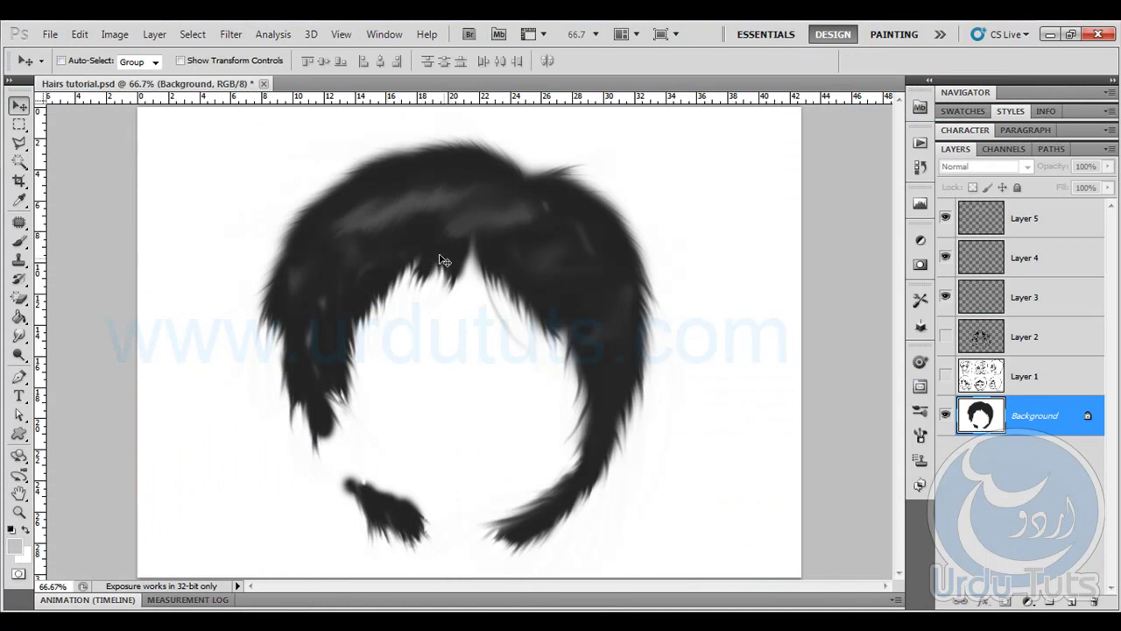
Look at the Brush tool and the tool group containing Blur, Sharpen and Smudge
click(19, 239)
click(70, 237)
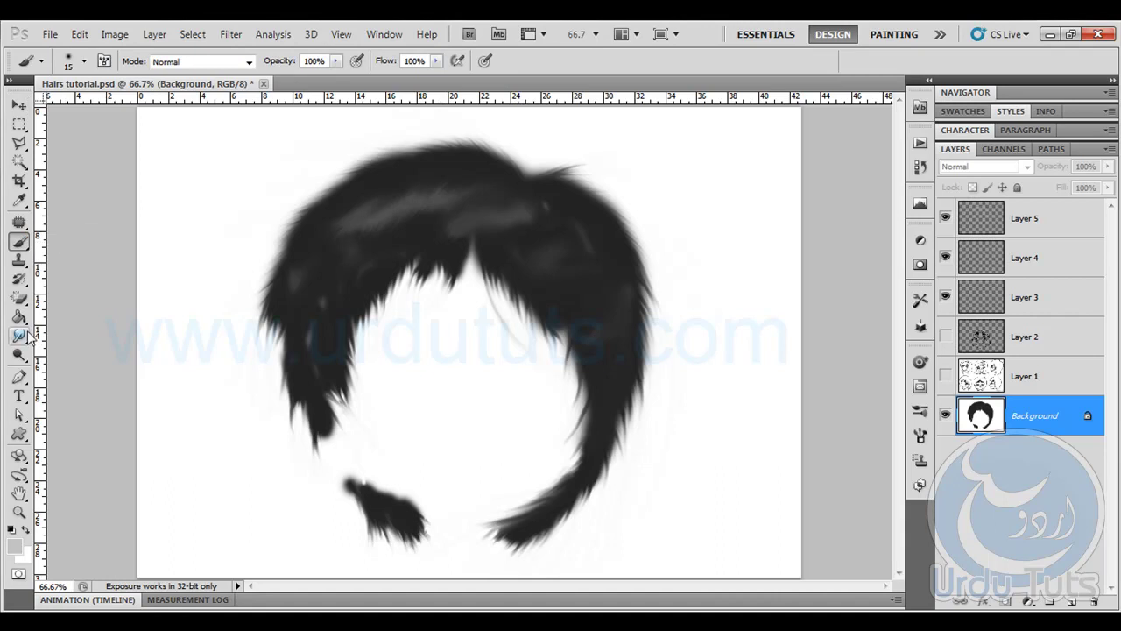
click(19, 335)
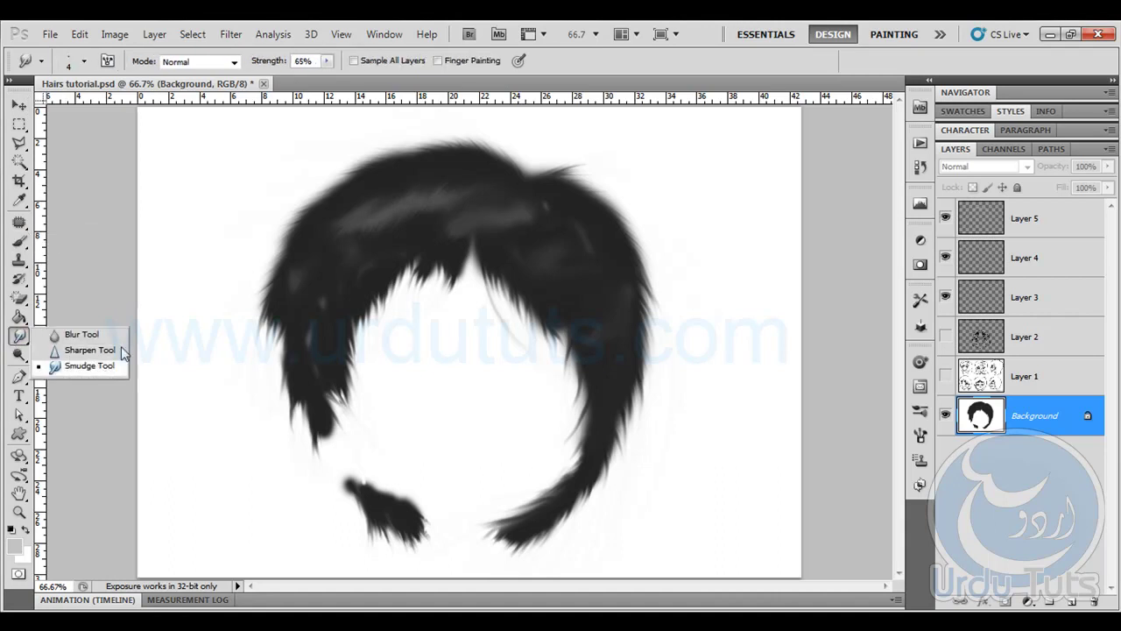
click(591, 67)
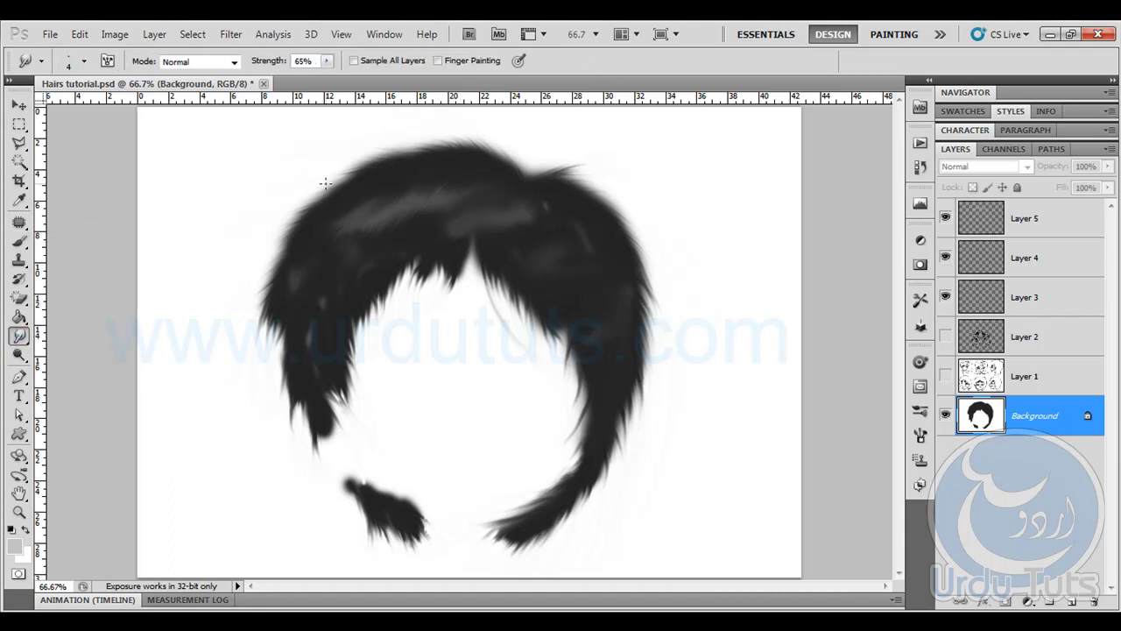
Show and select Layer 1, and marquee-select the middle face in the lower row of sketches for copying
click(945, 374)
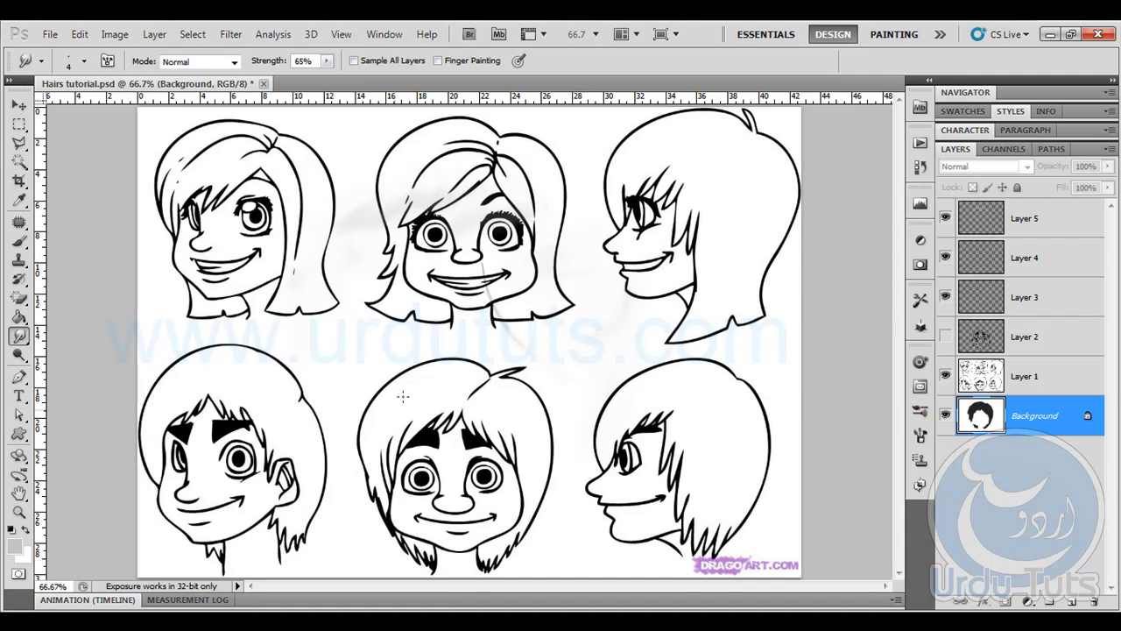
click(945, 376)
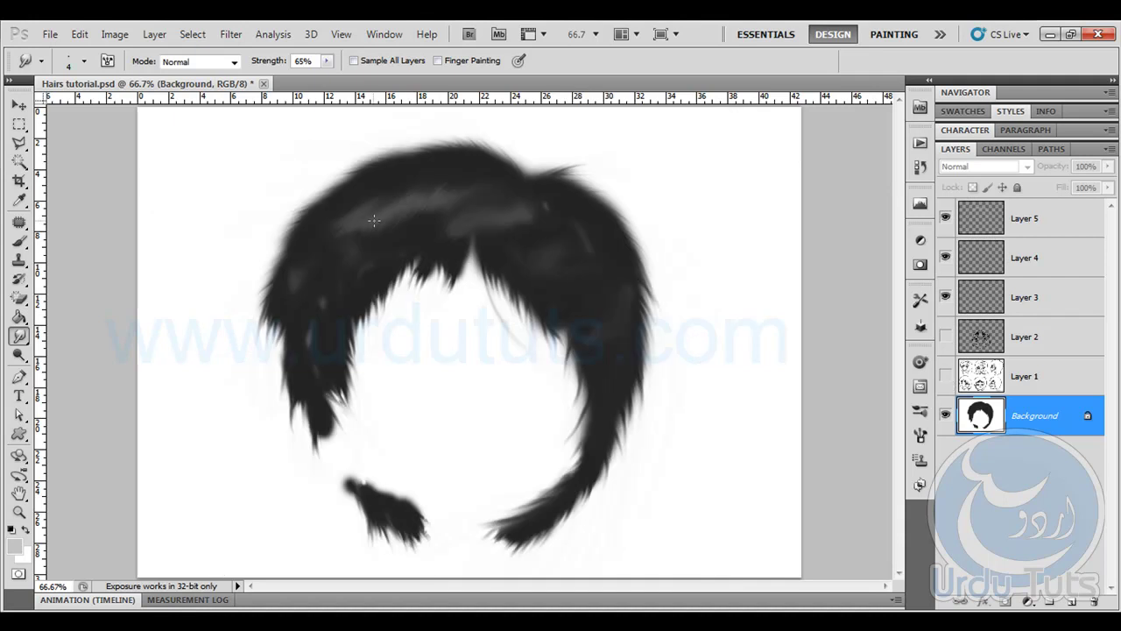
click(945, 376)
click(1024, 376)
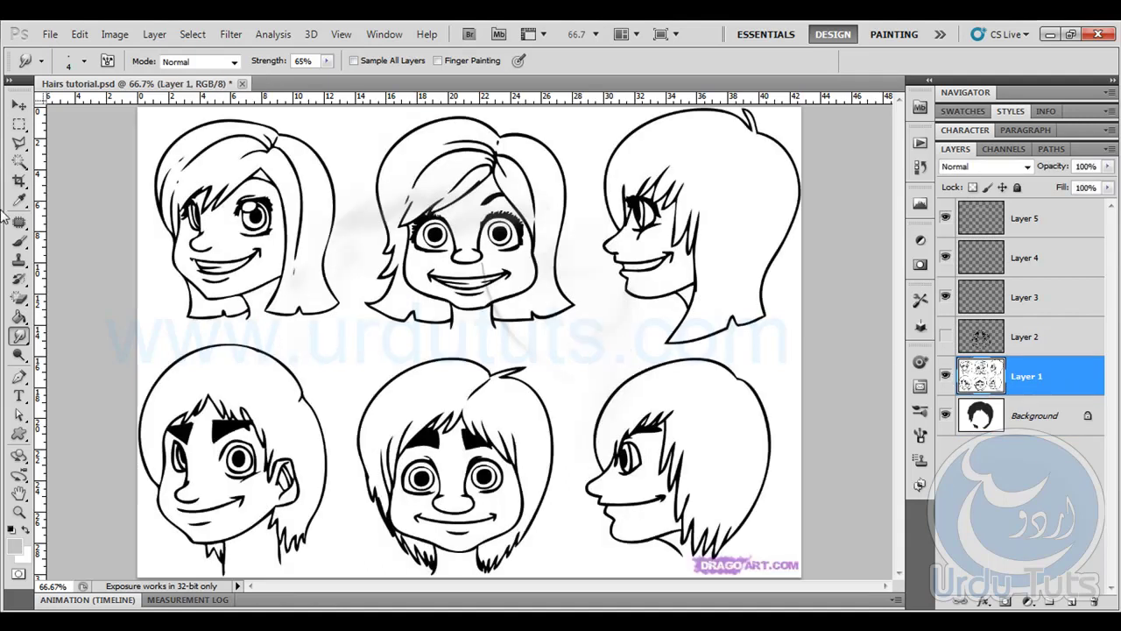
click(20, 124)
drag(545, 515, 577, 575)
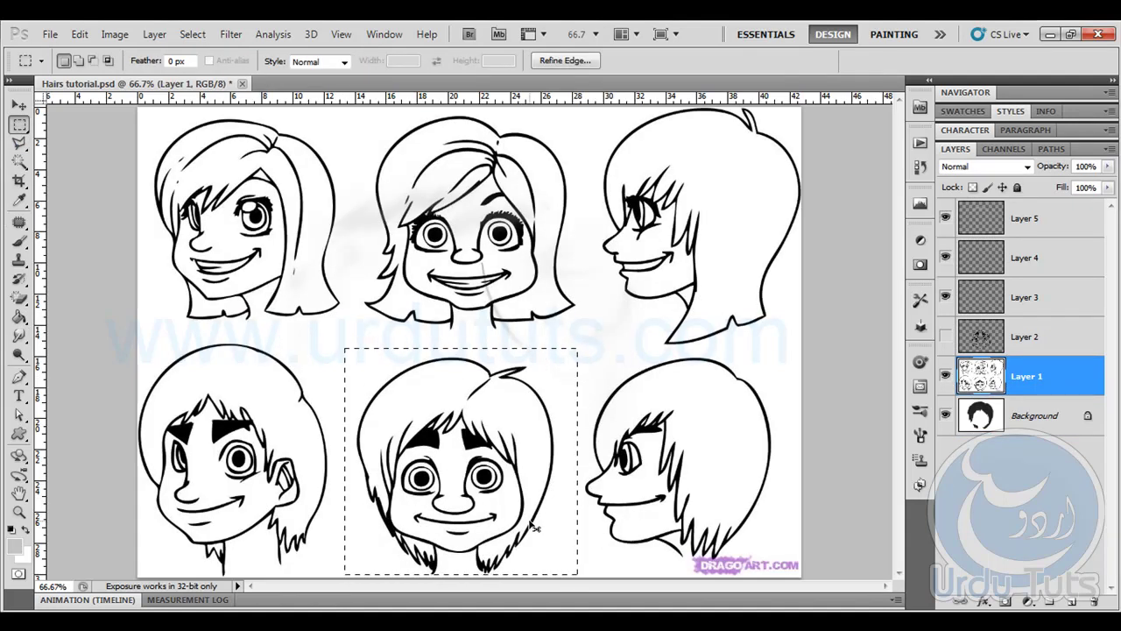
Create a new document from the Clipboard preset, 424 by 412 pixels at 72 pixels/inch with white background contents
click(50, 34)
click(64, 52)
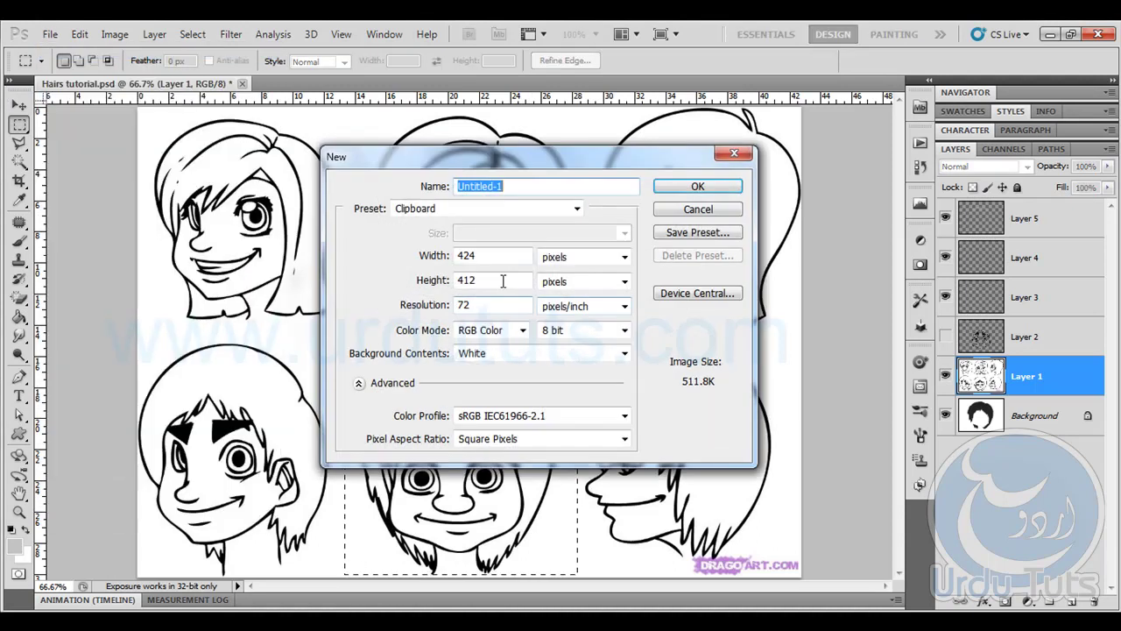
click(697, 186)
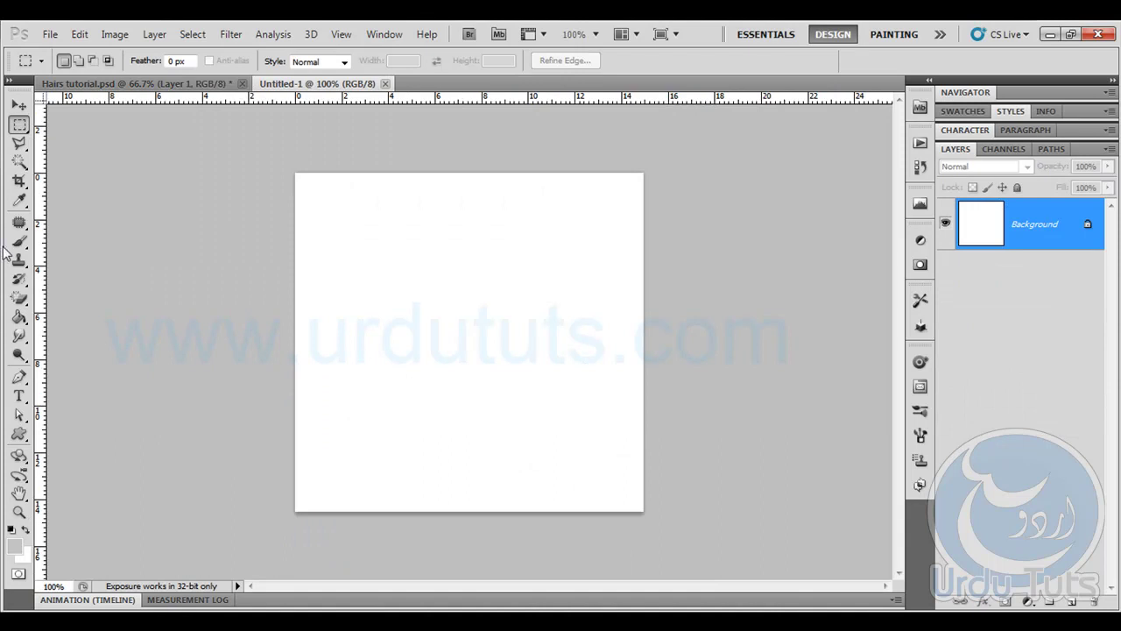
Extend the blank canvas beyond all four edges with the Crop tool to a landscape area about 37 by 22.5 cm
click(19, 181)
drag(653, 444, 803, 545)
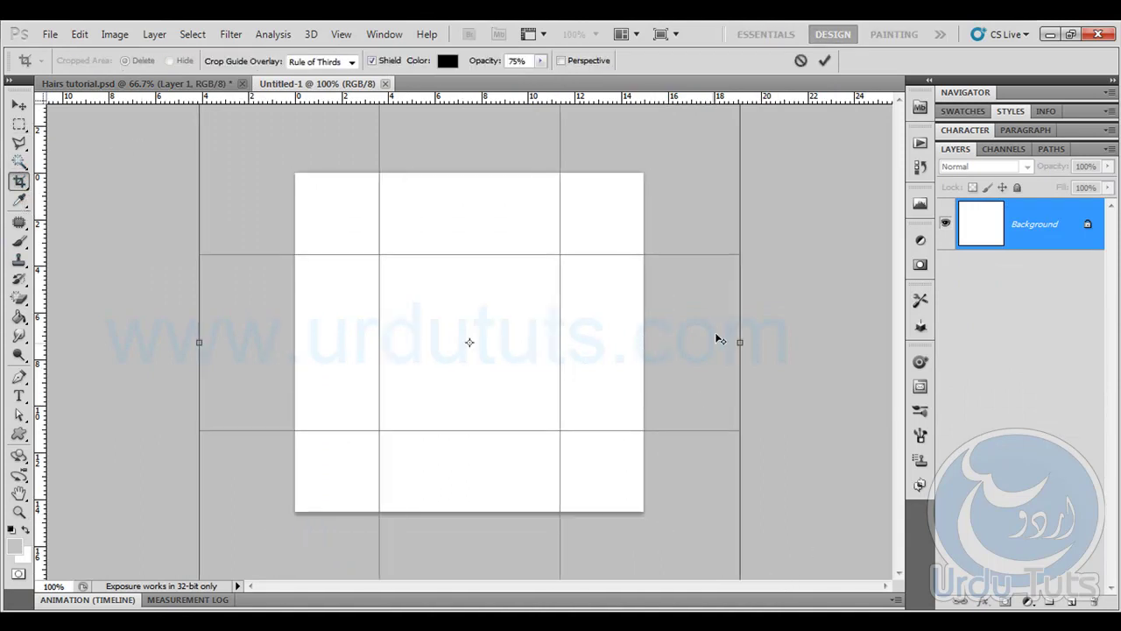
drag(740, 342, 893, 340)
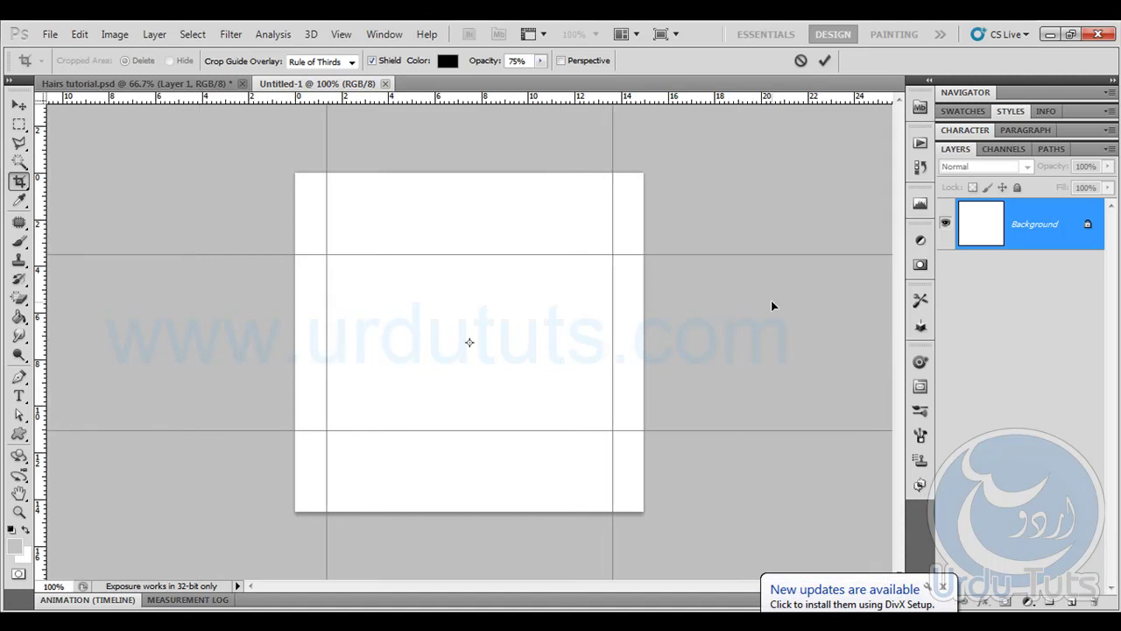
key(Return)
key(ctrl+minus)
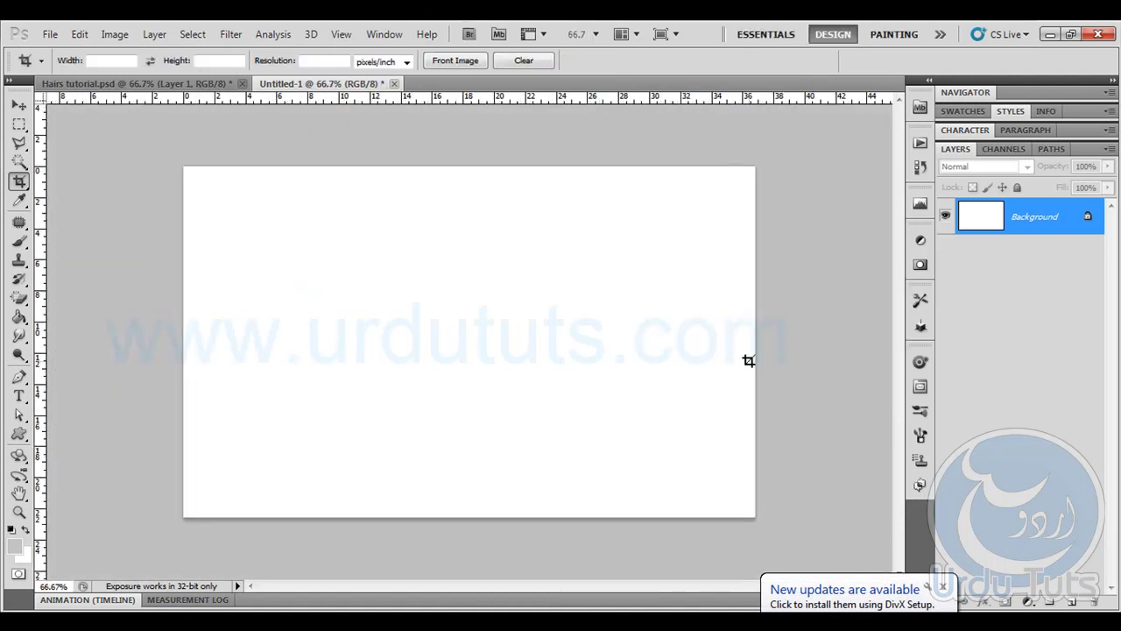
Paste the copied face into the new document and convert its layer to a Smart Object
key(ctrl+v)
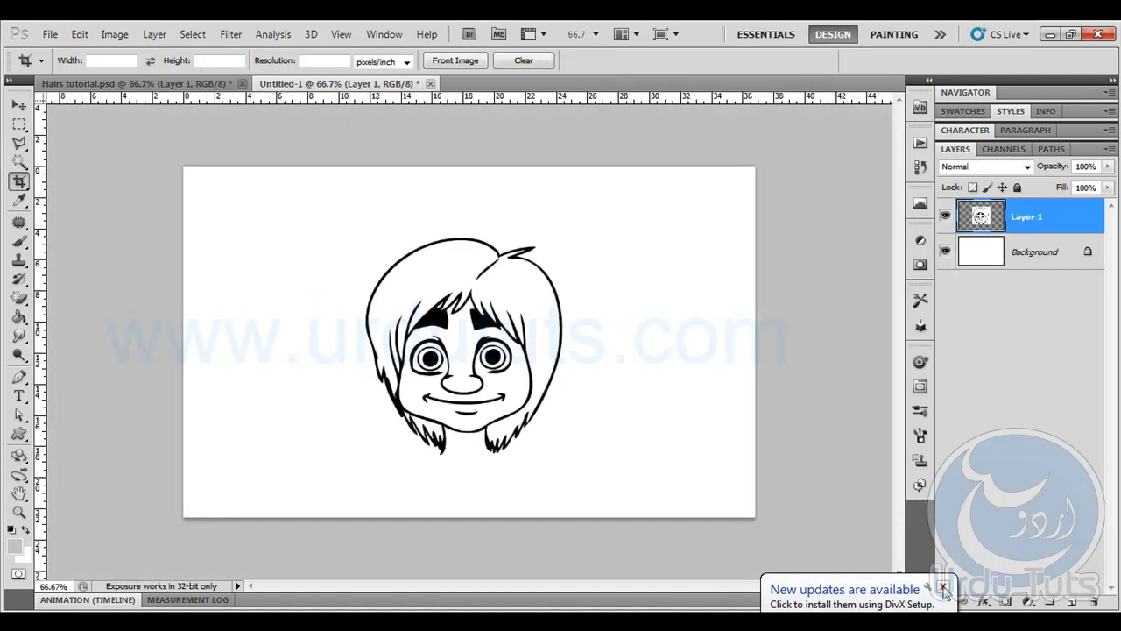
click(194, 37)
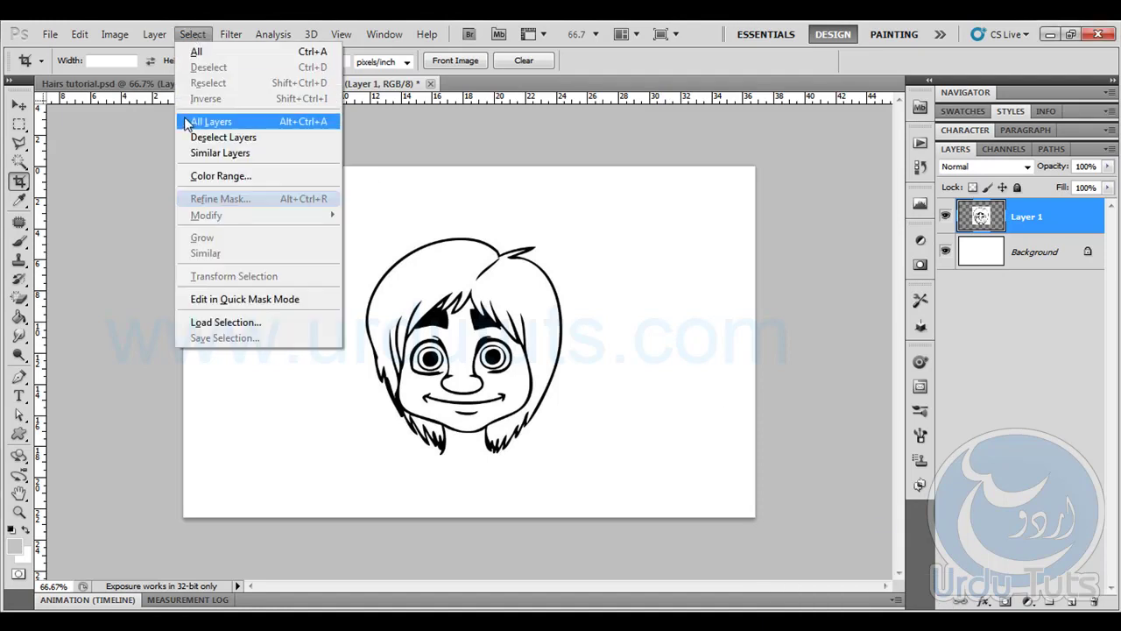
mouse_move(136, 39)
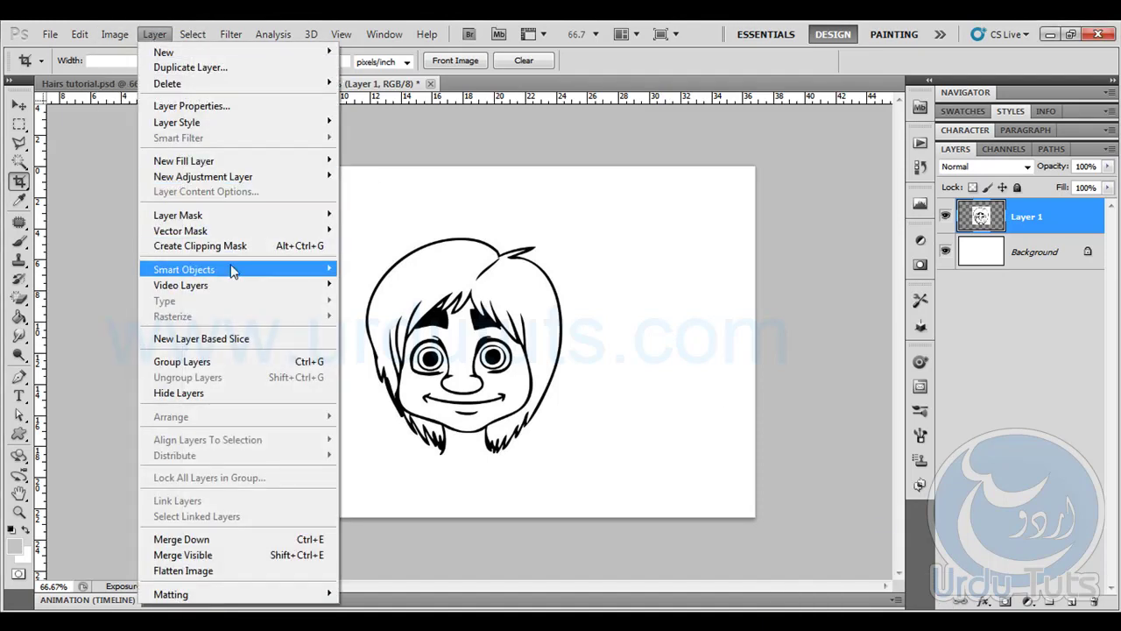
mouse_move(250, 219)
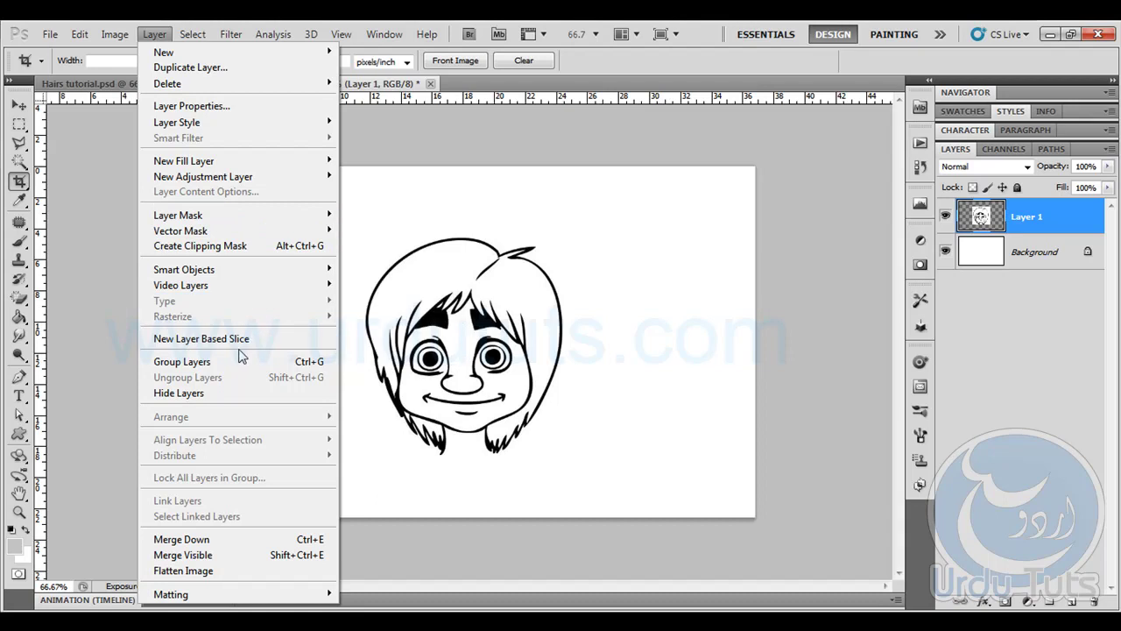
mouse_move(287, 280)
click(355, 269)
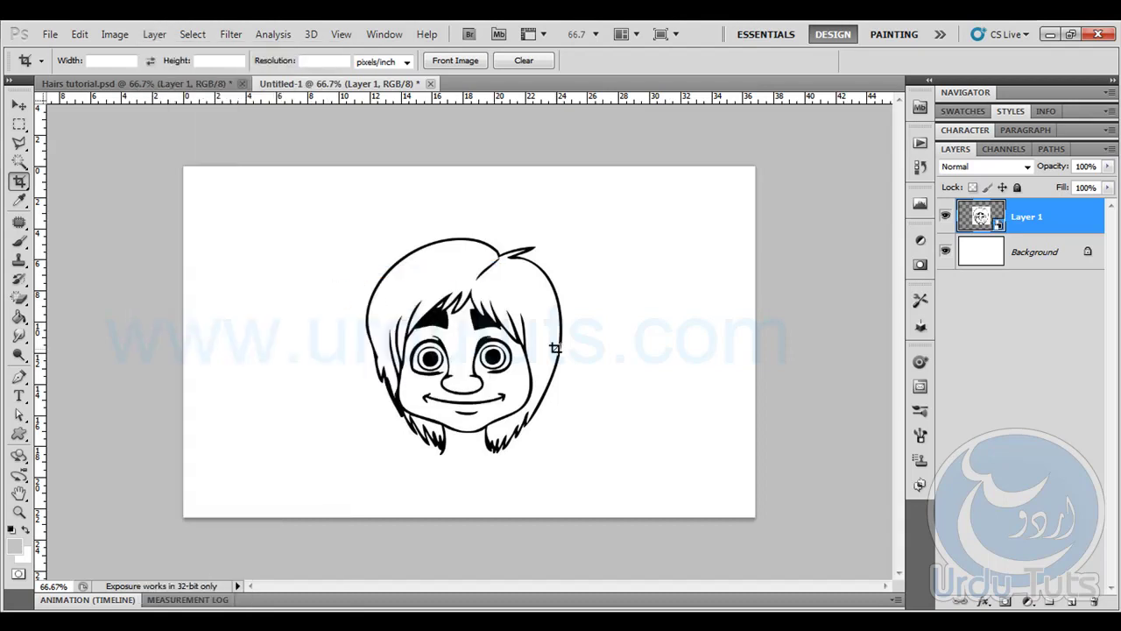
Scale the face proportionally from its centre to about 148% so it nearly fills the canvas height
key(ctrl+t)
drag(593, 225, 664, 190)
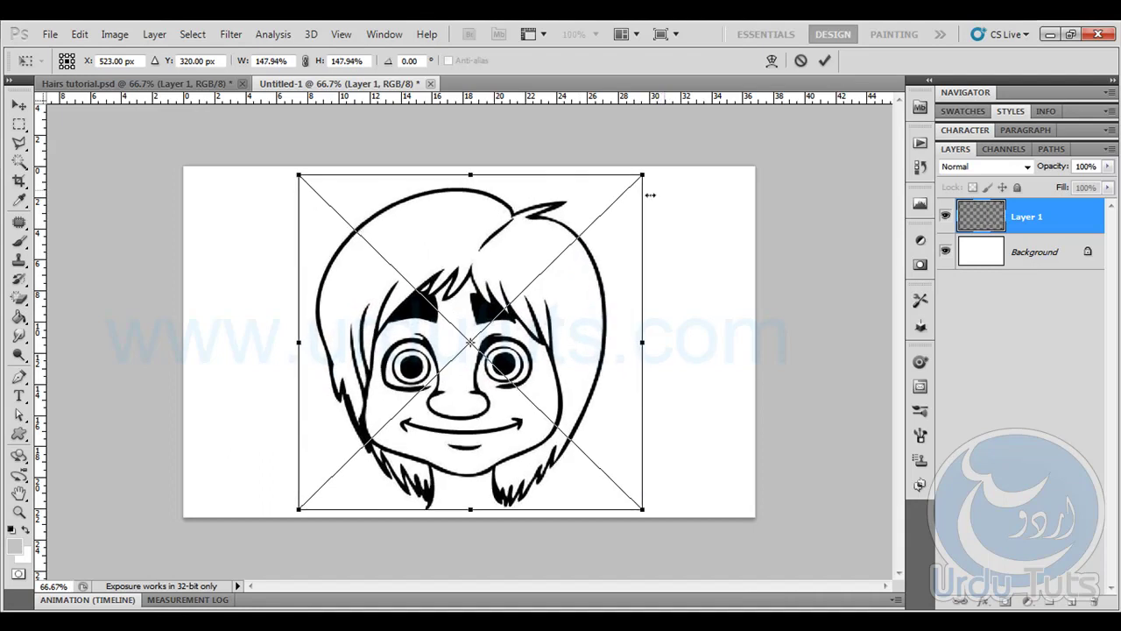
key(Return)
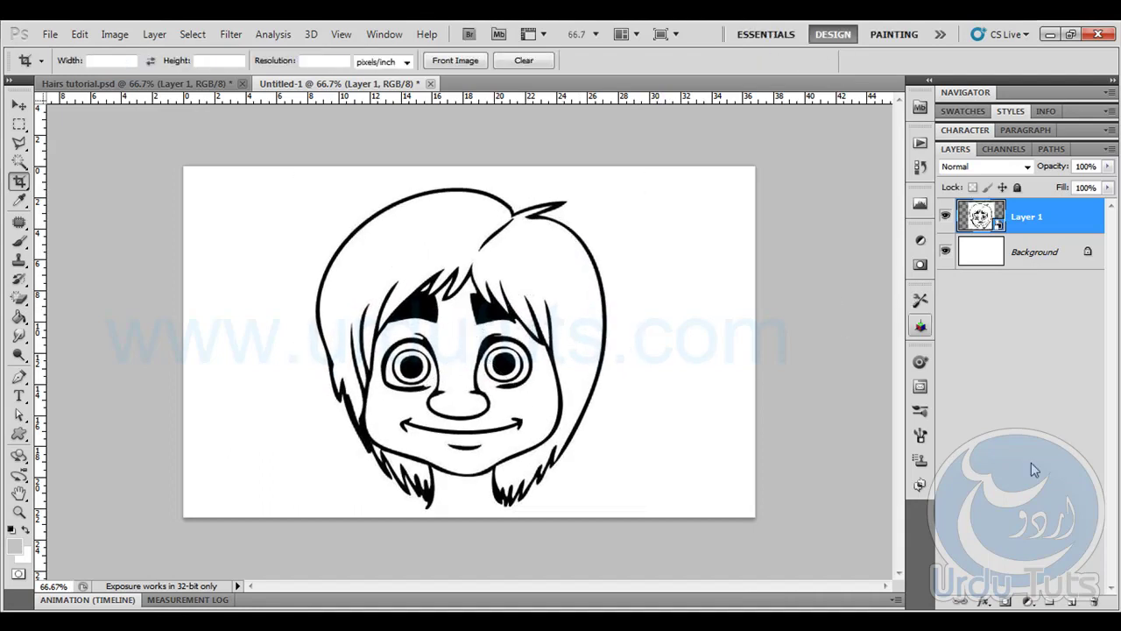
Add an empty layer above the face and set up a Soft Round brush at 74 px with 0% hardness
click(1069, 602)
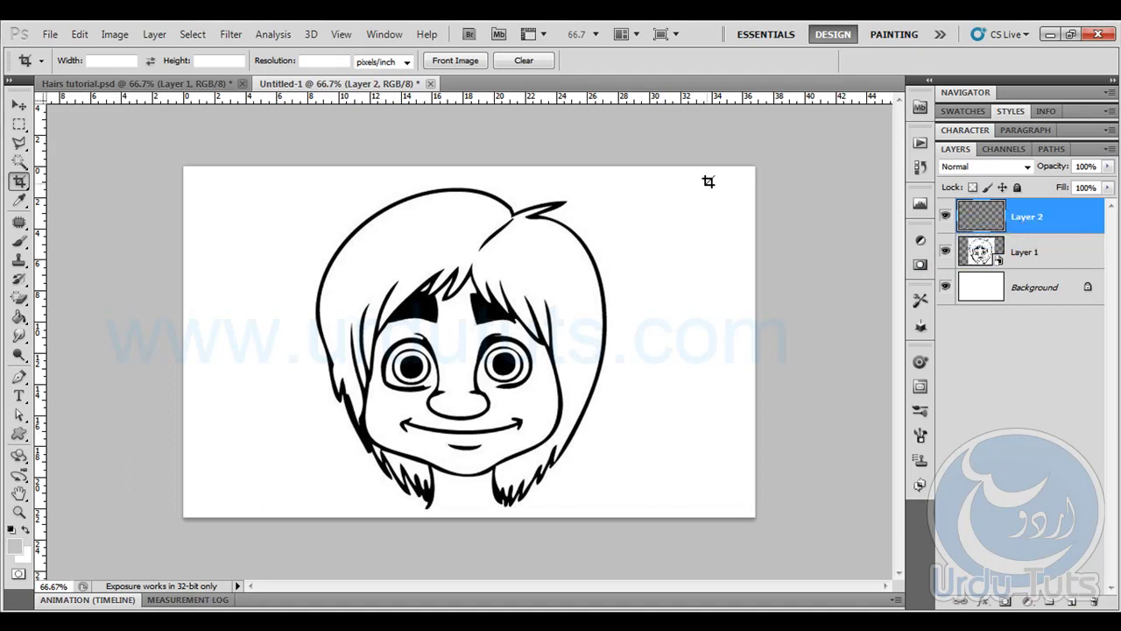
click(20, 242)
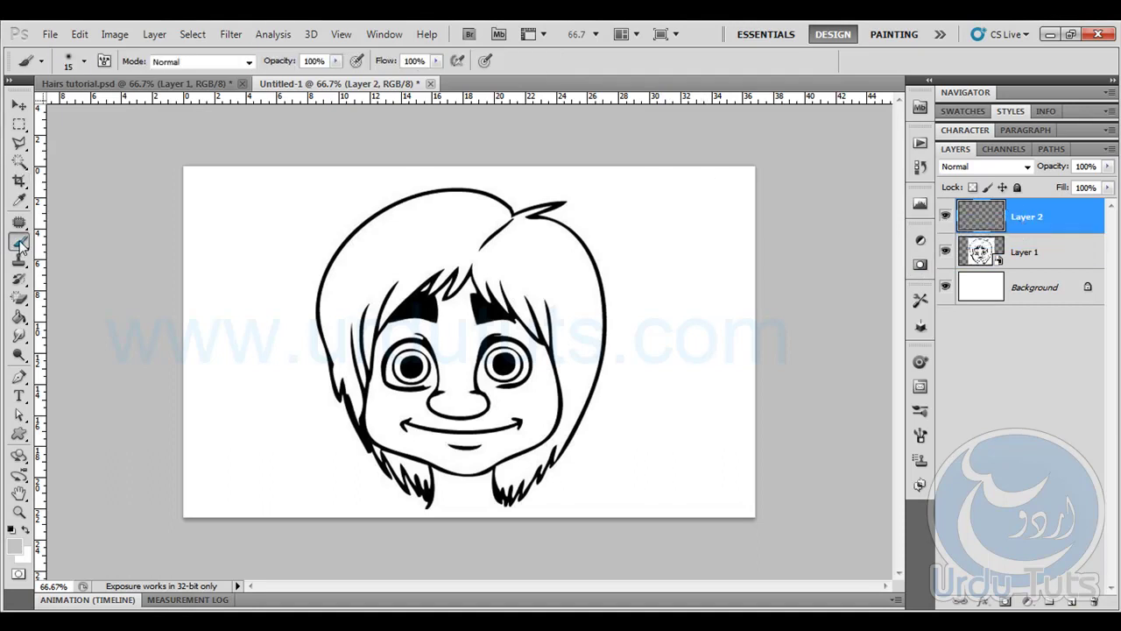
click(84, 60)
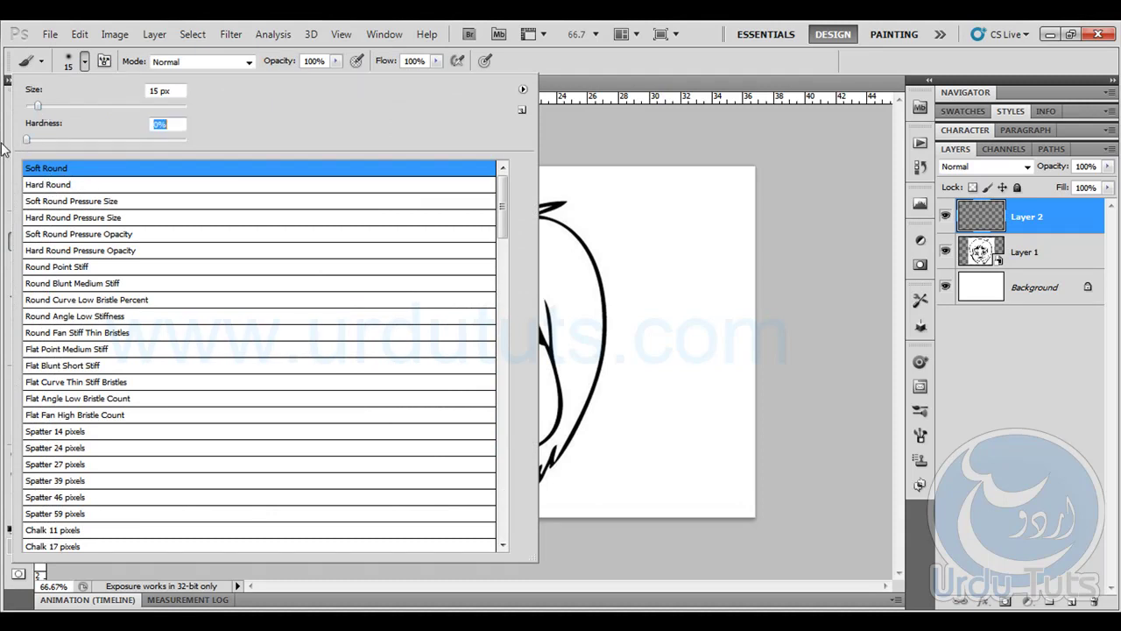
drag(43, 103, 45, 103)
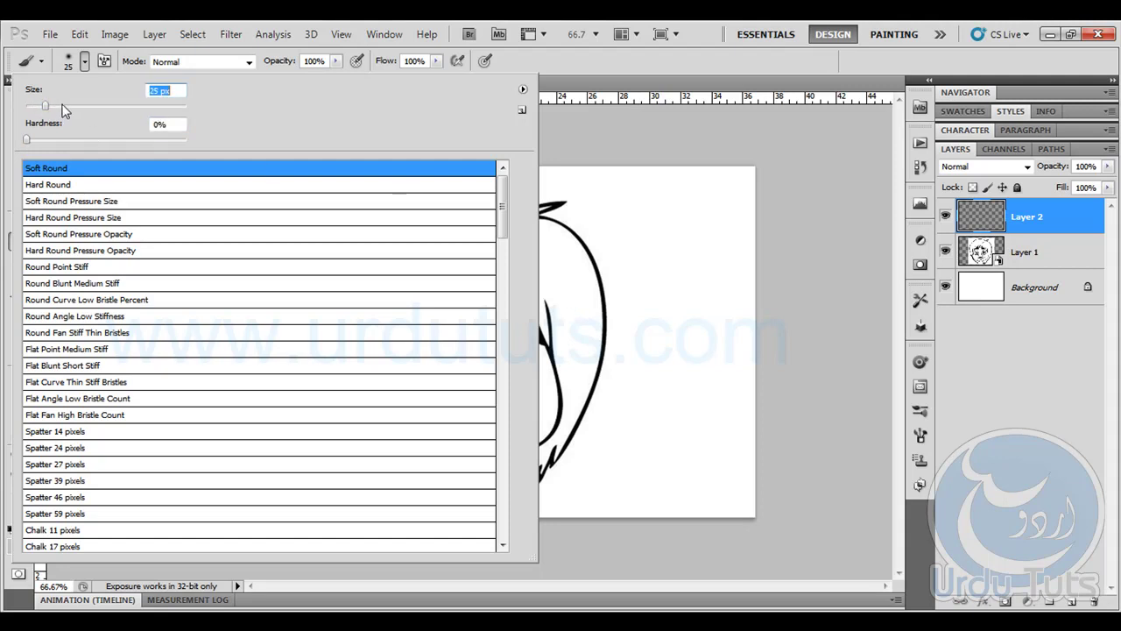
drag(89, 109, 89, 109)
click(664, 76)
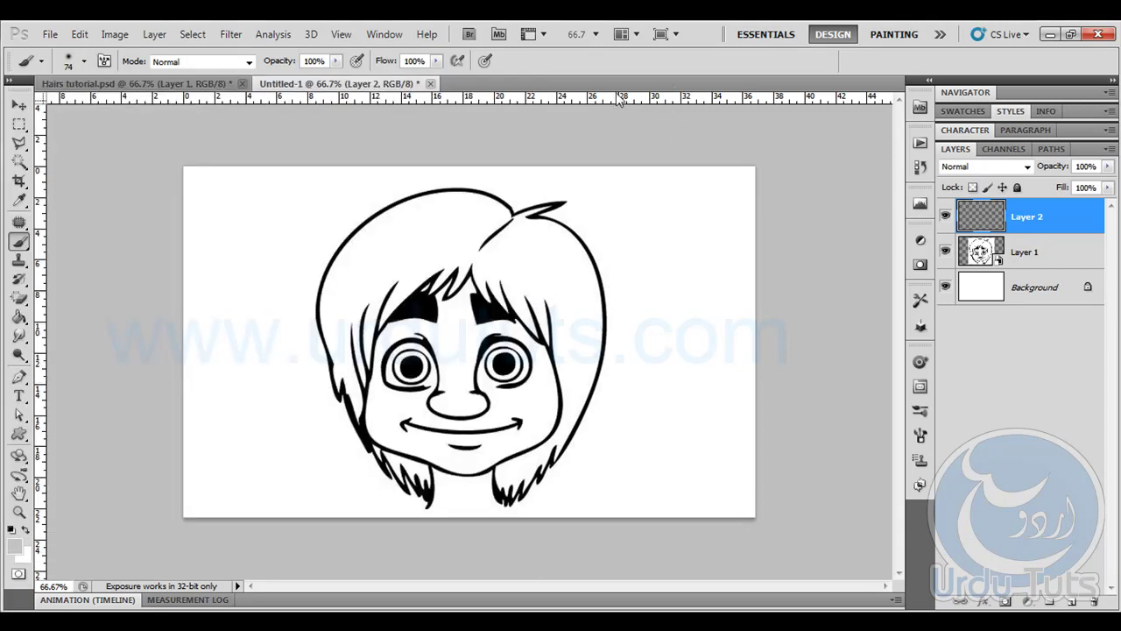
key(ctrl+plus)
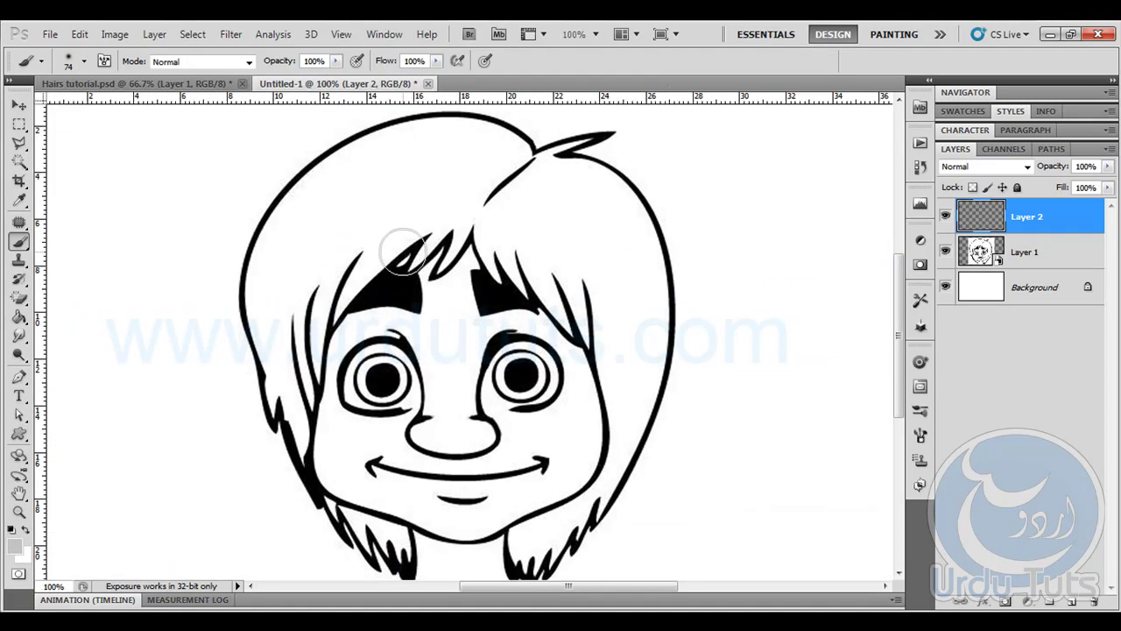
drag(380, 172, 430, 172)
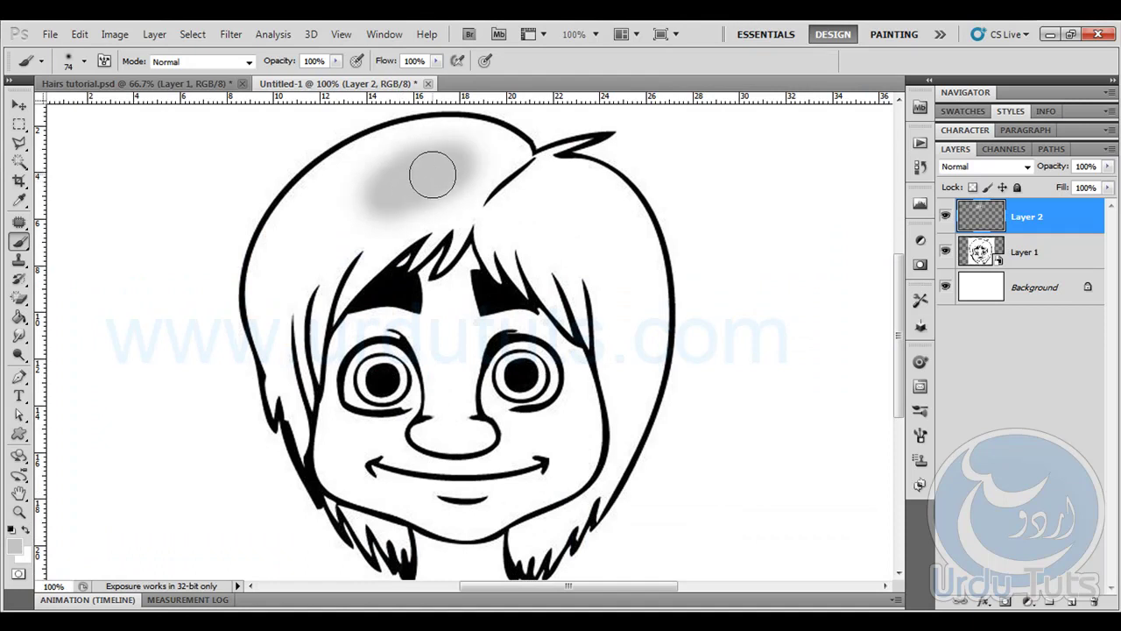
key(ctrl+z)
click(15, 547)
mouse_move(672, 302)
mouse_down()
mouse_move(580, 366)
mouse_move(576, 335)
mouse_move(566, 346)
mouse_move(564, 333)
mouse_move(557, 345)
mouse_move(549, 336)
mouse_up()
click(954, 166)
drag(769, 258, 777, 319)
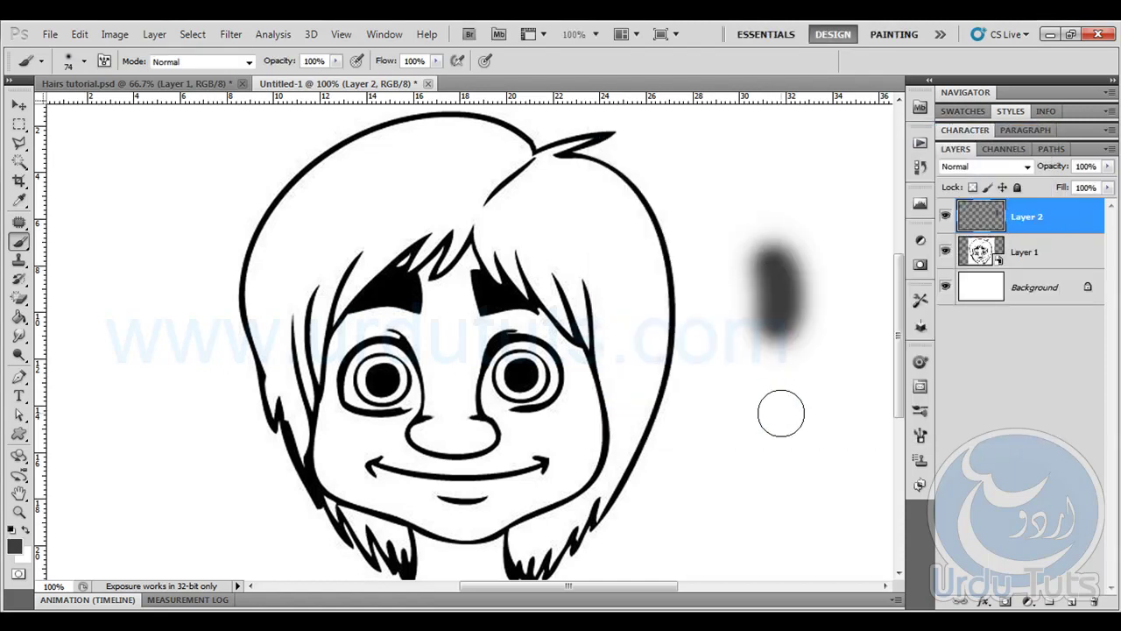
key(ctrl+z)
Set the foreground color to dark grey 222222, trying it with a test stroke beside the face and undoing the stroke
click(14, 546)
drag(680, 317, 611, 356)
click(988, 166)
drag(751, 254, 744, 411)
key(ctrl+z)
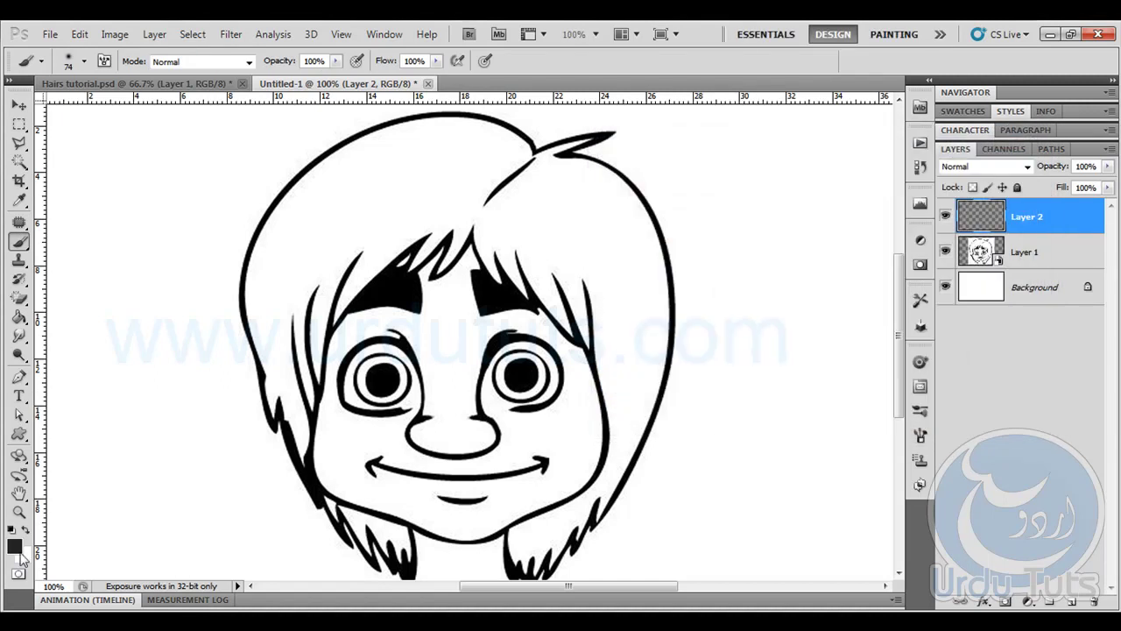
click(16, 550)
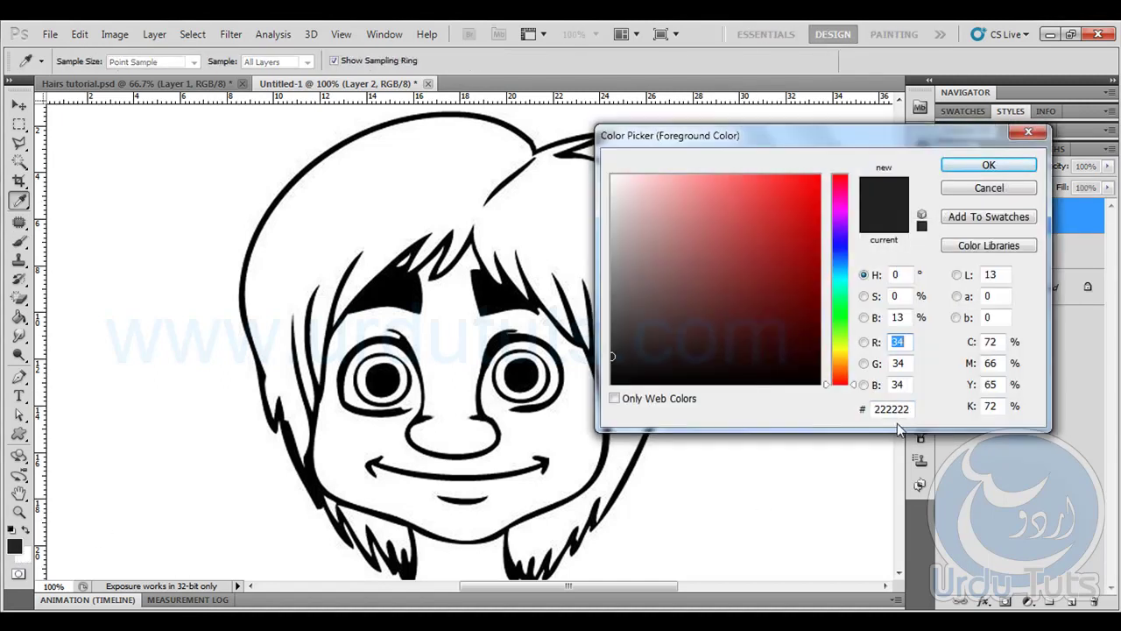
click(989, 165)
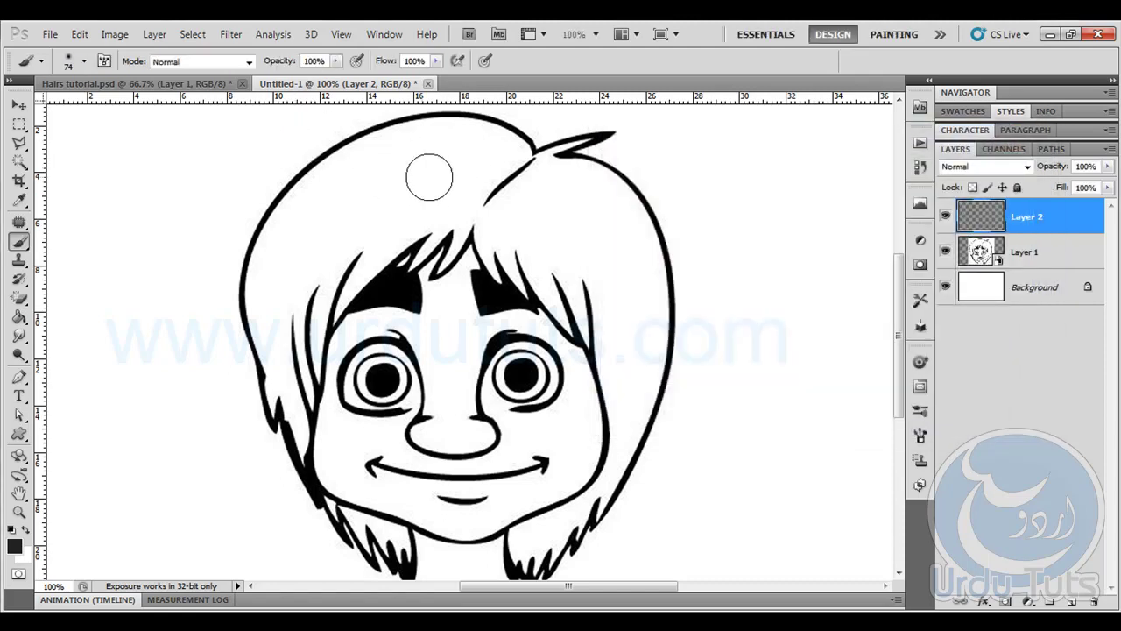
Paint dark grey hair over the crown and down the image-left side of the head, reducing the brush size for the sides
mouse_move(451, 163)
mouse_down()
mouse_move(430, 170)
mouse_move(485, 155)
mouse_move(342, 167)
mouse_move(253, 293)
mouse_move(301, 238)
mouse_move(417, 172)
mouse_move(400, 145)
mouse_move(397, 159)
mouse_move(494, 158)
mouse_move(553, 199)
mouse_move(583, 180)
mouse_move(632, 278)
mouse_move(620, 206)
mouse_move(635, 350)
mouse_move(613, 386)
mouse_move(600, 297)
mouse_move(574, 260)
mouse_move(574, 302)
mouse_move(521, 228)
mouse_move(464, 193)
mouse_move(480, 178)
mouse_up()
key(bracketleft)
key(bracketleft)
key(bracketleft)
mouse_move(438, 167)
mouse_down()
mouse_move(400, 210)
mouse_move(445, 201)
mouse_move(388, 233)
mouse_move(362, 258)
mouse_move(365, 273)
mouse_move(393, 233)
mouse_move(326, 262)
mouse_move(285, 338)
mouse_move(257, 300)
mouse_move(267, 411)
mouse_move(293, 355)
mouse_move(296, 433)
mouse_move(306, 295)
mouse_move(317, 282)
mouse_move(306, 354)
mouse_up()
Reduce the brush to 15 px while filling the fringe strands and the hair around the parting
key(bracketleft)
key(bracketleft)
key(bracketleft)
key(bracketleft)
mouse_move(450, 205)
mouse_down()
mouse_move(463, 225)
mouse_move(453, 218)
mouse_move(415, 267)
mouse_move(481, 213)
mouse_move(491, 271)
mouse_move(504, 239)
mouse_move(522, 291)
mouse_up()
key(bracketleft)
drag(555, 153, 537, 155)
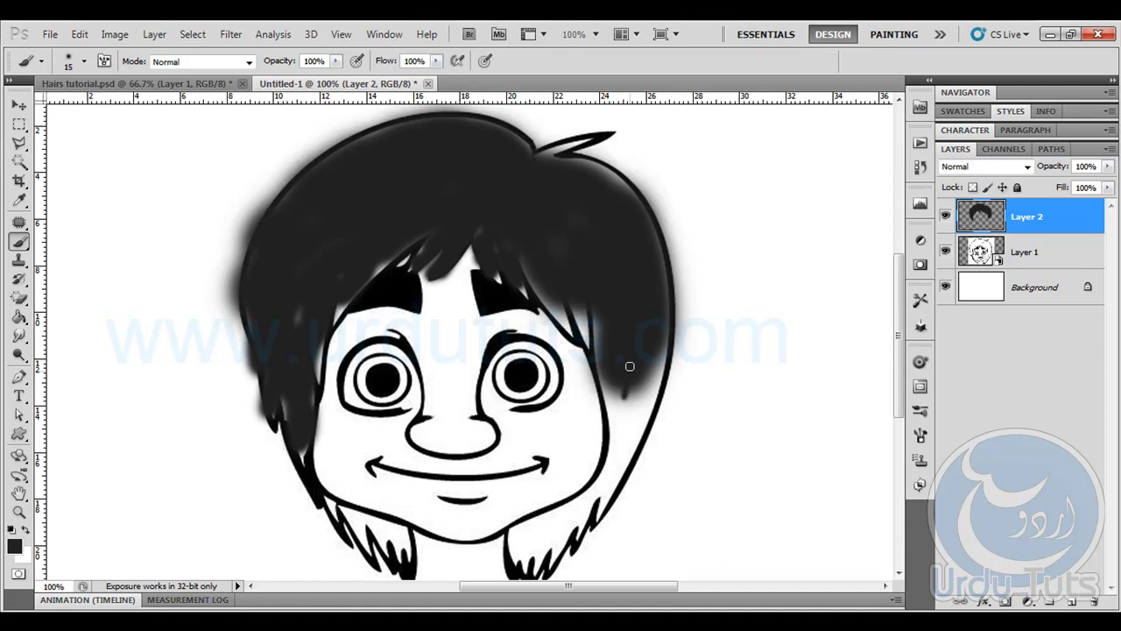
Fill the image-right side of the hair with a 25 px brush, down past the cheek to the jagged tuft beside the neck
mouse_move(590, 290)
mouse_down()
mouse_move(585, 329)
mouse_move(555, 296)
mouse_move(561, 318)
mouse_move(581, 335)
mouse_move(574, 315)
mouse_move(575, 327)
mouse_move(625, 329)
mouse_move(599, 340)
mouse_move(610, 395)
mouse_move(639, 311)
mouse_move(647, 391)
mouse_move(659, 327)
mouse_move(604, 496)
mouse_move(613, 481)
mouse_move(560, 530)
mouse_move(538, 523)
mouse_move(509, 543)
mouse_up()
mouse_move(514, 549)
mouse_down()
mouse_move(565, 506)
mouse_move(543, 525)
mouse_move(608, 451)
mouse_move(623, 414)
mouse_move(610, 385)
mouse_up()
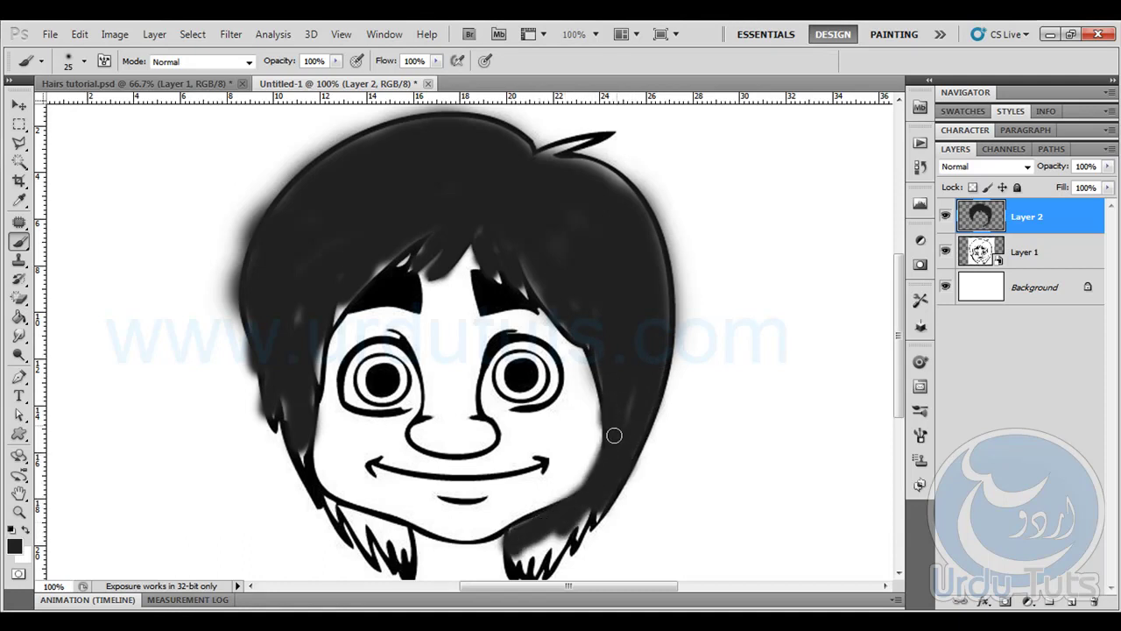
drag(565, 467, 593, 350)
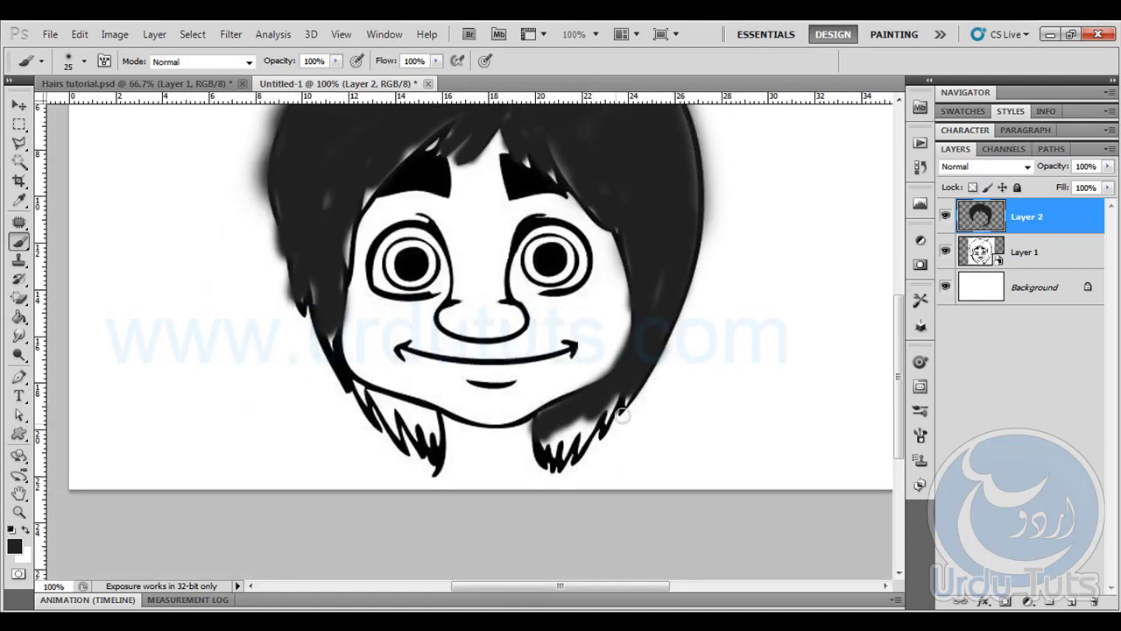
mouse_move(627, 389)
mouse_down()
mouse_move(565, 450)
mouse_move(562, 428)
mouse_move(547, 441)
mouse_move(578, 429)
mouse_up()
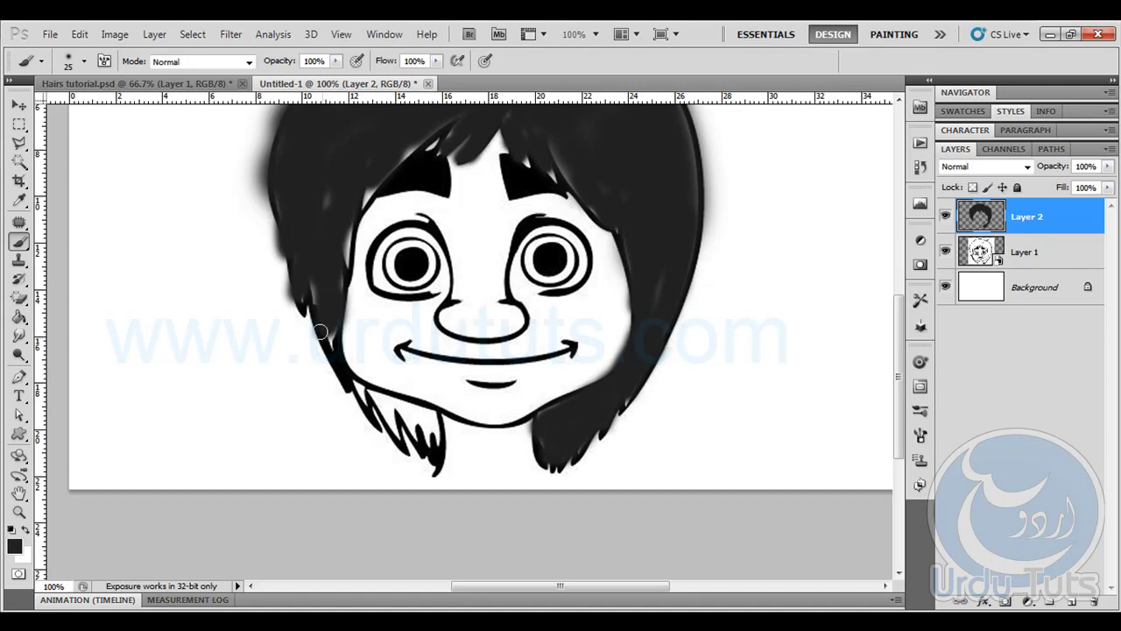
Paint the lower tuft on the image-left side and fill the remaining light gaps in the upper hair
mouse_move(383, 418)
mouse_down()
mouse_move(354, 390)
mouse_move(407, 430)
mouse_move(397, 431)
mouse_move(383, 405)
mouse_move(417, 434)
mouse_move(425, 422)
mouse_move(435, 447)
mouse_move(418, 437)
mouse_up()
key(space)
drag(434, 383, 429, 529)
mouse_move(311, 386)
mouse_down()
mouse_move(337, 333)
mouse_move(339, 402)
mouse_move(364, 337)
mouse_move(432, 257)
mouse_up()
drag(397, 169, 419, 156)
mouse_move(635, 196)
mouse_down()
mouse_move(548, 193)
mouse_move(602, 200)
mouse_move(642, 222)
mouse_move(604, 190)
mouse_move(649, 228)
mouse_up()
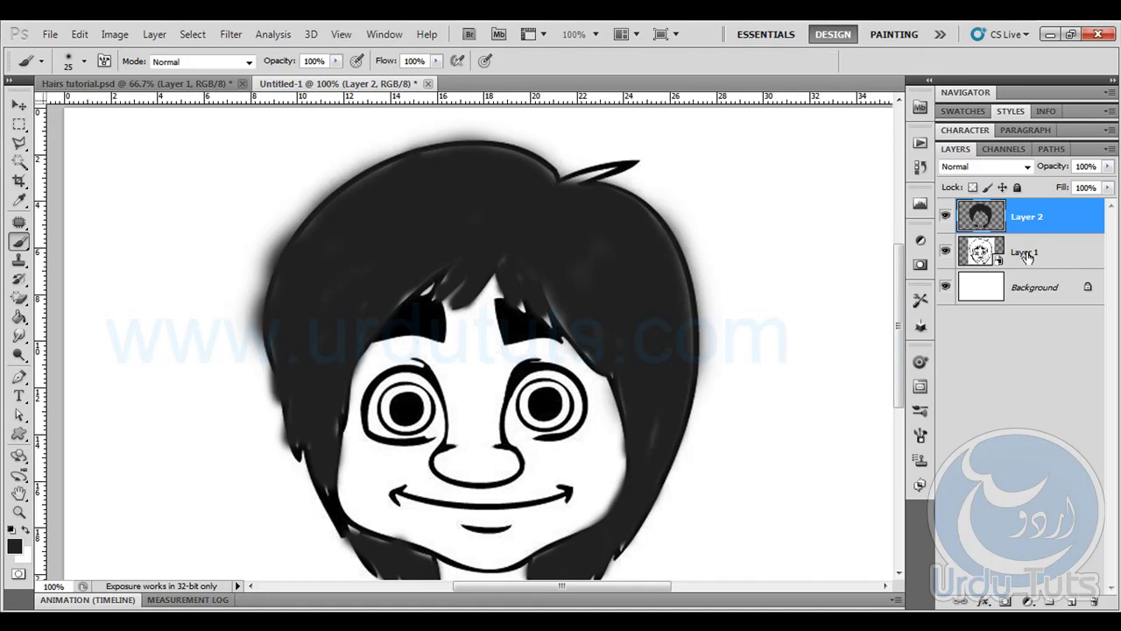
Hide the face outline on Layer 1 so only the painted hair shows on the white background
click(945, 251)
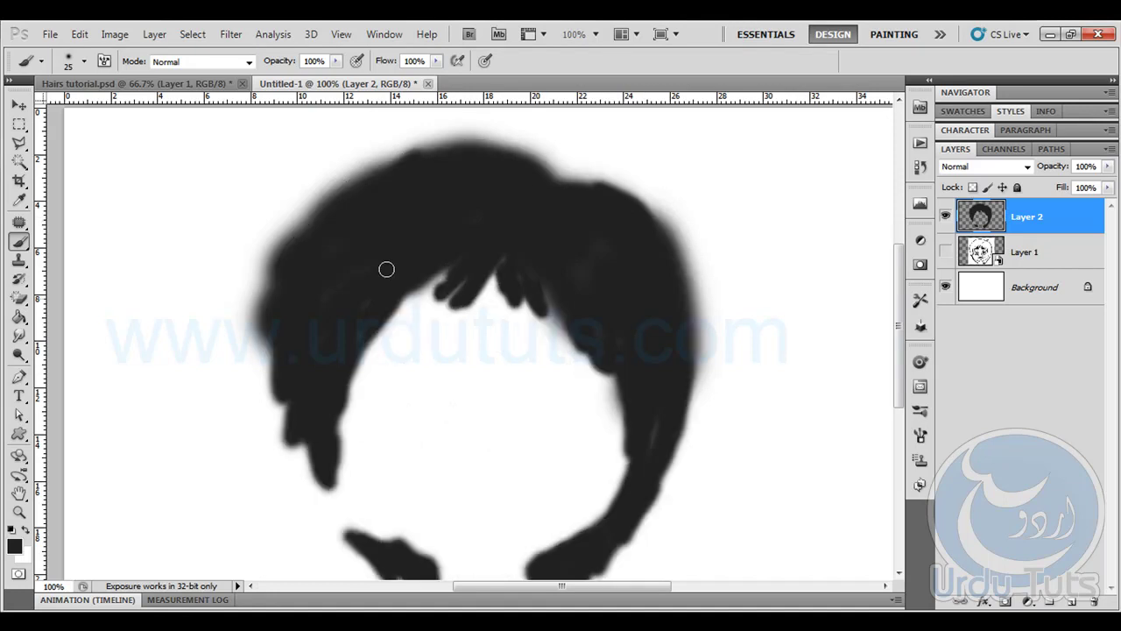
drag(443, 325, 438, 258)
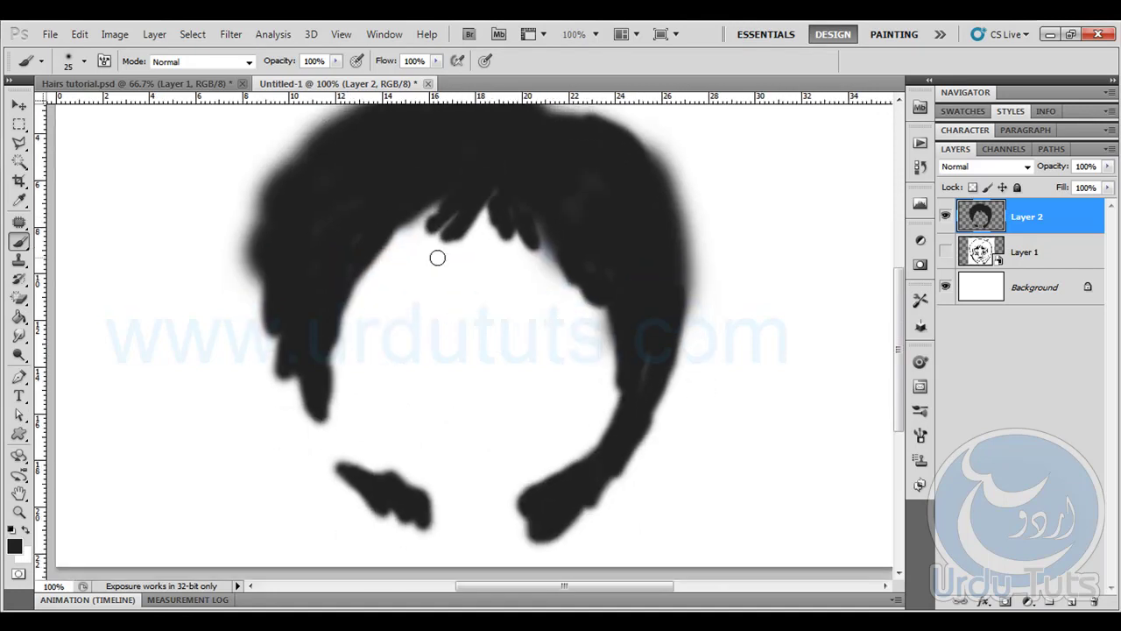
scroll(437, 258, down, 1)
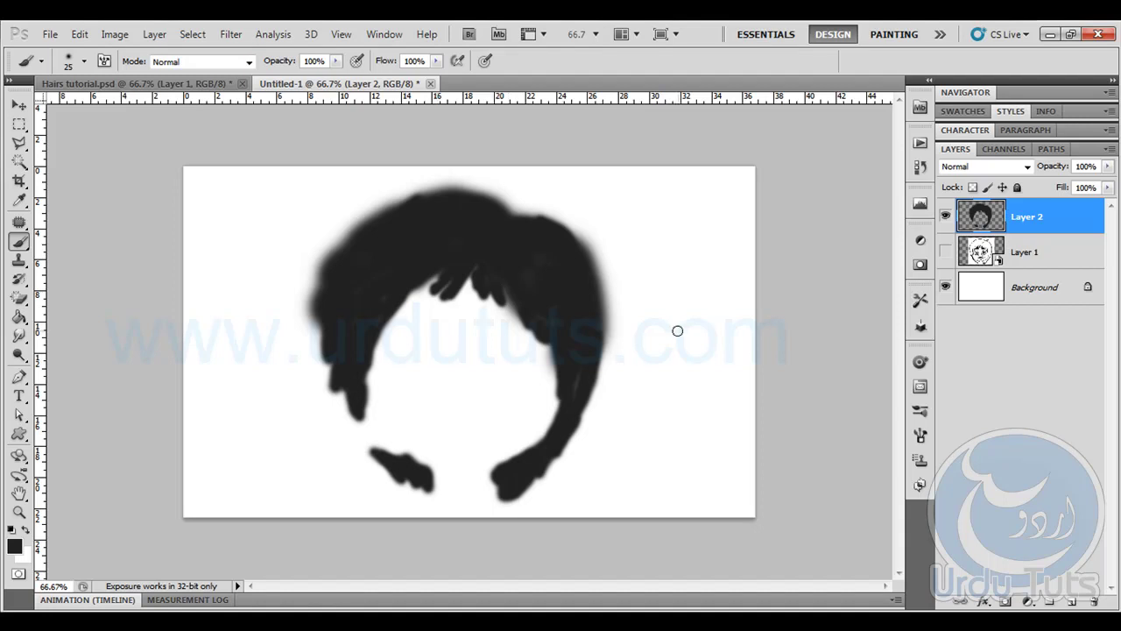
Choose the Smudge tool with a Soft Round 4 px tip at 65% strength
click(20, 337)
click(89, 365)
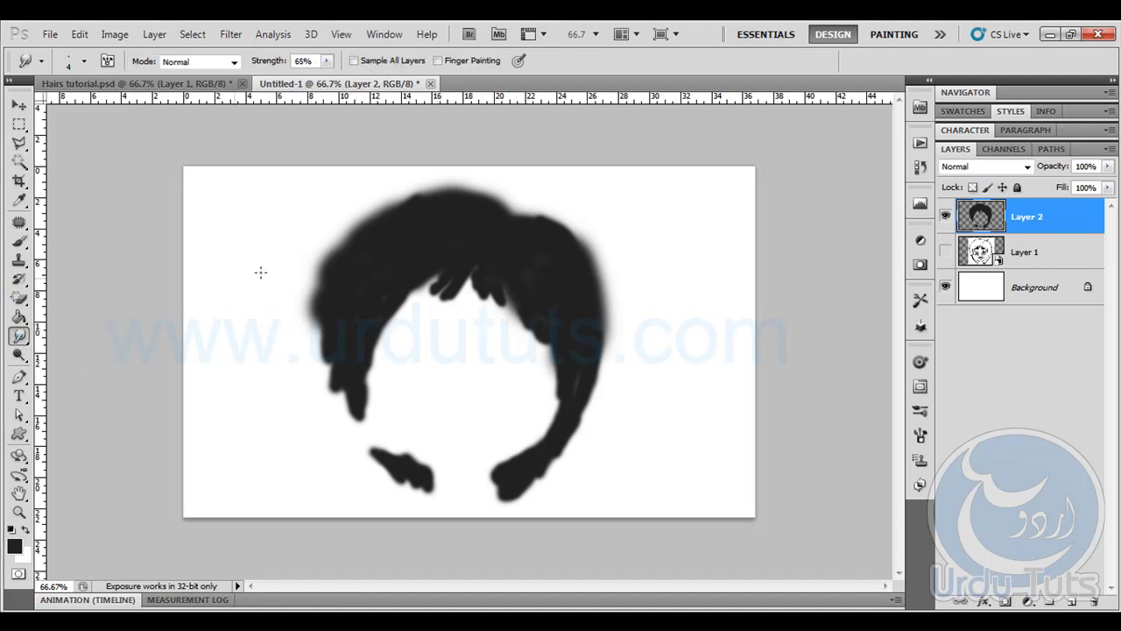
click(84, 60)
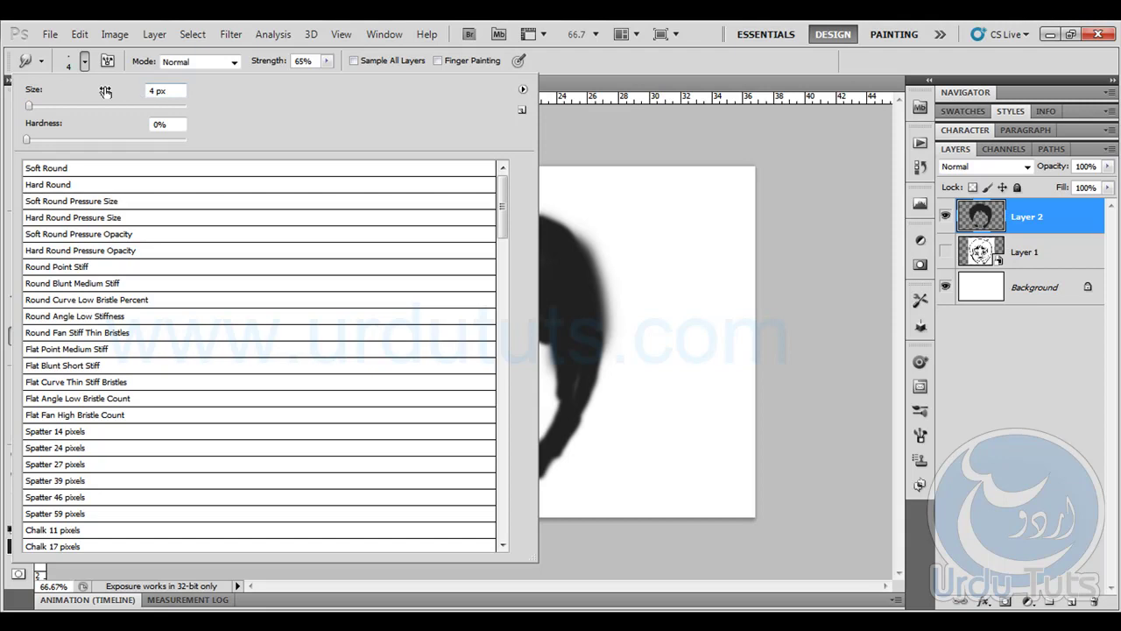
click(57, 170)
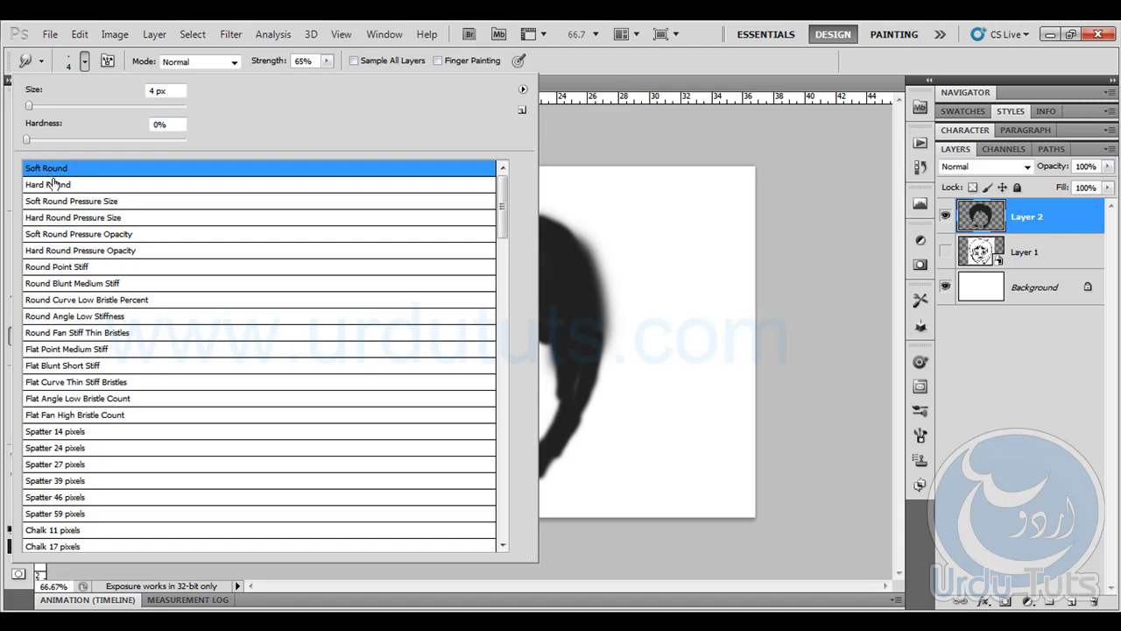
click(628, 76)
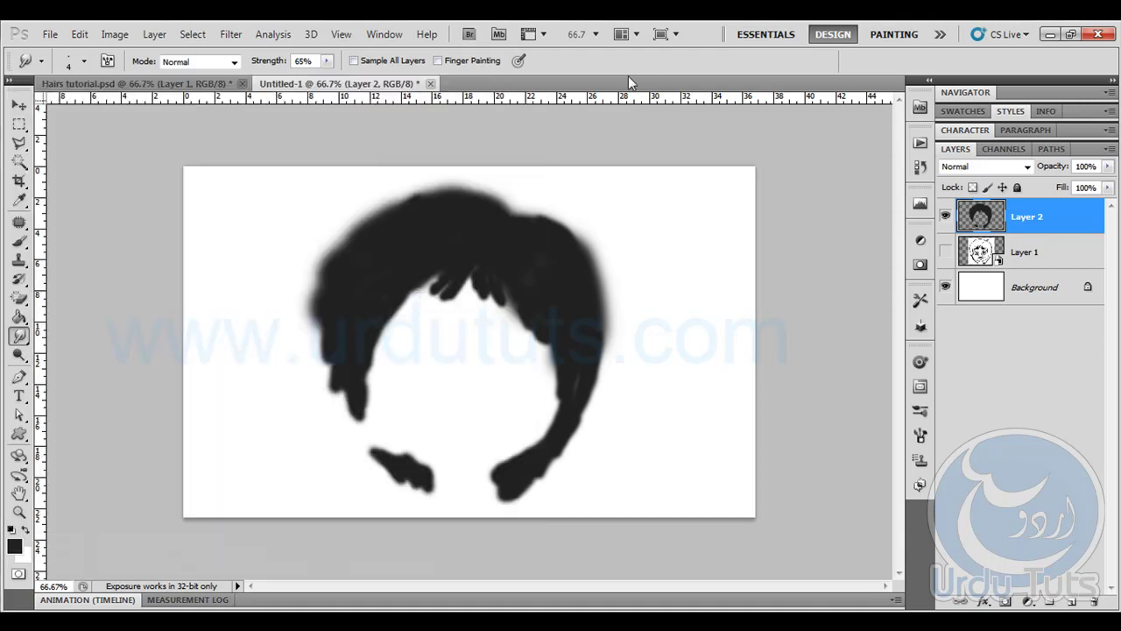
Smudge the tips of the two fringe locks on the image-right side of the parting into fine pointed strands
key(ctrl+plus)
key(ctrl+plus)
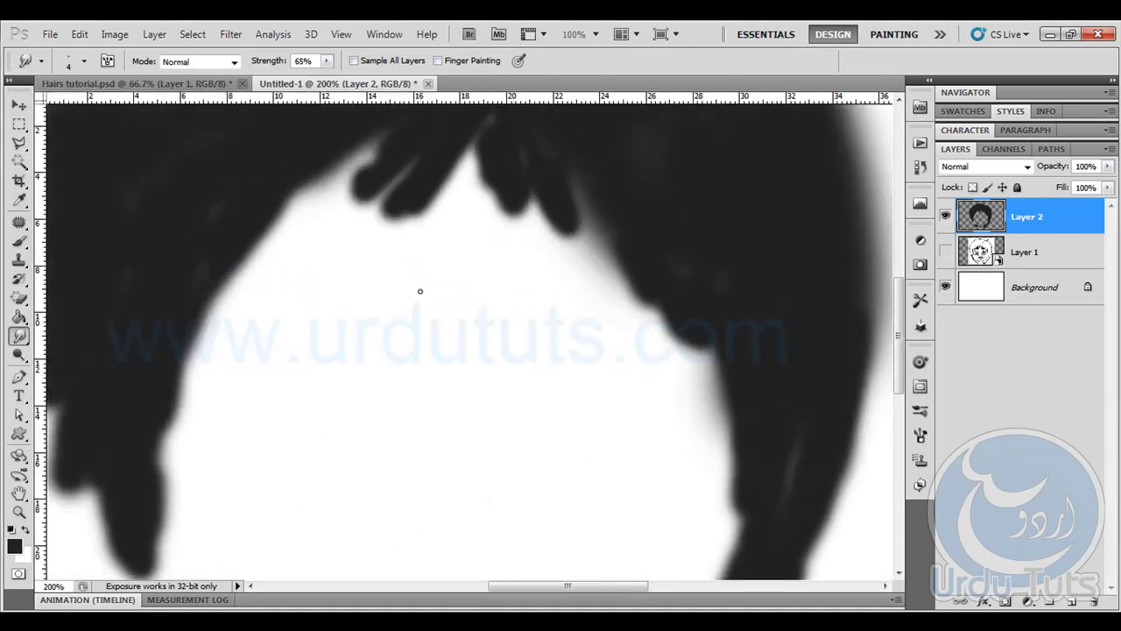
drag(415, 260, 427, 363)
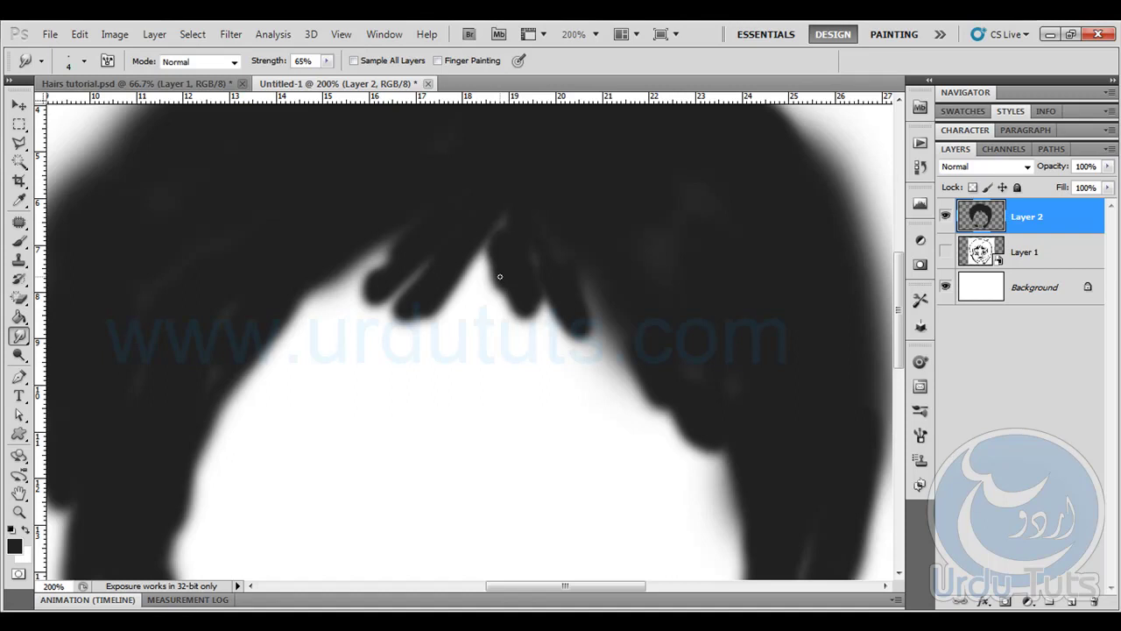
drag(500, 276, 553, 403)
mouse_move(501, 282)
mouse_down()
mouse_move(539, 355)
mouse_move(506, 266)
mouse_move(541, 336)
mouse_up()
drag(523, 299, 540, 363)
mouse_move(536, 312)
mouse_down()
mouse_move(551, 352)
mouse_move(517, 319)
mouse_move(519, 303)
mouse_move(547, 374)
mouse_move(556, 380)
mouse_move(517, 305)
mouse_move(568, 387)
mouse_move(525, 309)
mouse_move(569, 383)
mouse_move(558, 319)
mouse_move(532, 291)
mouse_move(583, 395)
mouse_move(547, 292)
mouse_move(580, 397)
mouse_move(561, 311)
mouse_move(576, 348)
mouse_move(574, 312)
mouse_move(577, 367)
mouse_move(578, 319)
mouse_move(592, 372)
mouse_up()
drag(581, 329, 589, 359)
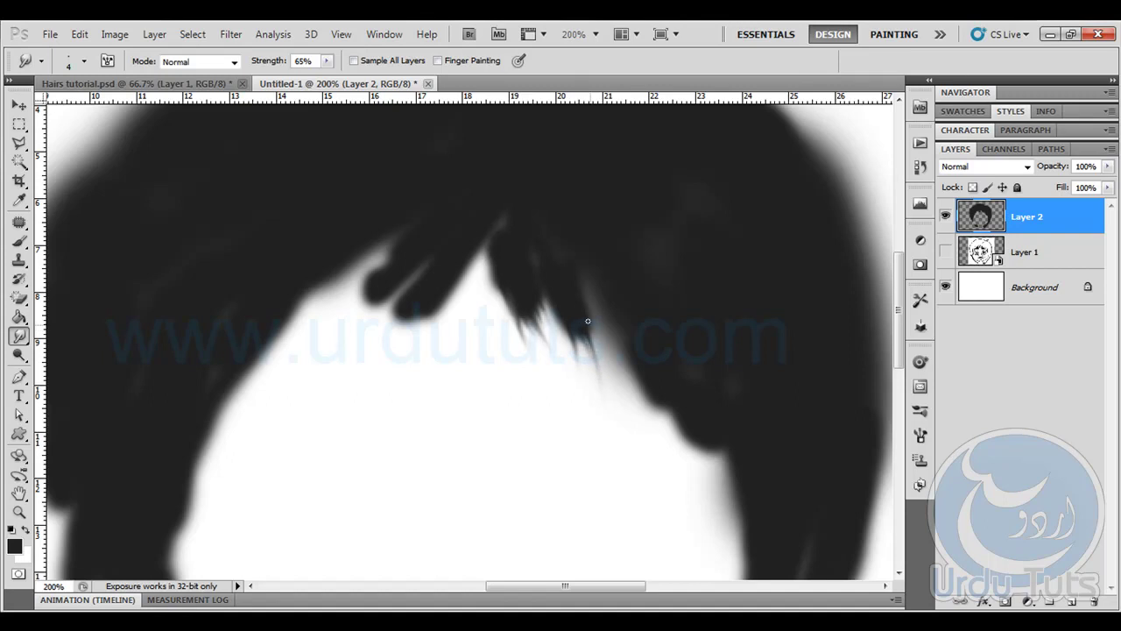
Smudge the rounded tips of the fringe locks on the image-left side of the parting into thin strands
drag(410, 323, 465, 291)
mouse_move(489, 238)
mouse_down()
mouse_move(358, 347)
mouse_move(445, 314)
mouse_up()
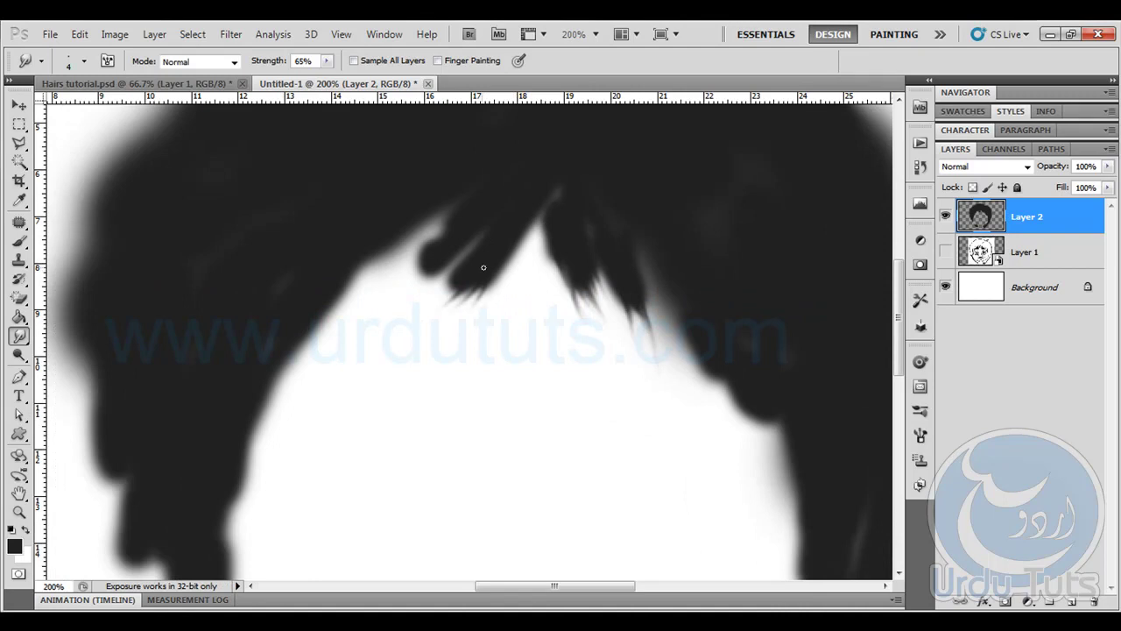
mouse_move(479, 259)
mouse_down()
mouse_move(440, 308)
mouse_move(285, 354)
mouse_move(360, 333)
mouse_up()
mouse_move(455, 284)
mouse_down()
mouse_move(431, 305)
mouse_move(461, 308)
mouse_up()
drag(461, 261, 380, 310)
mouse_move(434, 275)
mouse_down()
mouse_move(382, 307)
mouse_move(394, 305)
mouse_up()
mouse_move(430, 252)
mouse_down()
mouse_move(364, 307)
mouse_move(408, 268)
mouse_move(396, 277)
mouse_up()
Pull short strands out of the fringe's curved lower edge on the image-left side of the forehead
mouse_move(336, 305)
mouse_down()
mouse_move(281, 333)
mouse_move(361, 280)
mouse_up()
mouse_move(414, 198)
mouse_down()
mouse_move(392, 355)
mouse_move(393, 344)
mouse_up()
drag(369, 254, 368, 302)
drag(393, 221, 376, 282)
mouse_move(418, 219)
mouse_down()
mouse_move(415, 251)
mouse_move(330, 343)
mouse_up()
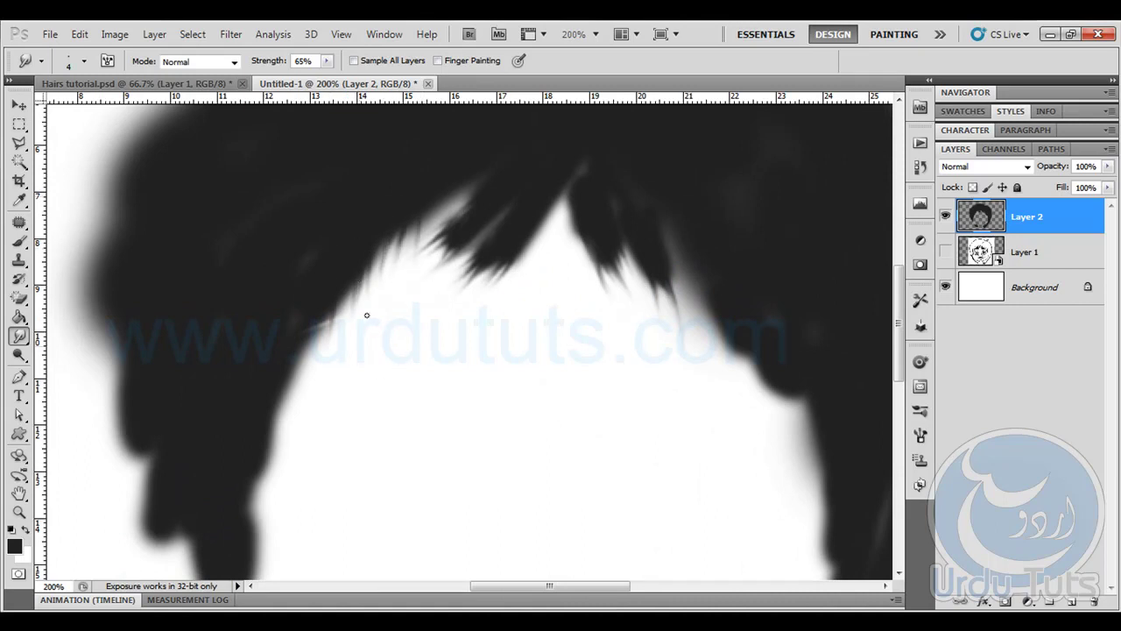
drag(350, 286, 346, 324)
drag(327, 314, 326, 350)
Raise the smudge strength to 74% and pull longer strands down along the image-left temple hairline
drag(256, 66, 263, 67)
drag(390, 205, 382, 288)
mouse_move(360, 230)
mouse_down()
mouse_move(353, 326)
mouse_move(369, 307)
mouse_up()
mouse_move(349, 262)
mouse_down()
mouse_move(343, 338)
mouse_move(328, 366)
mouse_up()
drag(312, 289, 322, 371)
drag(310, 300, 317, 371)
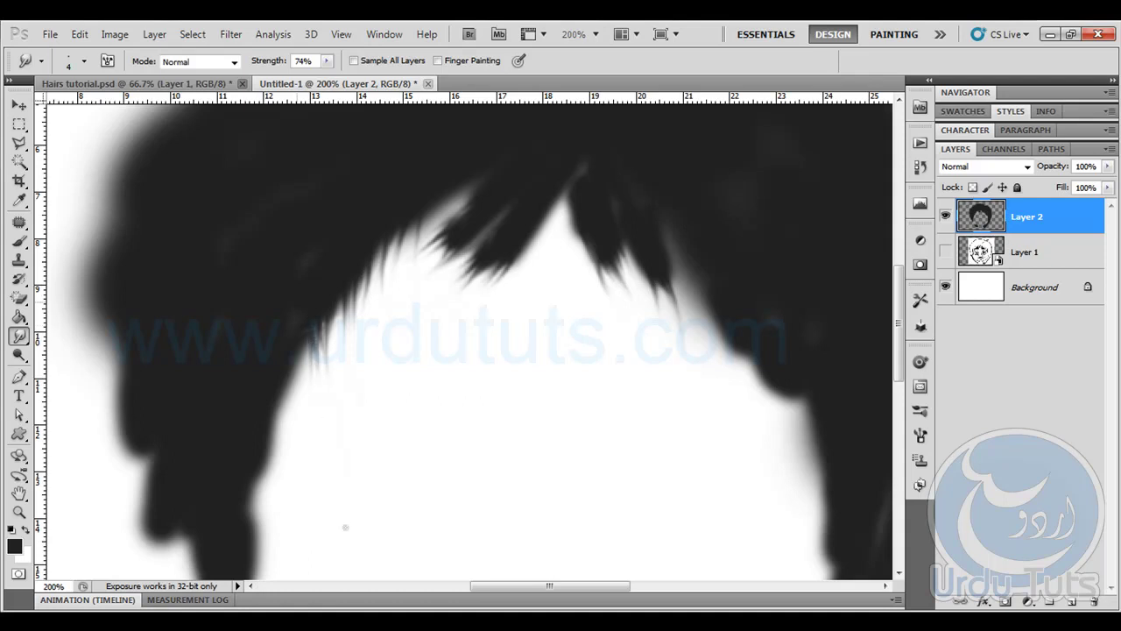
mouse_move(325, 305)
mouse_down()
mouse_move(325, 369)
mouse_move(305, 389)
mouse_up()
drag(306, 326, 312, 384)
drag(298, 344, 298, 438)
Smudge fine downward strands along the image-left inner hair edge, from the temple to the side lock
mouse_move(289, 366)
mouse_down()
mouse_move(382, 245)
mouse_move(358, 252)
mouse_move(368, 297)
mouse_move(357, 312)
mouse_up()
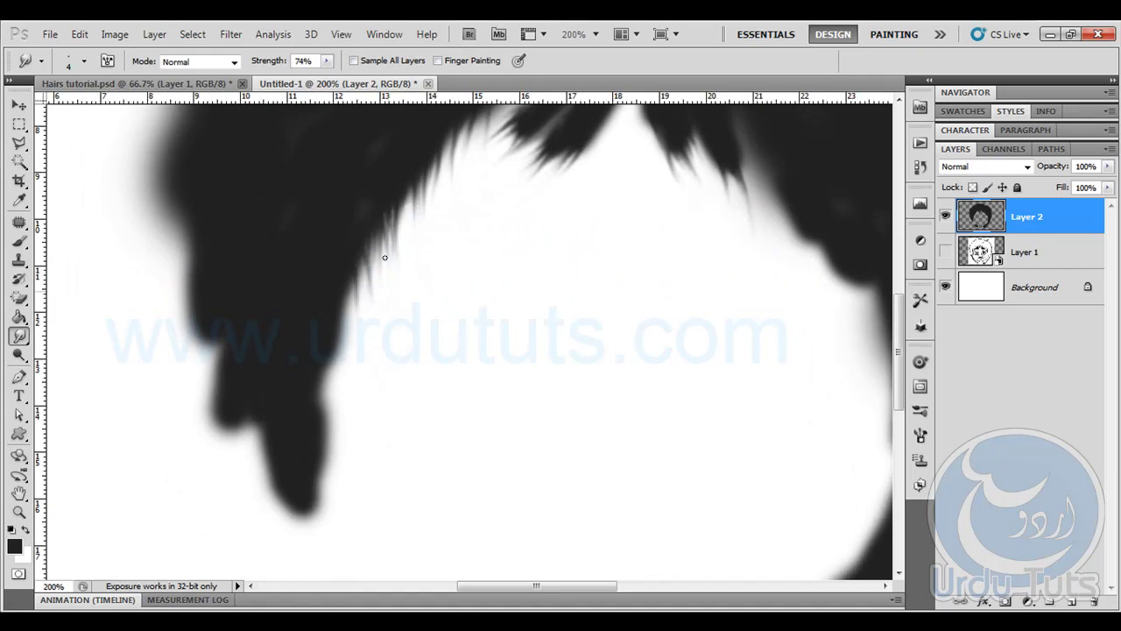
mouse_move(364, 243)
mouse_down()
mouse_move(368, 297)
mouse_move(346, 338)
mouse_up()
drag(347, 278, 361, 334)
drag(338, 298, 346, 363)
drag(338, 307, 342, 382)
drag(337, 340, 343, 389)
drag(321, 306, 336, 392)
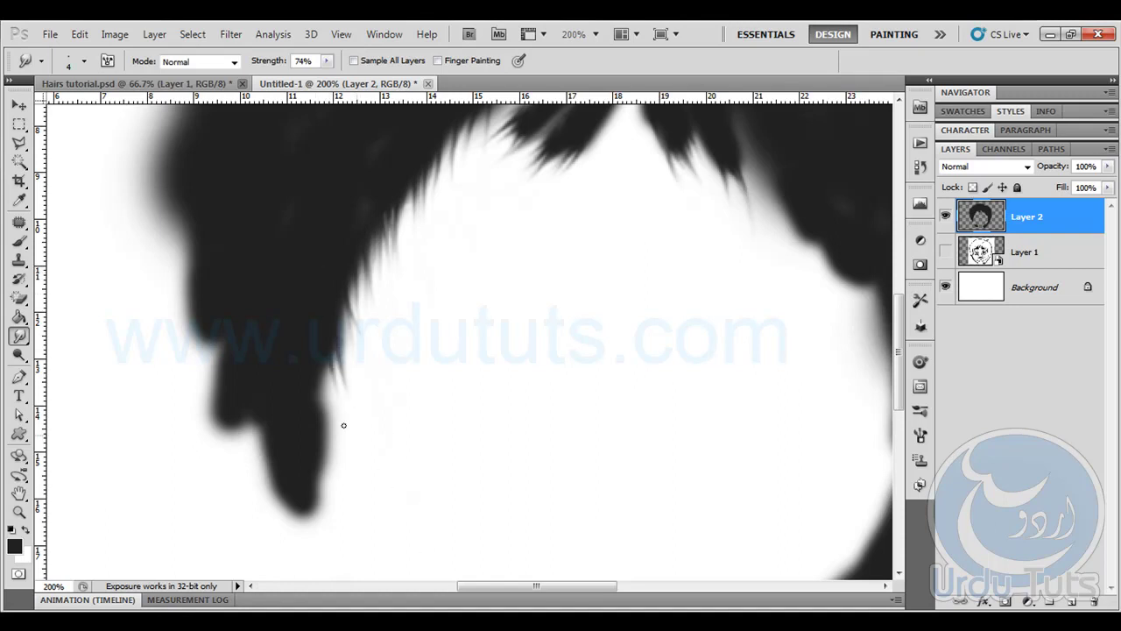
drag(330, 310, 342, 396)
mouse_move(328, 337)
mouse_down()
mouse_move(350, 440)
mouse_move(315, 345)
mouse_move(339, 412)
mouse_up()
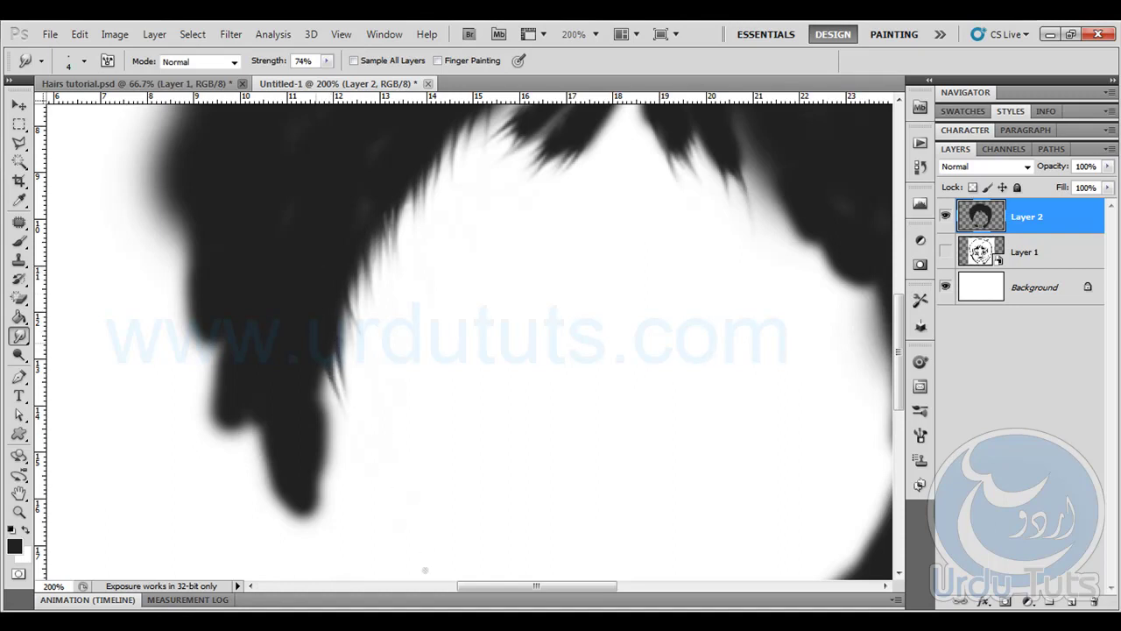
Smudge the inner edge and tip of the hanging image-left side lock into ragged strands
mouse_move(314, 375)
mouse_down()
mouse_move(340, 485)
mouse_move(338, 420)
mouse_move(305, 348)
mouse_move(328, 419)
mouse_move(313, 419)
mouse_move(317, 447)
mouse_up()
mouse_move(302, 399)
mouse_down()
mouse_move(313, 448)
mouse_move(308, 529)
mouse_up()
mouse_move(299, 249)
mouse_down()
mouse_move(295, 334)
mouse_move(260, 296)
mouse_up()
drag(264, 361, 305, 482)
Refine the fringe on the image-left side of the parting by smudging extra strands between and beside its locks
mouse_move(355, 314)
mouse_down()
mouse_move(268, 510)
mouse_move(268, 544)
mouse_up()
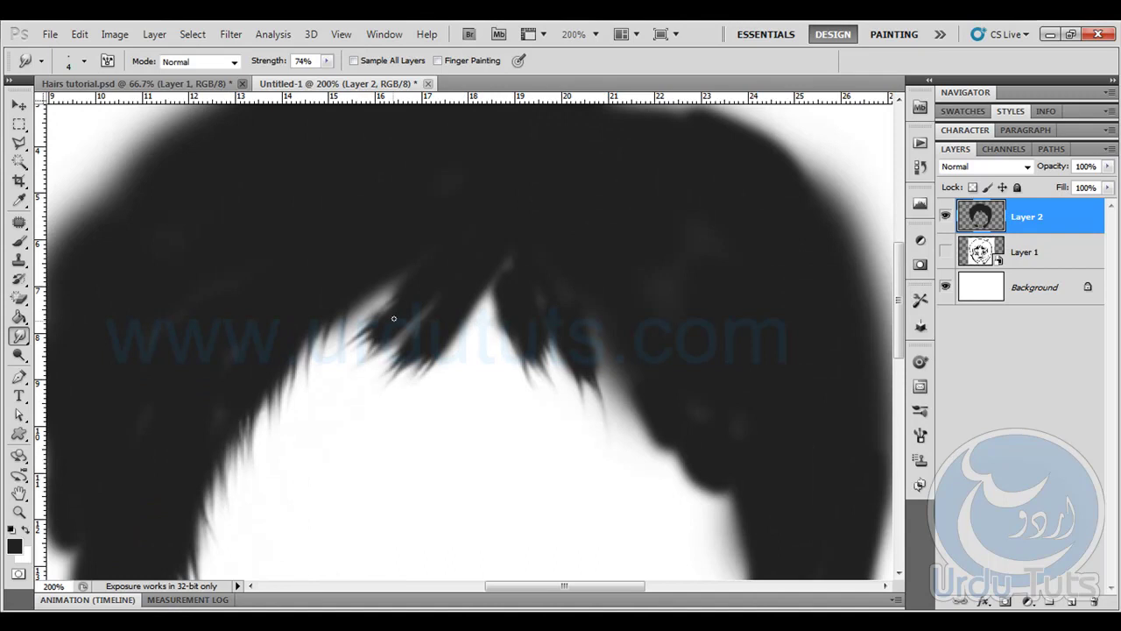
drag(351, 346, 349, 349)
drag(388, 278, 354, 346)
mouse_move(361, 274)
mouse_down()
mouse_move(372, 398)
mouse_move(340, 352)
mouse_move(329, 369)
mouse_up()
mouse_move(385, 285)
mouse_down()
mouse_move(353, 363)
mouse_move(337, 371)
mouse_move(345, 353)
mouse_up()
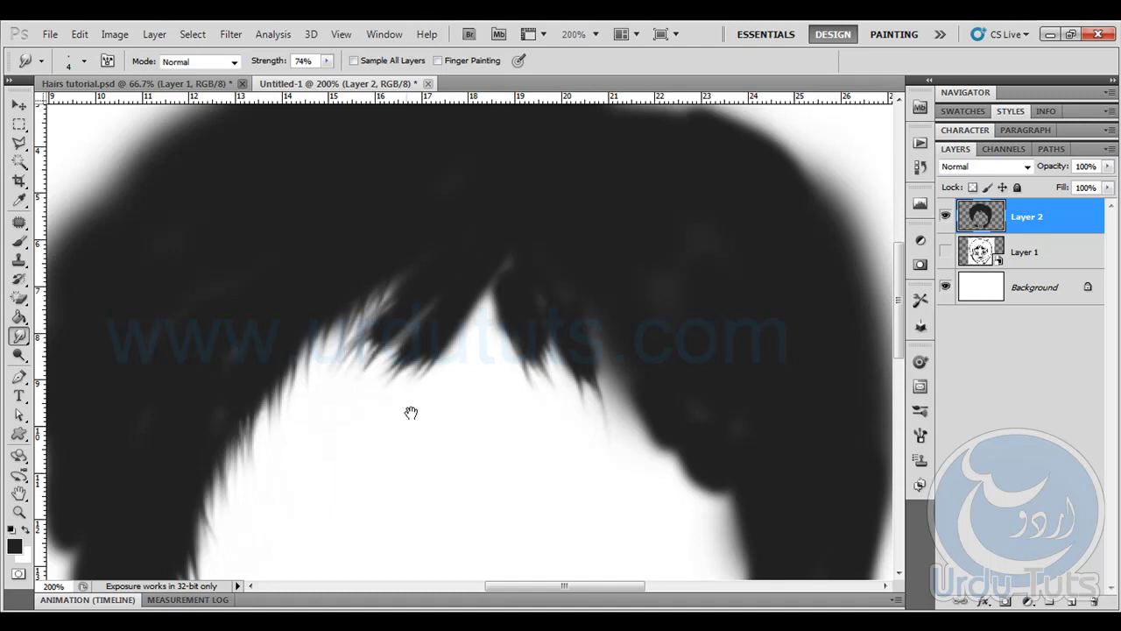
scroll(385, 360, right, 2)
drag(430, 287, 397, 363)
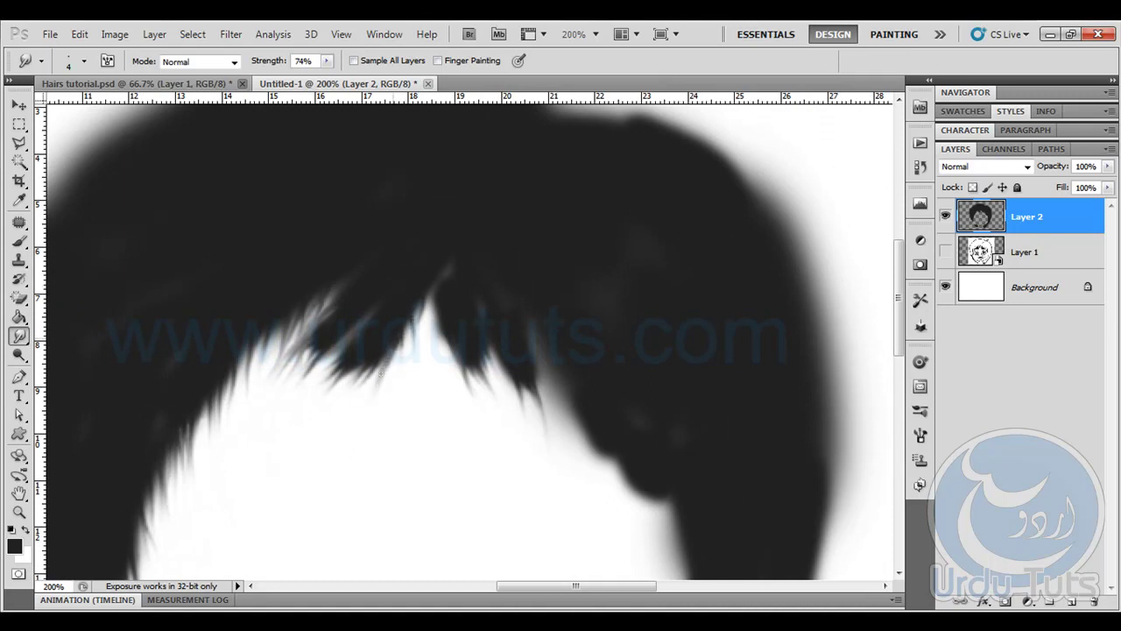
Add more fine strands to the fringe locks on the image-right side of the parting and the adjoining hairline
mouse_move(415, 413)
mouse_down()
mouse_move(290, 336)
mouse_move(275, 309)
mouse_up()
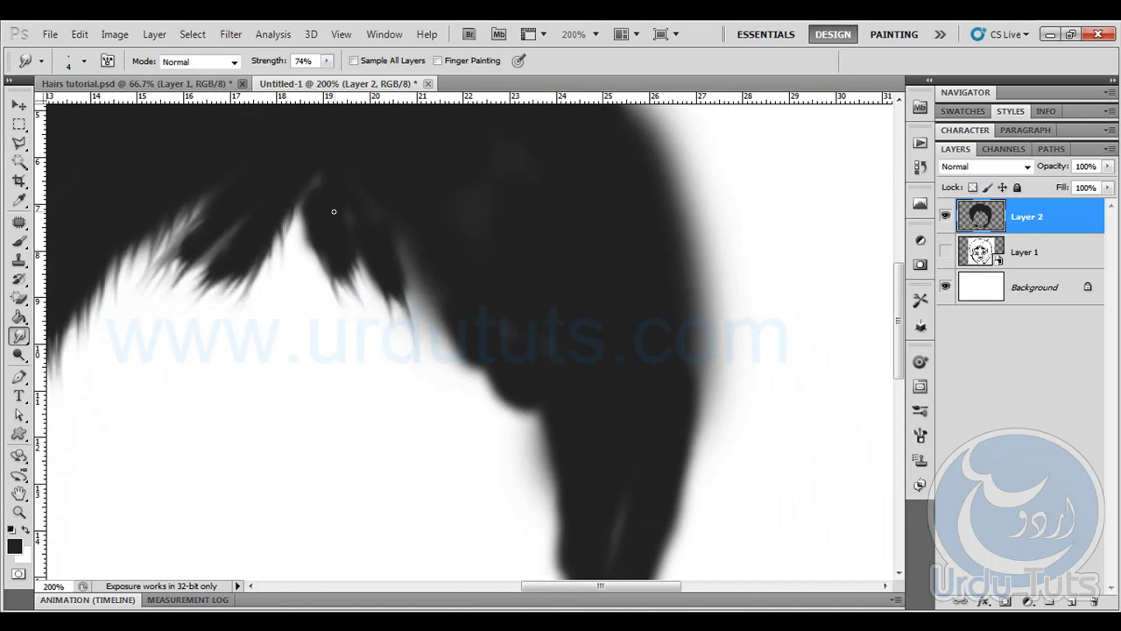
mouse_move(311, 238)
mouse_down()
mouse_move(315, 276)
mouse_move(354, 305)
mouse_move(343, 313)
mouse_up()
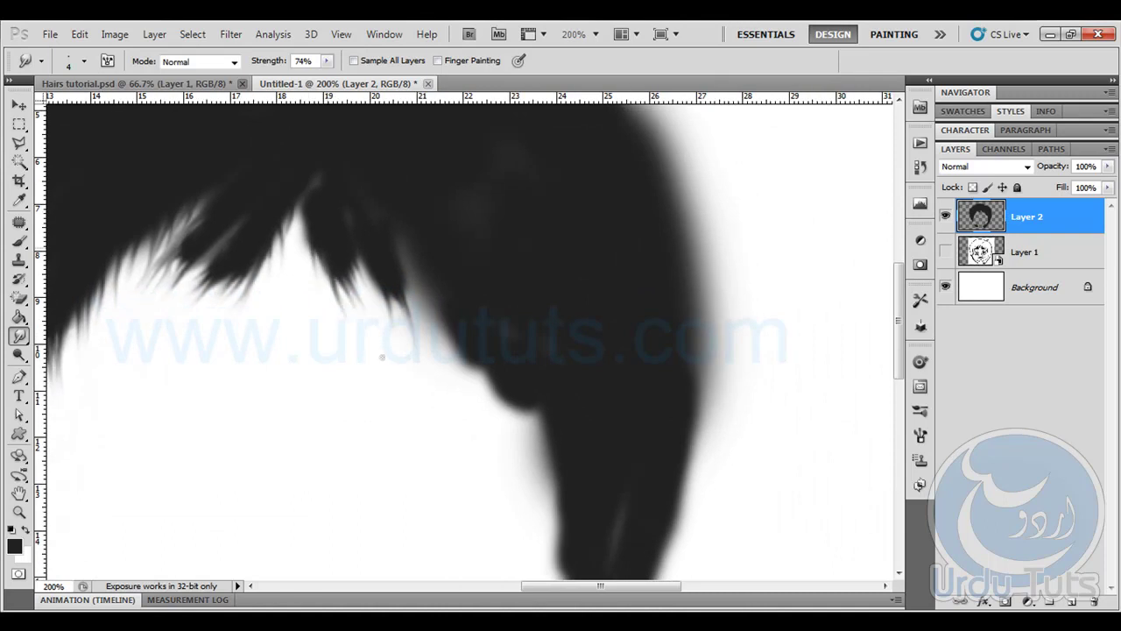
drag(347, 263, 399, 323)
drag(392, 277, 419, 325)
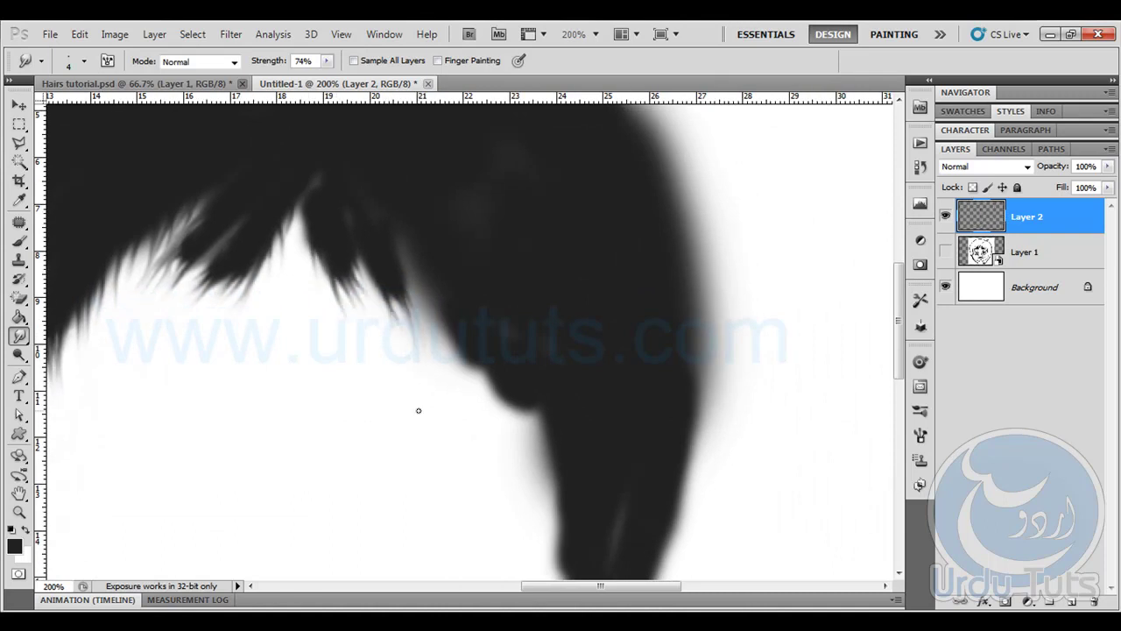
drag(426, 259, 415, 358)
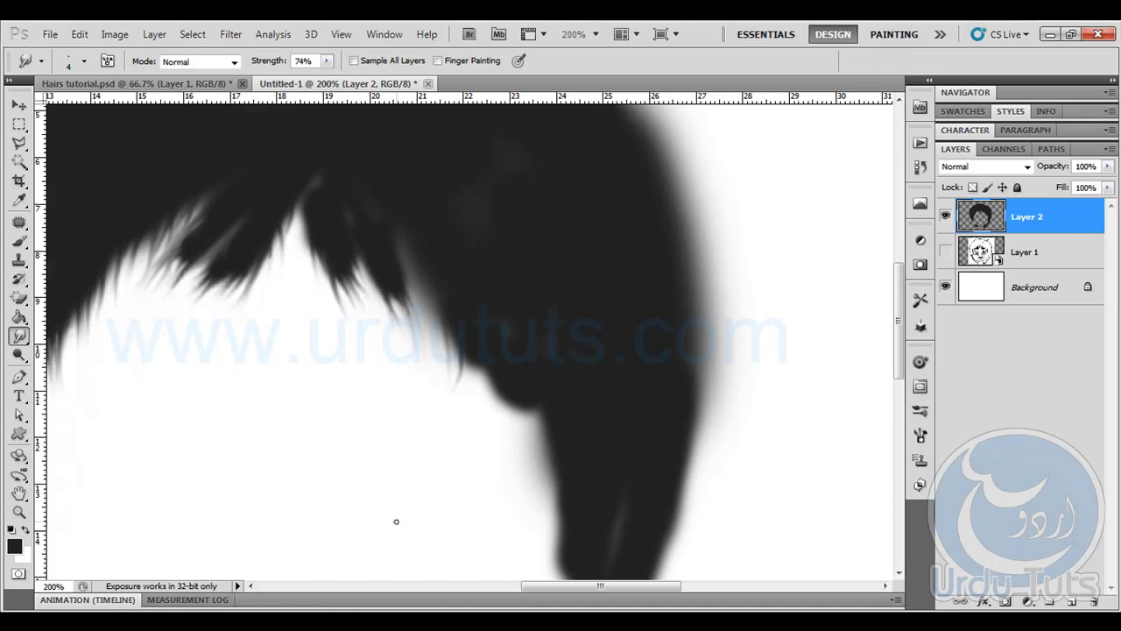
Pull strands out of the image-right forehead hairline, from beside the fringe down to the rounded bulge
drag(467, 383, 583, 299)
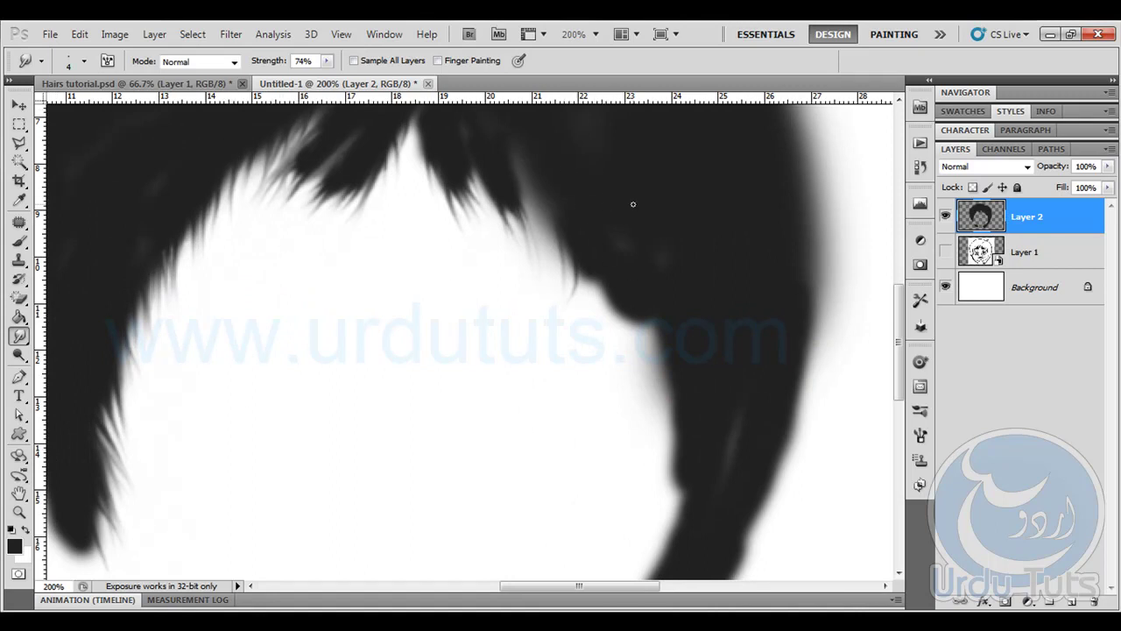
drag(612, 361, 532, 376)
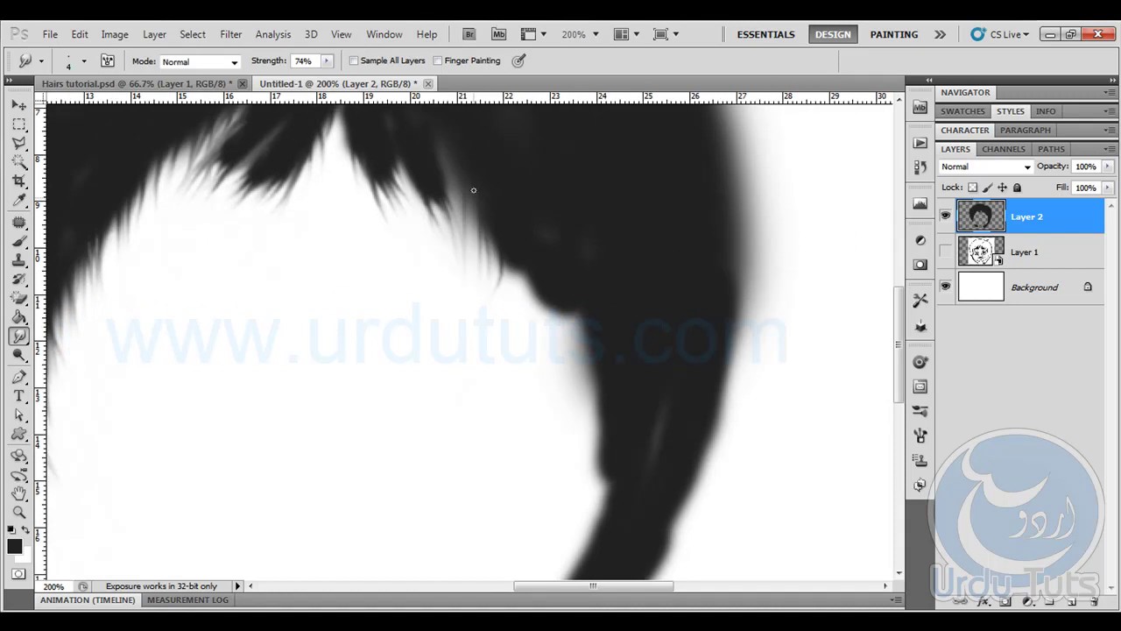
drag(521, 238, 475, 390)
drag(492, 199, 445, 375)
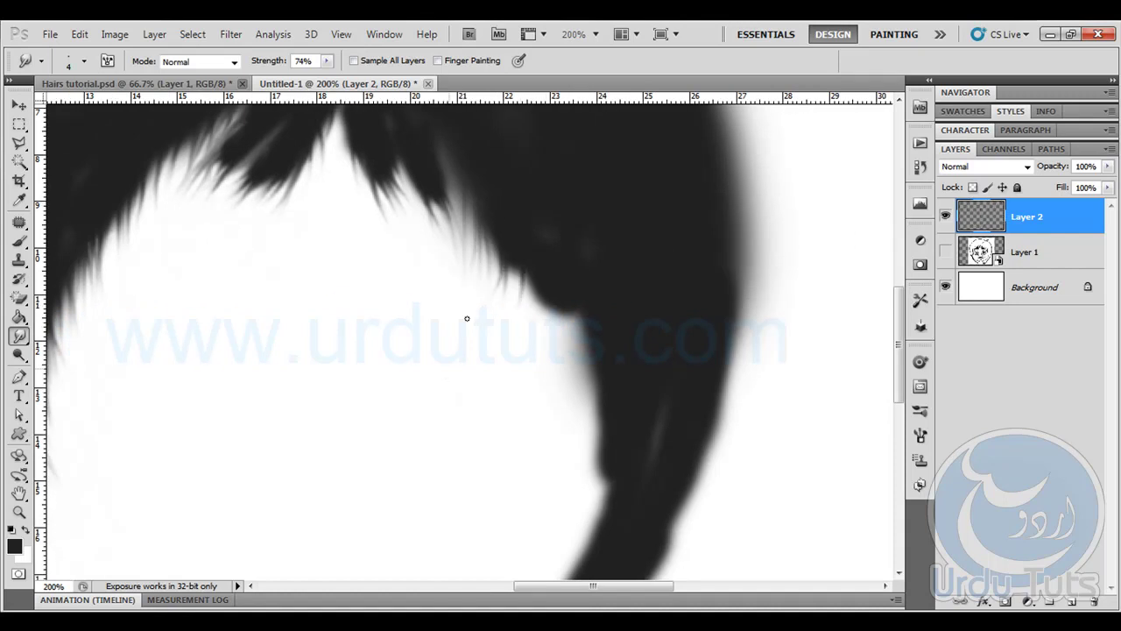
mouse_move(490, 242)
mouse_down()
mouse_move(490, 292)
mouse_move(480, 273)
mouse_move(521, 311)
mouse_up()
mouse_move(513, 261)
mouse_down()
mouse_move(511, 296)
mouse_move(544, 336)
mouse_up()
drag(537, 295, 535, 331)
drag(529, 275, 535, 321)
Smudge strands along the image-right inner hair edge, from the rounded bulge down past the cheek
key(space)
drag(526, 422, 451, 388)
mouse_move(478, 277)
mouse_down()
mouse_move(501, 333)
mouse_move(496, 303)
mouse_move(472, 308)
mouse_move(508, 429)
mouse_up()
drag(522, 357, 511, 384)
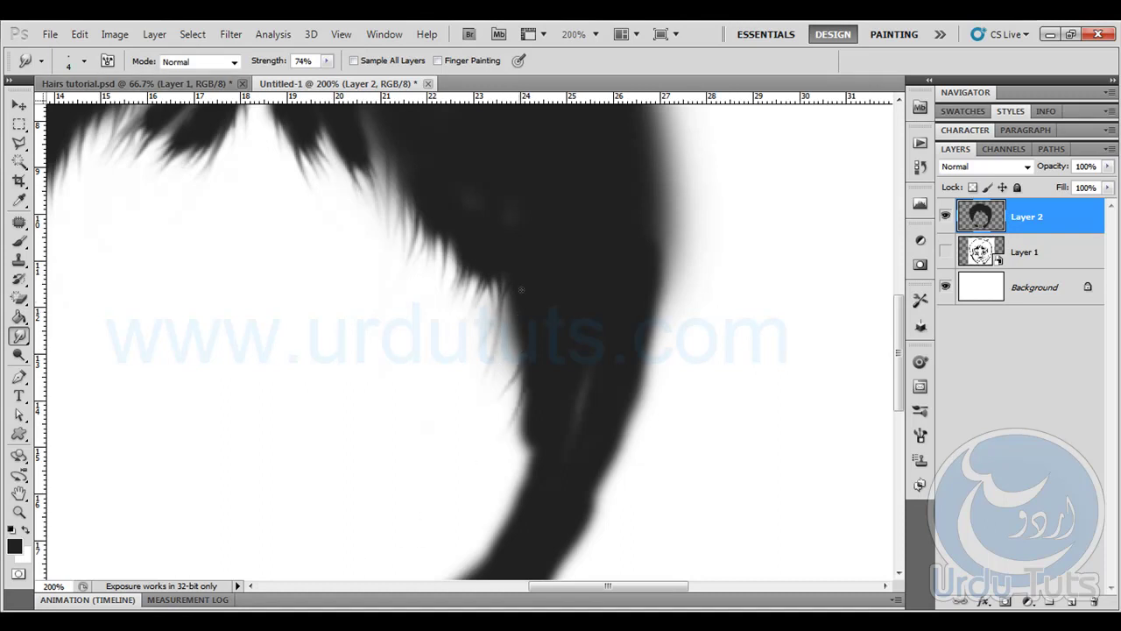
drag(510, 296, 509, 471)
mouse_move(532, 412)
mouse_down()
mouse_move(502, 443)
mouse_move(508, 491)
mouse_up()
drag(514, 432, 501, 517)
Smudge strands off the inner curve where the image-right hair bends toward the jaw
drag(456, 485, 500, 321)
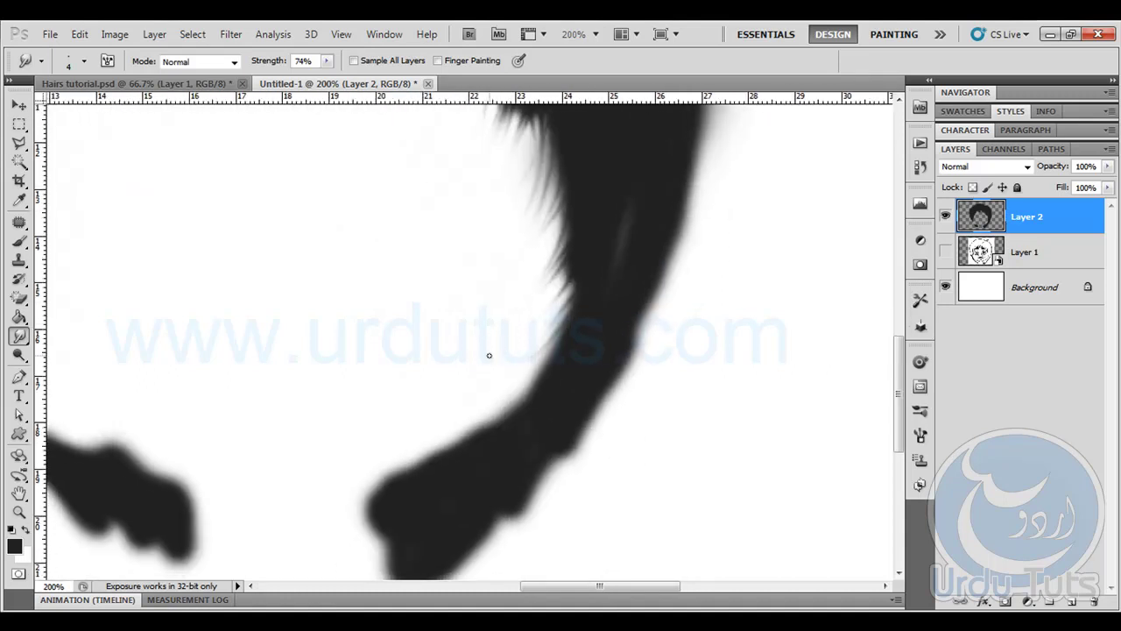
drag(574, 329, 495, 399)
drag(586, 301, 465, 398)
drag(576, 345, 473, 399)
drag(559, 362, 469, 417)
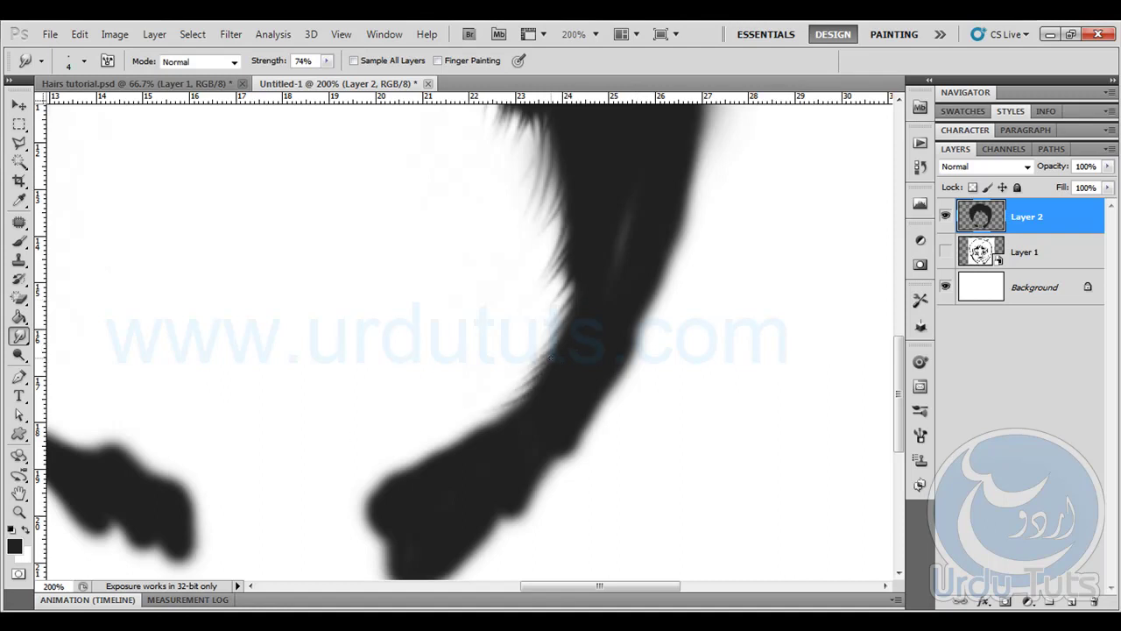
Draw long thin strands toward the chin along the upper edge of the image-right lower tuft
drag(522, 418, 348, 461)
drag(517, 419, 268, 488)
drag(478, 433, 334, 488)
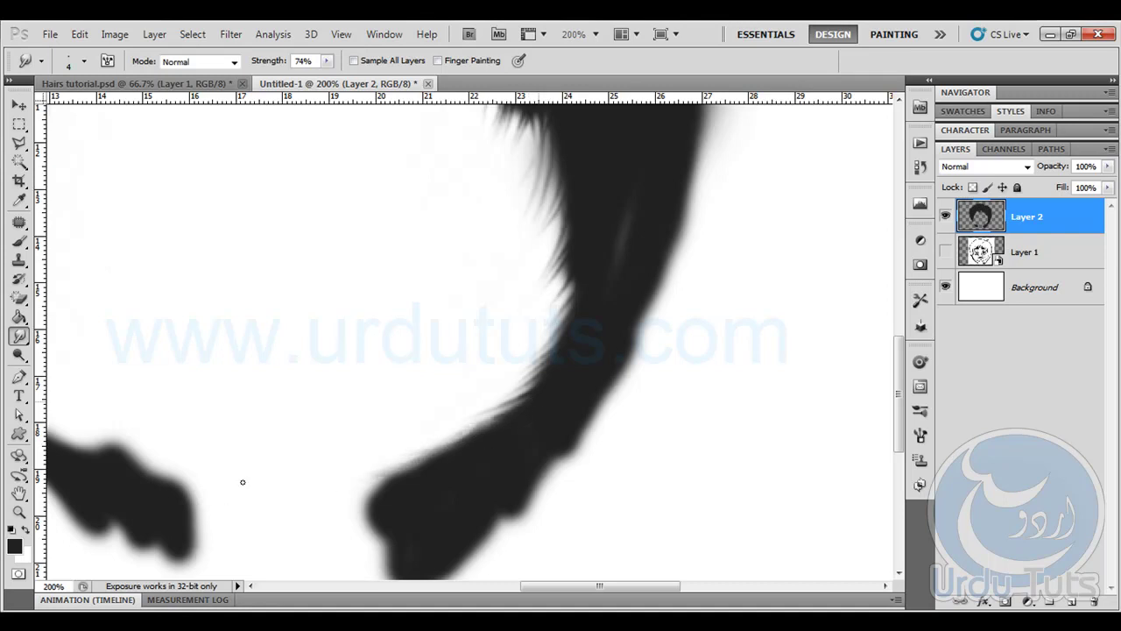
drag(528, 421, 225, 503)
drag(484, 433, 97, 472)
mouse_move(501, 420)
mouse_down()
mouse_move(349, 462)
mouse_move(361, 474)
mouse_move(318, 523)
mouse_up()
drag(515, 417, 382, 464)
mouse_move(526, 409)
mouse_down()
mouse_move(429, 441)
mouse_move(398, 435)
mouse_up()
drag(491, 431, 391, 461)
drag(551, 406, 347, 435)
Fill in extra strands on the image-right inner curve, working upward from the tuft to the cheek
drag(539, 384, 492, 409)
drag(551, 354, 503, 400)
drag(570, 307, 536, 348)
drag(592, 273, 541, 330)
Smudge the lower edge of the separate image-left tuft into pointed strands from its narrow end to its tip
drag(354, 342, 538, 318)
mouse_move(469, 281)
mouse_down()
mouse_move(471, 371)
mouse_move(426, 380)
mouse_move(473, 388)
mouse_move(441, 500)
mouse_move(328, 445)
mouse_up()
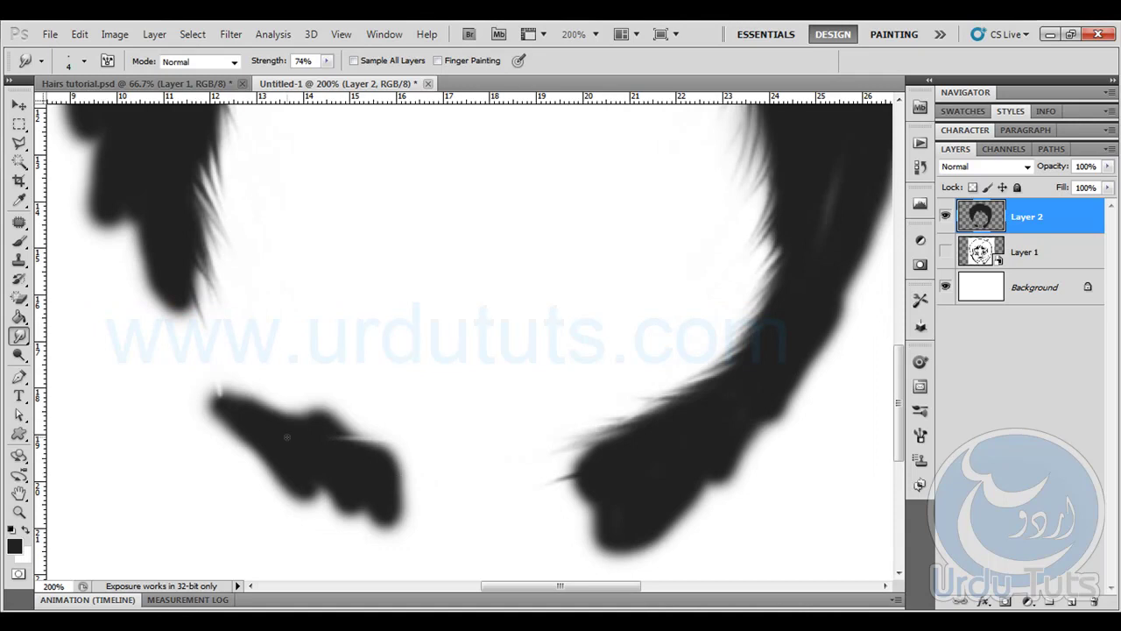
drag(220, 403, 247, 469)
drag(235, 431, 286, 510)
mouse_move(266, 471)
mouse_down()
mouse_move(288, 521)
mouse_move(310, 525)
mouse_up()
mouse_move(310, 487)
mouse_down()
mouse_move(365, 569)
mouse_move(296, 481)
mouse_move(415, 581)
mouse_move(324, 497)
mouse_move(388, 540)
mouse_move(338, 493)
mouse_move(321, 485)
mouse_move(356, 544)
mouse_move(308, 490)
mouse_move(397, 567)
mouse_move(382, 516)
mouse_move(424, 530)
mouse_up()
drag(368, 510, 399, 548)
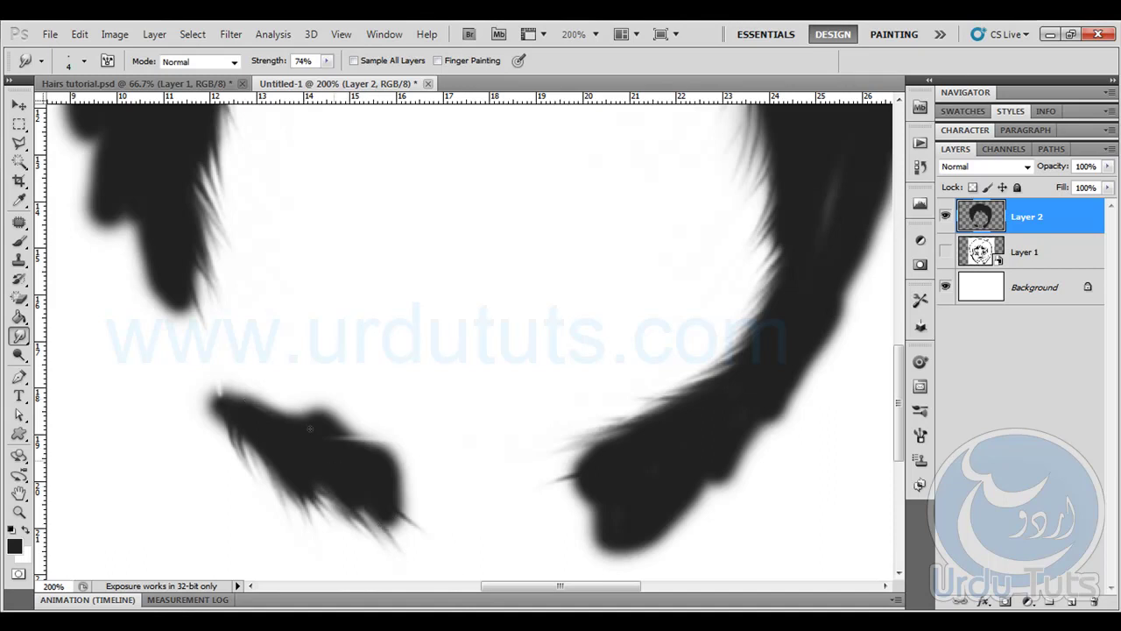
Smudge strands out of the wide end and upper edge of the separate image-left tuft
mouse_move(392, 460)
mouse_down()
mouse_move(433, 497)
mouse_move(395, 466)
mouse_move(442, 519)
mouse_move(401, 485)
mouse_move(433, 527)
mouse_move(388, 473)
mouse_move(457, 516)
mouse_move(382, 451)
mouse_move(430, 485)
mouse_up()
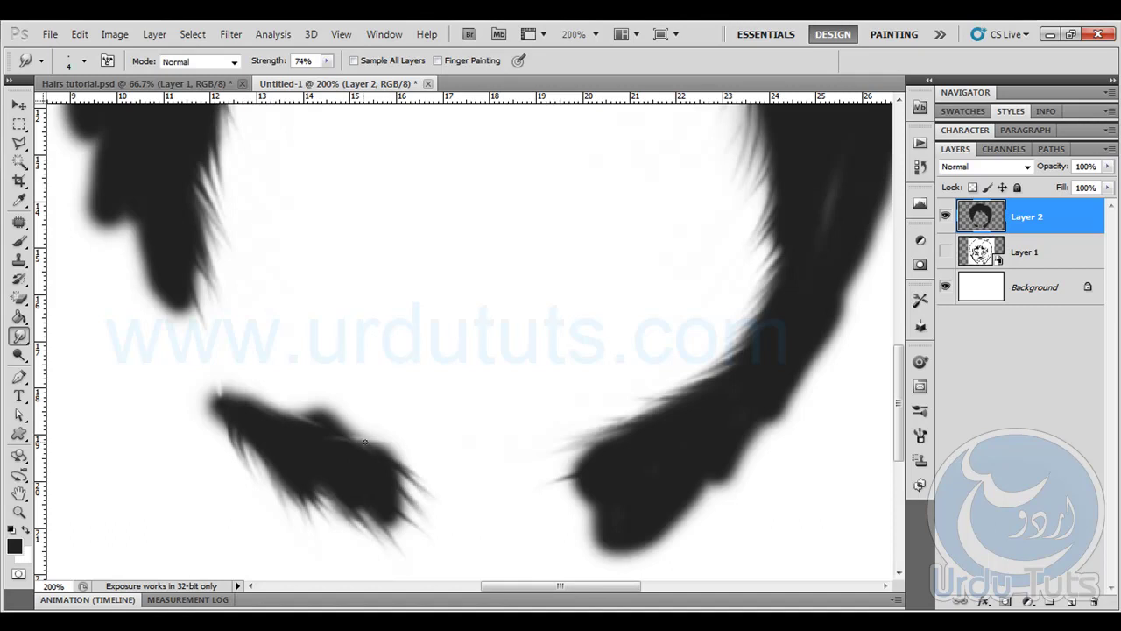
mouse_move(343, 439)
mouse_down()
mouse_move(405, 443)
mouse_move(399, 433)
mouse_up()
mouse_move(298, 425)
mouse_down()
mouse_move(410, 433)
mouse_move(357, 408)
mouse_up()
drag(334, 425, 377, 424)
drag(294, 418, 380, 417)
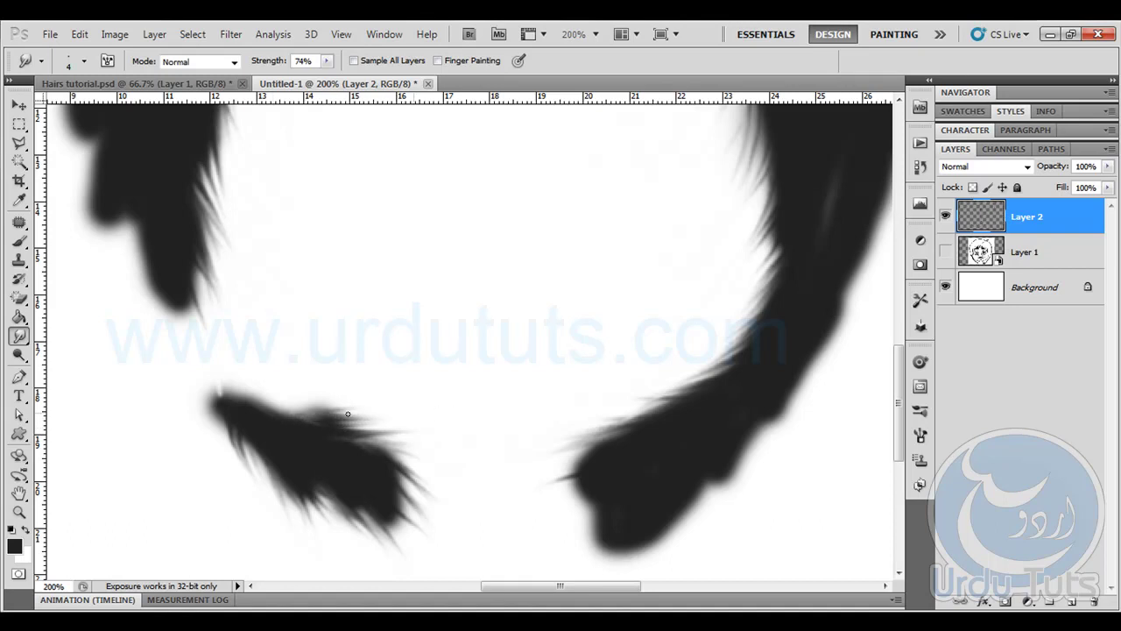
mouse_move(294, 419)
mouse_down()
mouse_move(371, 418)
mouse_move(312, 402)
mouse_move(359, 400)
mouse_move(308, 402)
mouse_up()
mouse_move(238, 403)
mouse_down()
mouse_move(280, 391)
mouse_move(376, 407)
mouse_move(274, 391)
mouse_move(299, 396)
mouse_move(289, 394)
mouse_up()
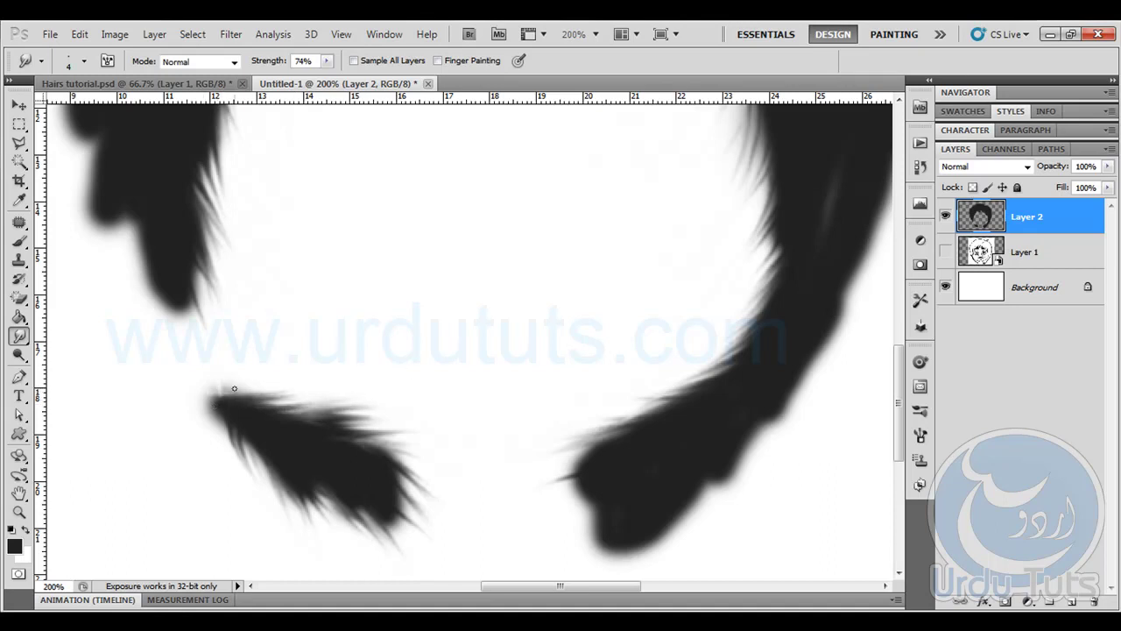
Smudge one more strand down from the narrow end of the separate image-left tuft
mouse_move(220, 405)
mouse_down()
mouse_move(202, 477)
mouse_move(262, 476)
mouse_move(250, 479)
mouse_up()
Reduce the smudge brush to 3 px and pull the first thin strands from the image-left outer shoulder of the crown
key(space)
drag(473, 436, 334, 576)
drag(689, 317, 741, 470)
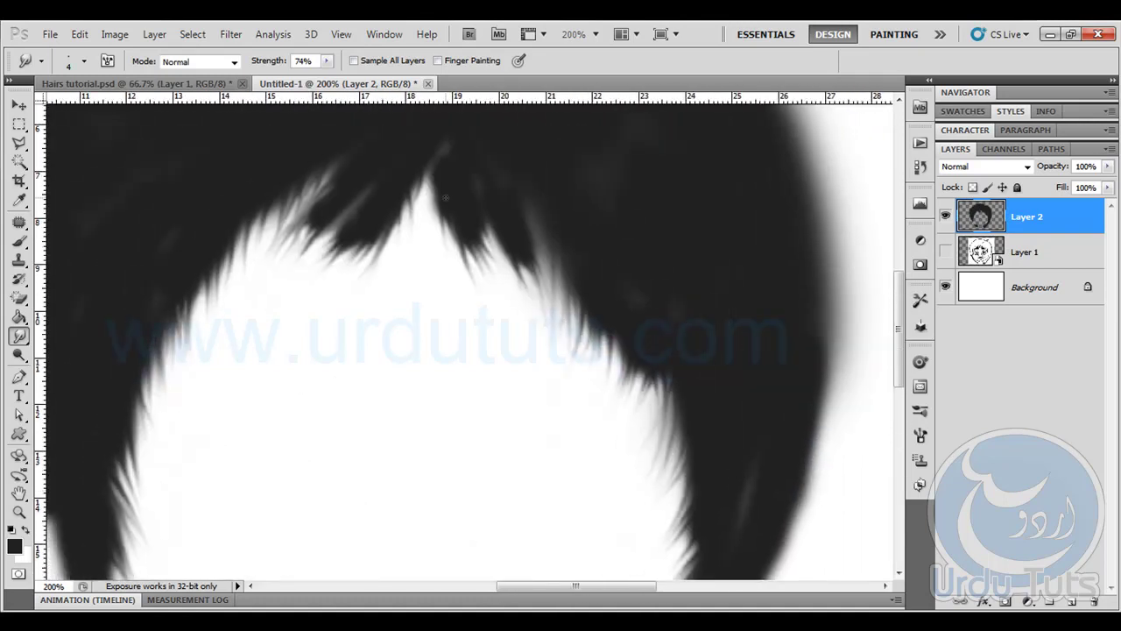
mouse_move(132, 158)
mouse_down()
mouse_move(469, 258)
mouse_move(343, 338)
mouse_move(343, 240)
mouse_move(450, 389)
mouse_up()
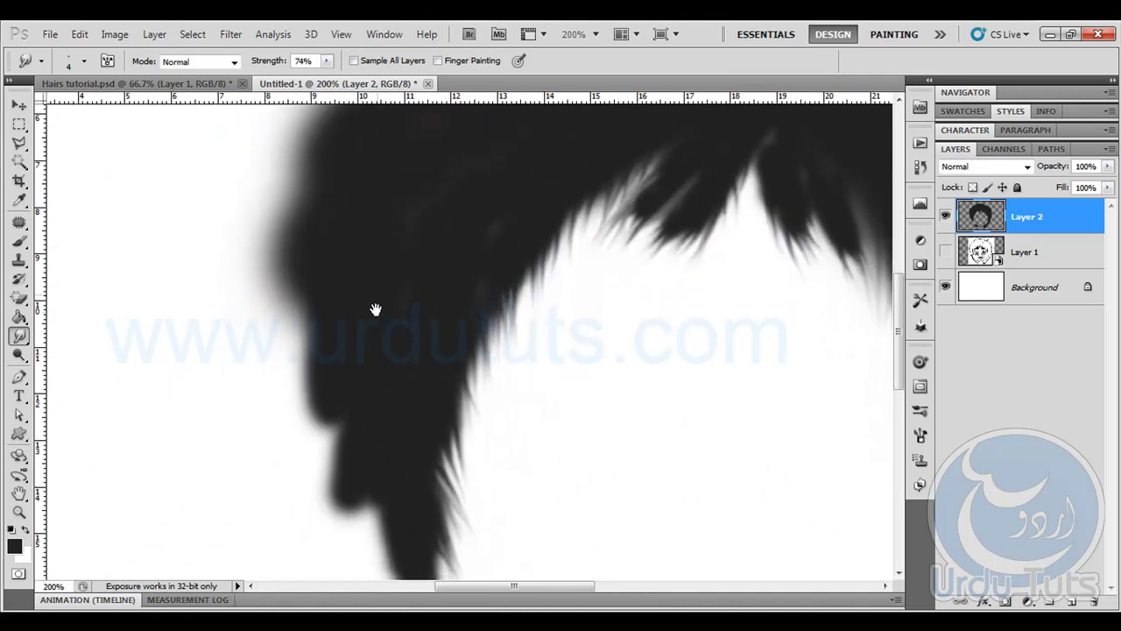
drag(378, 296, 341, 205)
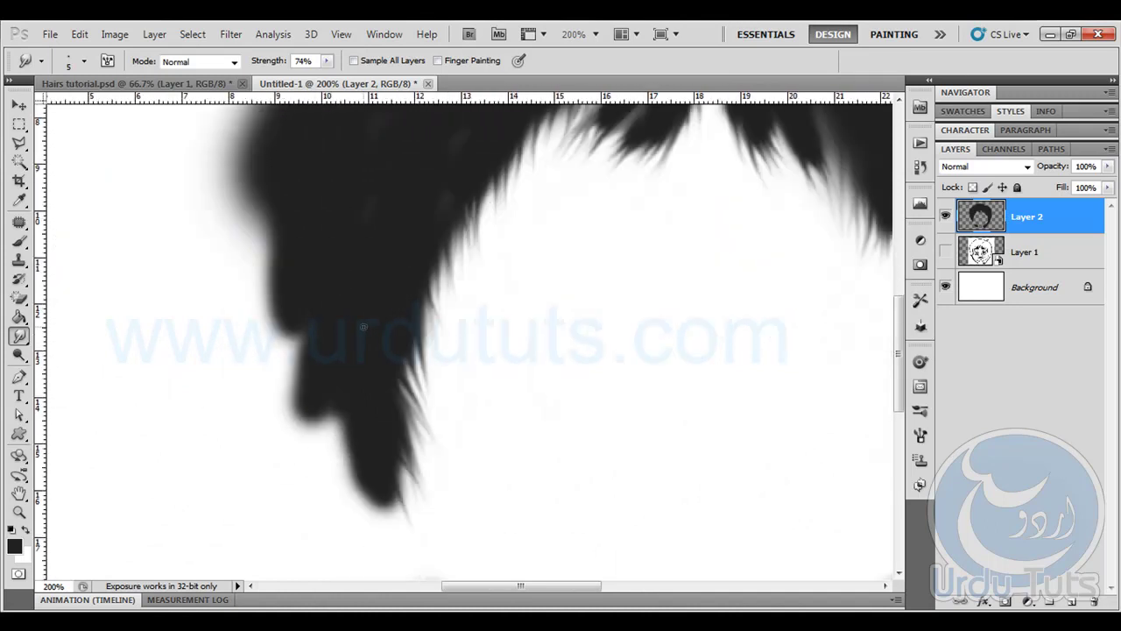
key(ctrl+plus)
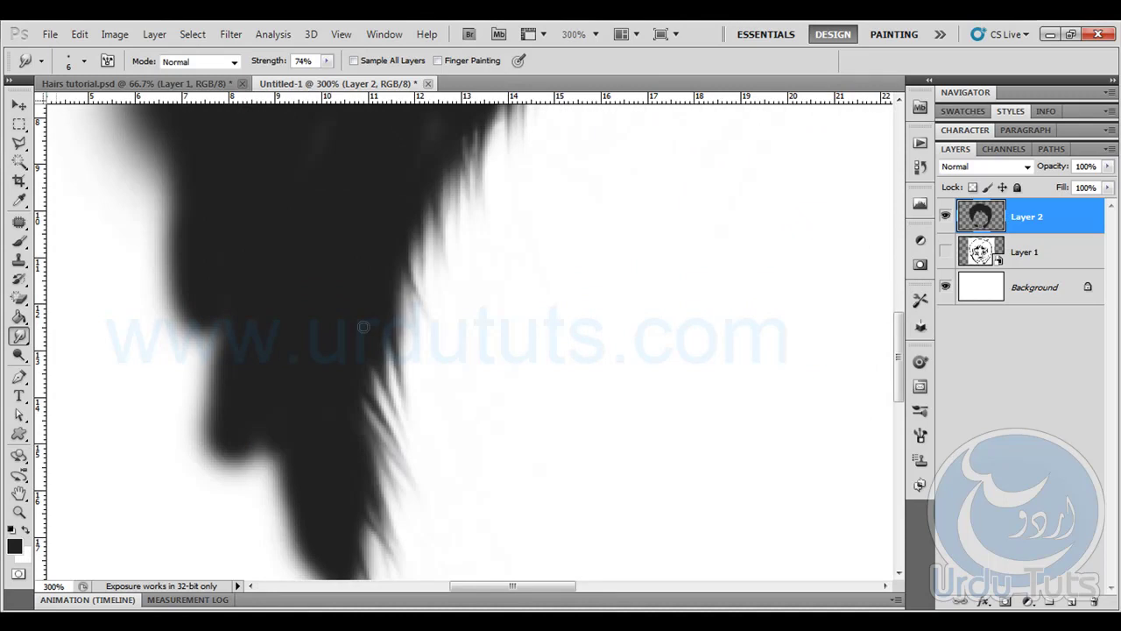
mouse_move(310, 305)
mouse_down()
mouse_move(356, 392)
mouse_move(426, 380)
mouse_up()
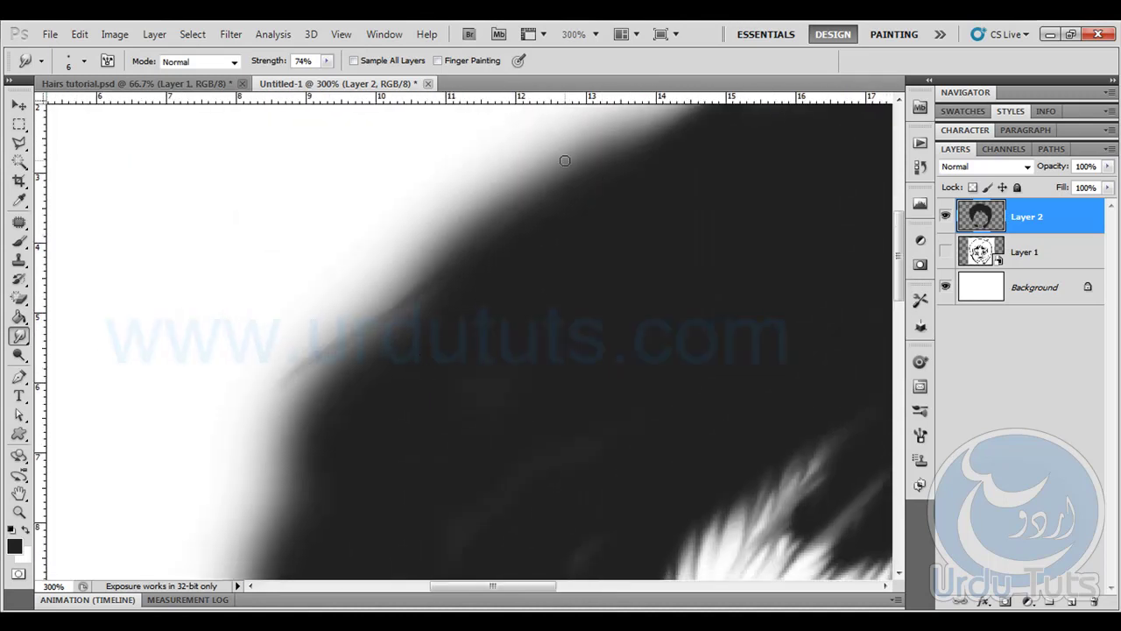
key(bracketleft)
key(bracketleft)
key(bracketleft)
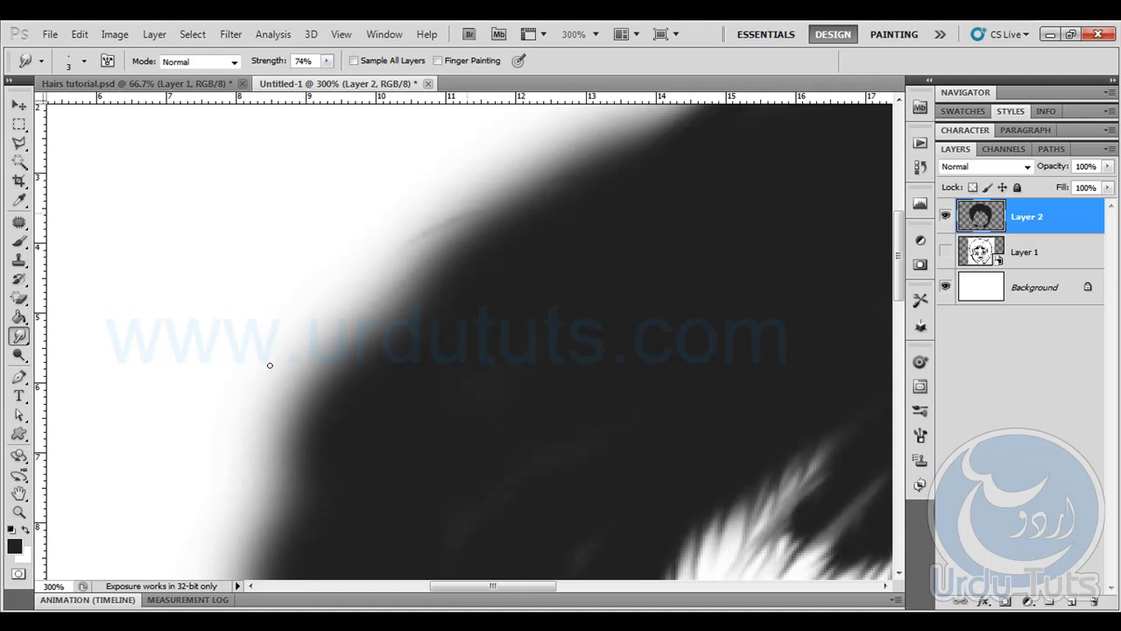
drag(482, 225, 350, 264)
drag(451, 244, 252, 413)
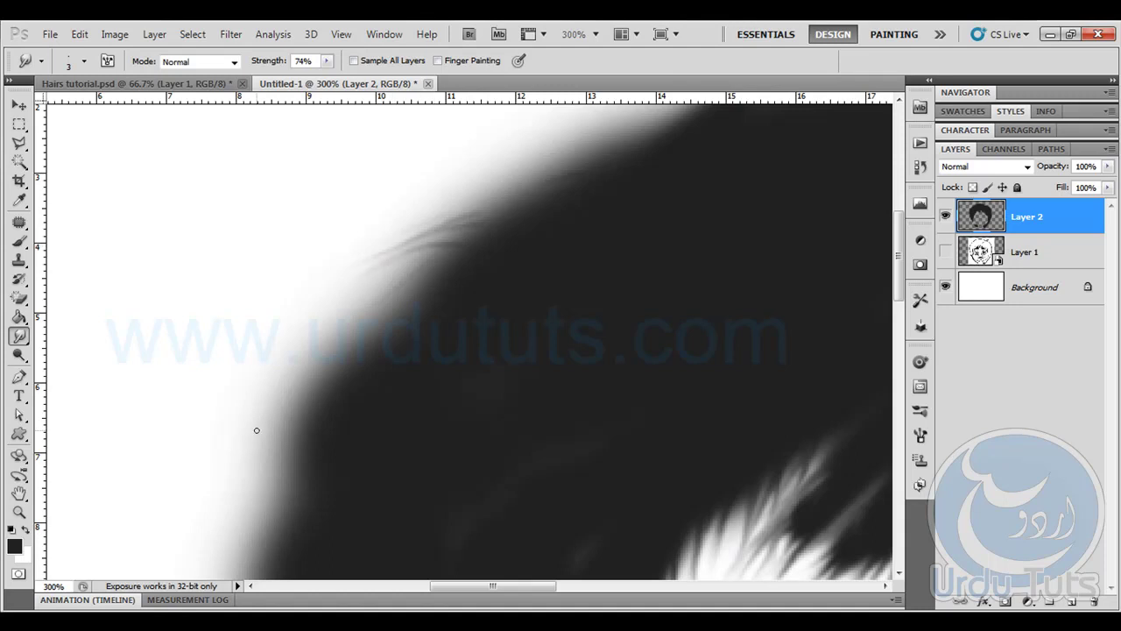
Smudge curved strands outward and downward where the image-left outer edge bends from the crown into the side
drag(491, 263, 254, 383)
mouse_move(473, 312)
mouse_down()
mouse_move(367, 298)
mouse_move(305, 346)
mouse_up()
mouse_move(382, 360)
mouse_down()
mouse_move(292, 360)
mouse_move(258, 410)
mouse_up()
drag(344, 392, 244, 438)
Pull long sweeping strands downward along the image-left side of the hair, past its widest bulge
drag(274, 495, 316, 230)
drag(353, 198, 180, 433)
mouse_move(350, 224)
mouse_down()
mouse_move(237, 316)
mouse_move(189, 449)
mouse_move(248, 390)
mouse_up()
mouse_move(330, 251)
mouse_down()
mouse_move(143, 533)
mouse_move(202, 420)
mouse_move(133, 528)
mouse_up()
drag(315, 321, 233, 401)
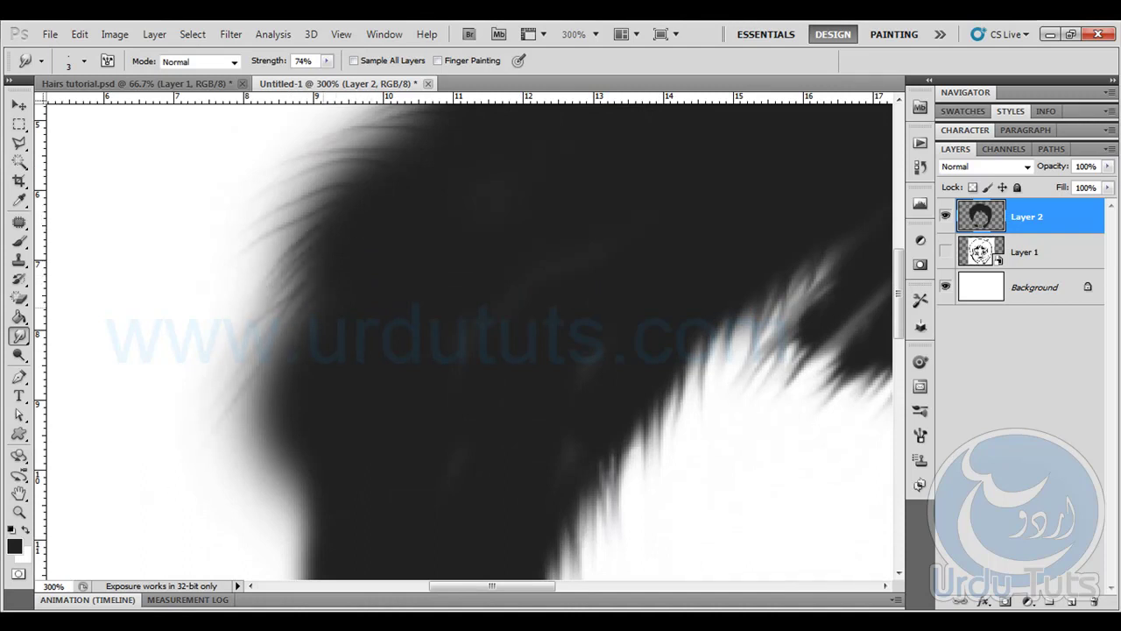
drag(306, 331, 157, 577)
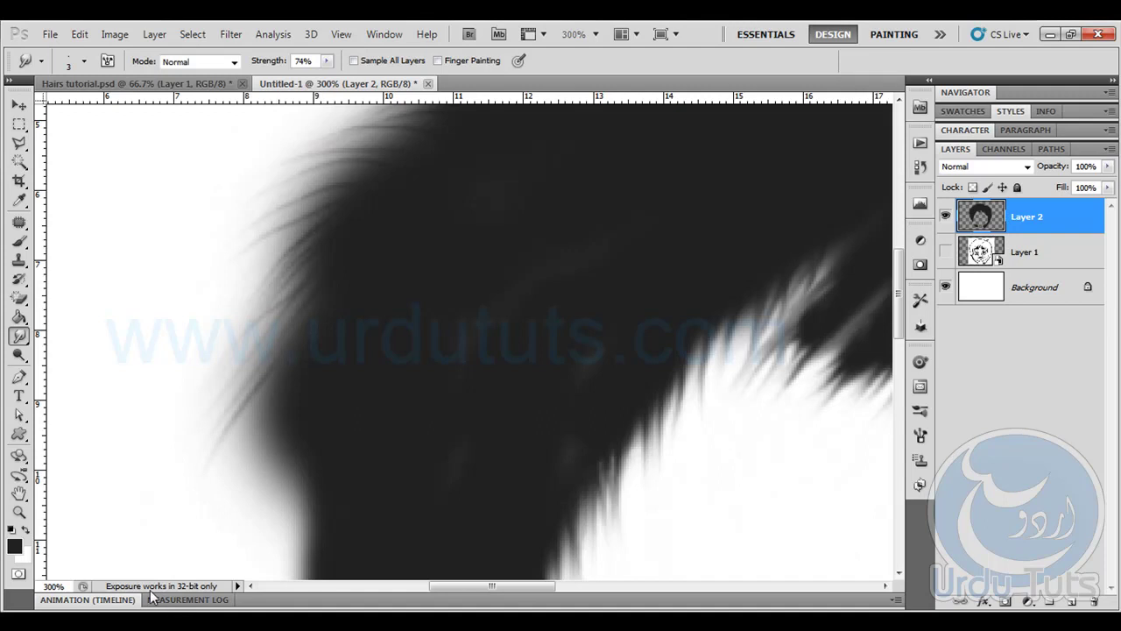
Smudge the stepped lower tips of the image-left side hair into pointed strands with a 4 px brush
key(ctrl+minus)
key(ctrl+minus)
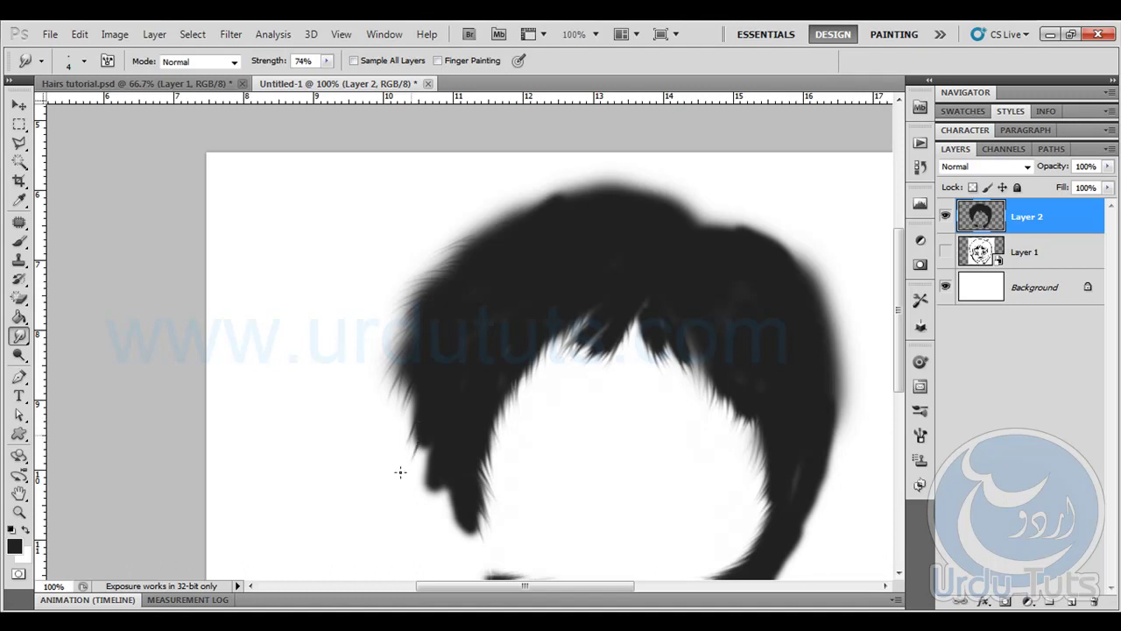
mouse_move(431, 435)
mouse_down()
mouse_move(418, 476)
mouse_move(412, 467)
mouse_up()
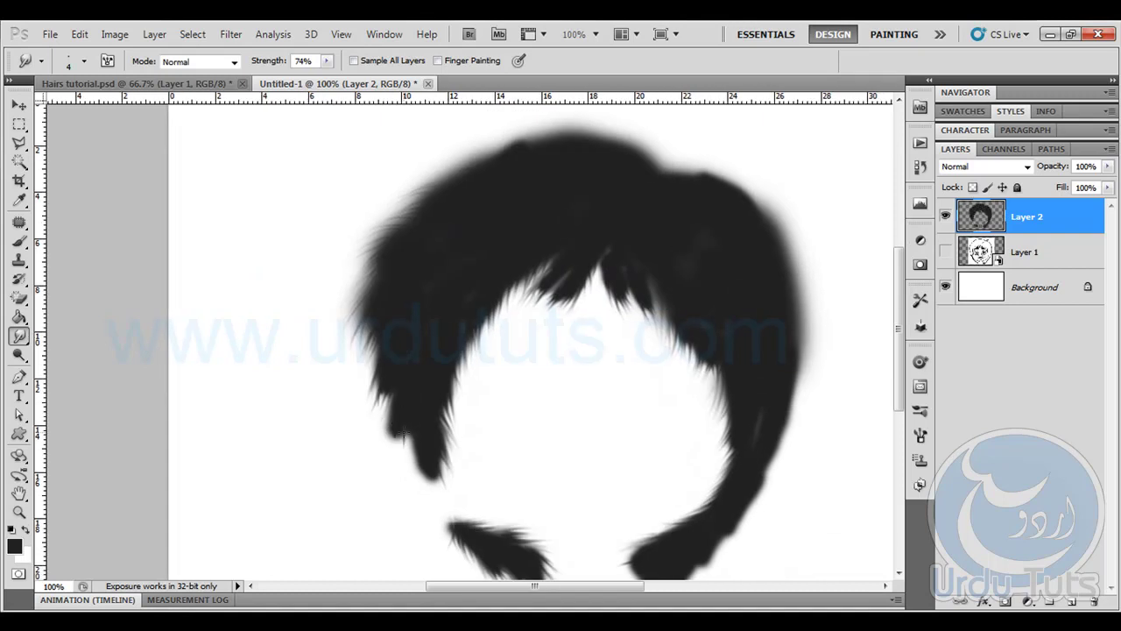
drag(403, 434, 400, 440)
drag(404, 415, 410, 461)
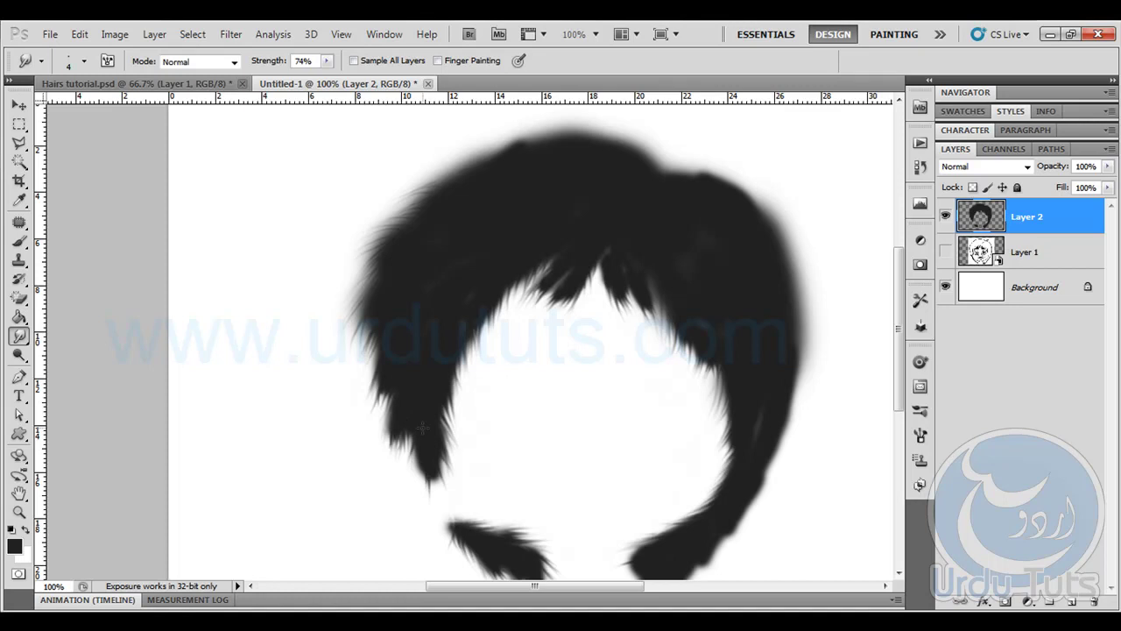
Smudge strands toward image-left along the upper image-left edge of the crown
key(space)
mouse_move(542, 343)
mouse_down()
mouse_move(467, 383)
mouse_move(472, 421)
mouse_up()
key(ctrl+r)
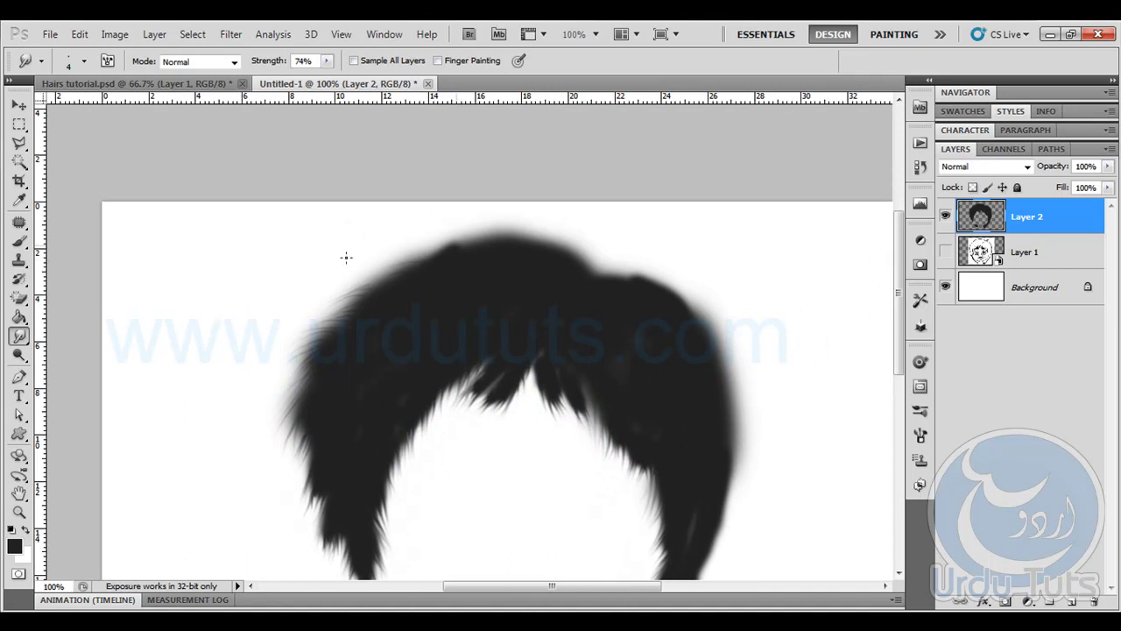
mouse_move(439, 280)
mouse_down()
mouse_move(345, 261)
mouse_move(312, 299)
mouse_up()
mouse_move(496, 248)
mouse_down()
mouse_move(329, 243)
mouse_move(309, 255)
mouse_up()
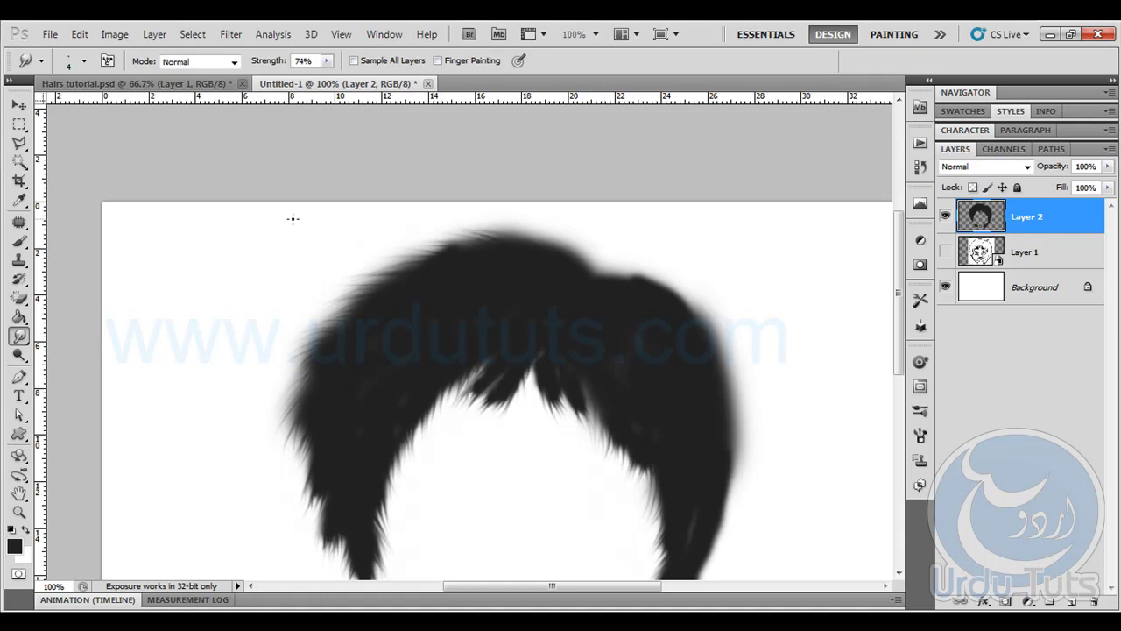
Pull long fine strands up and toward image-left from the top of the crown
key(ctrl+plus)
key(ctrl+plus)
key(ctrl+plus)
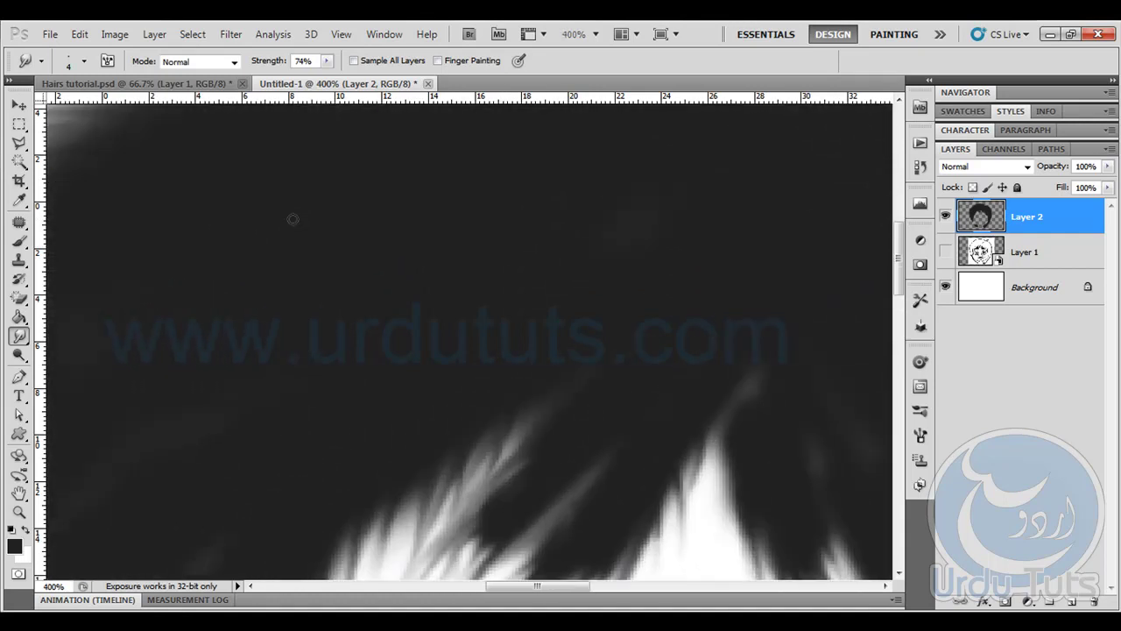
drag(386, 265, 430, 523)
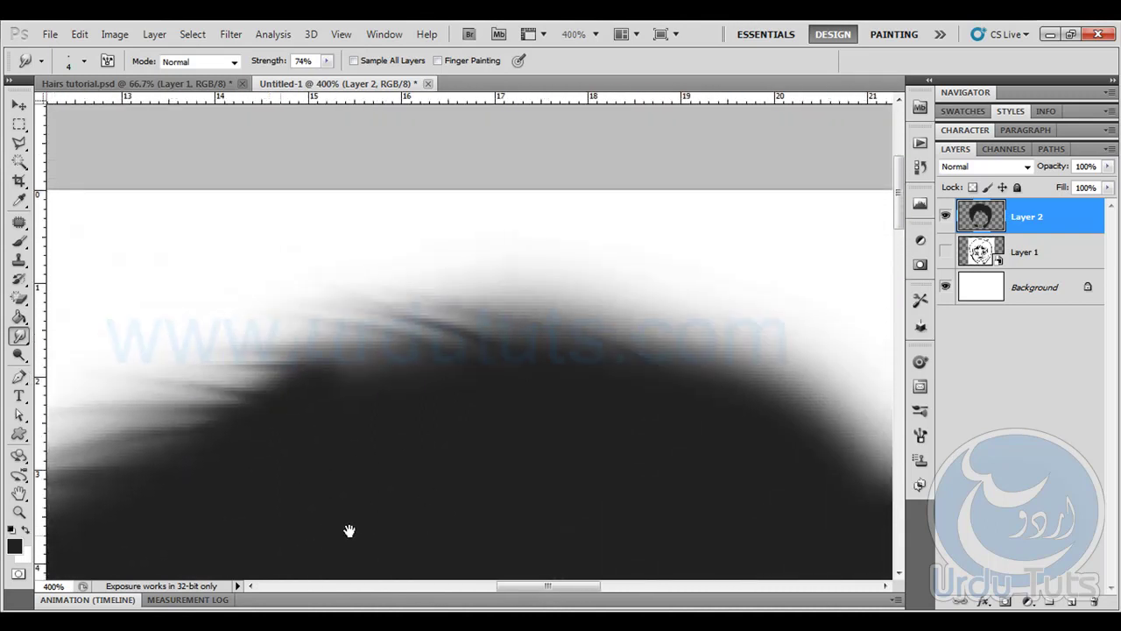
drag(500, 456, 470, 425)
drag(568, 346, 247, 260)
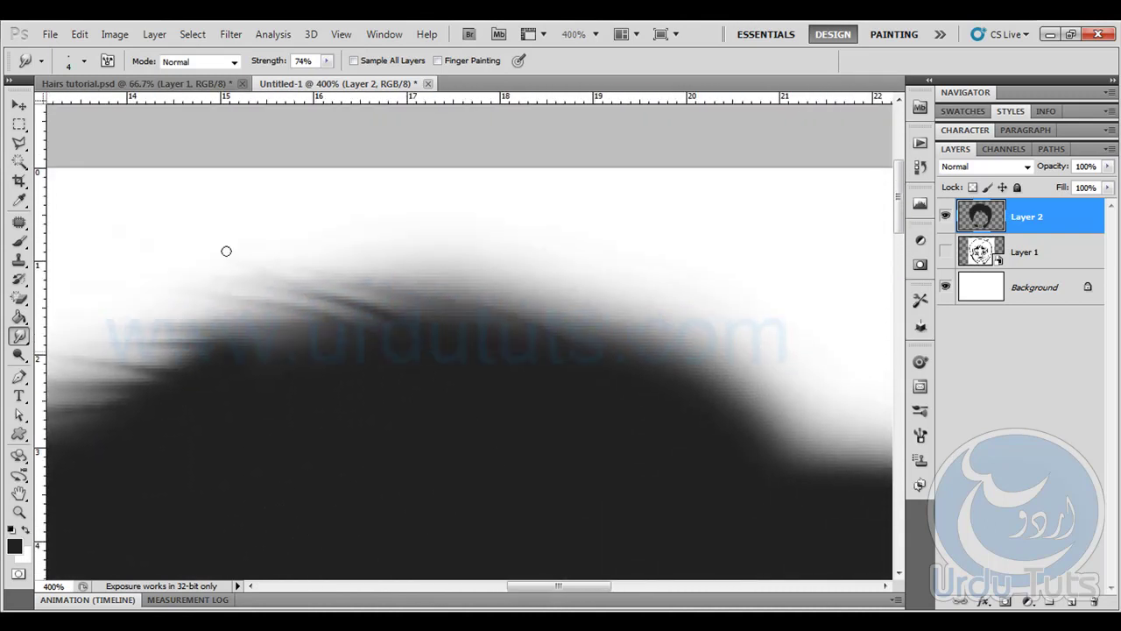
drag(544, 335, 190, 232)
mouse_move(617, 343)
mouse_down()
mouse_move(465, 235)
mouse_move(469, 271)
mouse_up()
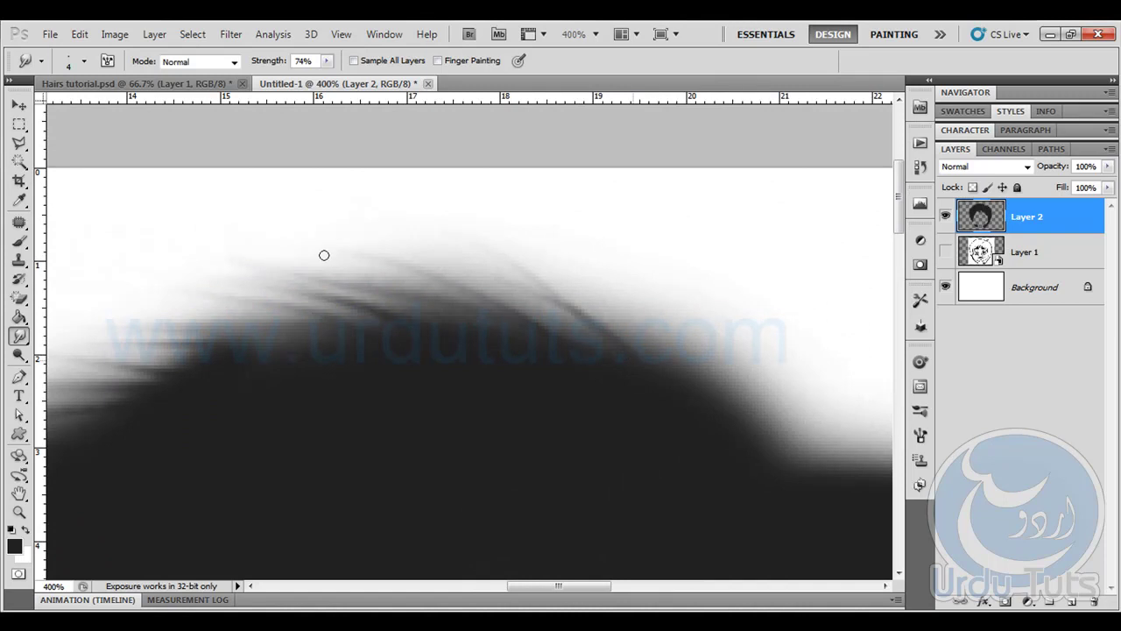
mouse_move(657, 376)
mouse_down()
mouse_move(411, 229)
mouse_move(239, 181)
mouse_up()
drag(560, 356, 351, 232)
Add nearly horizontal strands along the image-left slope of the crown's top edge
drag(371, 336, 78, 235)
drag(284, 344, 83, 316)
drag(257, 346, 66, 320)
drag(194, 372, 88, 348)
Smudge long diagonal strands up and toward image-left from the crown's slope beside the parting notch
mouse_move(486, 364)
mouse_down()
mouse_move(318, 315)
mouse_move(167, 195)
mouse_up()
drag(270, 282, 64, 185)
mouse_move(472, 339)
mouse_down()
mouse_move(361, 310)
mouse_move(159, 168)
mouse_up()
mouse_move(399, 316)
mouse_down()
mouse_move(205, 162)
mouse_move(338, 242)
mouse_move(266, 189)
mouse_up()
mouse_move(436, 352)
mouse_down()
mouse_move(240, 187)
mouse_move(272, 188)
mouse_up()
drag(443, 324, 200, 160)
drag(466, 338, 218, 181)
Start a small upward tuft by pulling short strands toward image-right out of the parting notch
drag(636, 443, 425, 389)
mouse_move(337, 357)
mouse_down()
mouse_move(515, 280)
mouse_move(492, 298)
mouse_up()
drag(414, 312, 477, 288)
drag(406, 340, 511, 295)
drag(394, 336, 529, 237)
mouse_move(405, 332)
mouse_down()
mouse_move(549, 234)
mouse_move(515, 242)
mouse_up()
Compare the parting tuft with the Layer 1 outline, hide that layer again, and lengthen the tuft's strands toward image-right
click(945, 251)
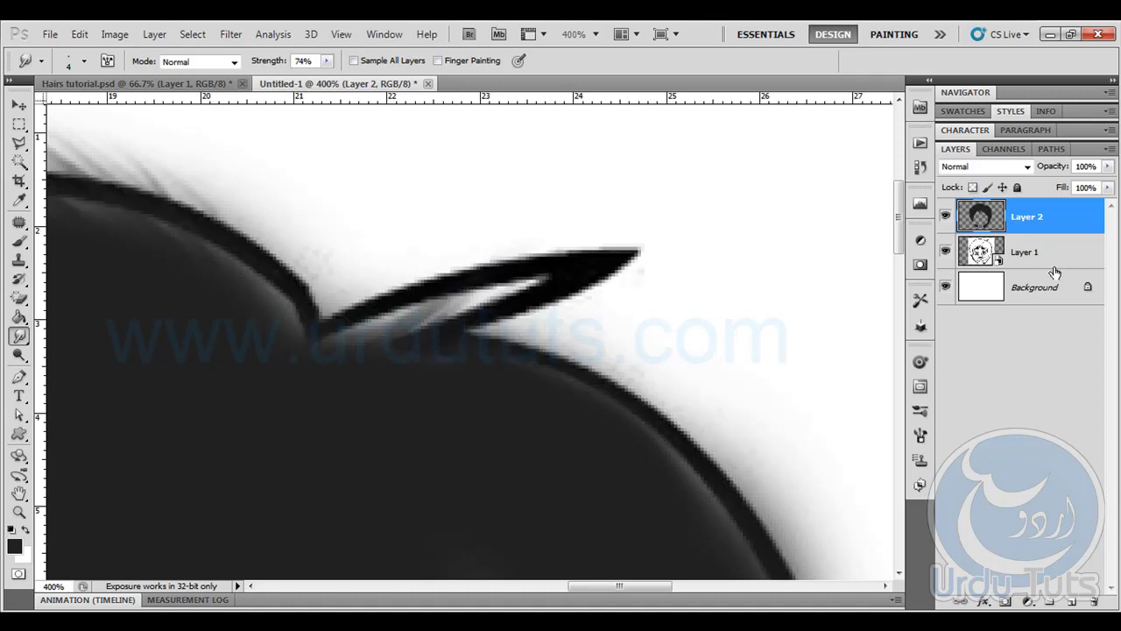
click(945, 251)
drag(361, 349, 555, 275)
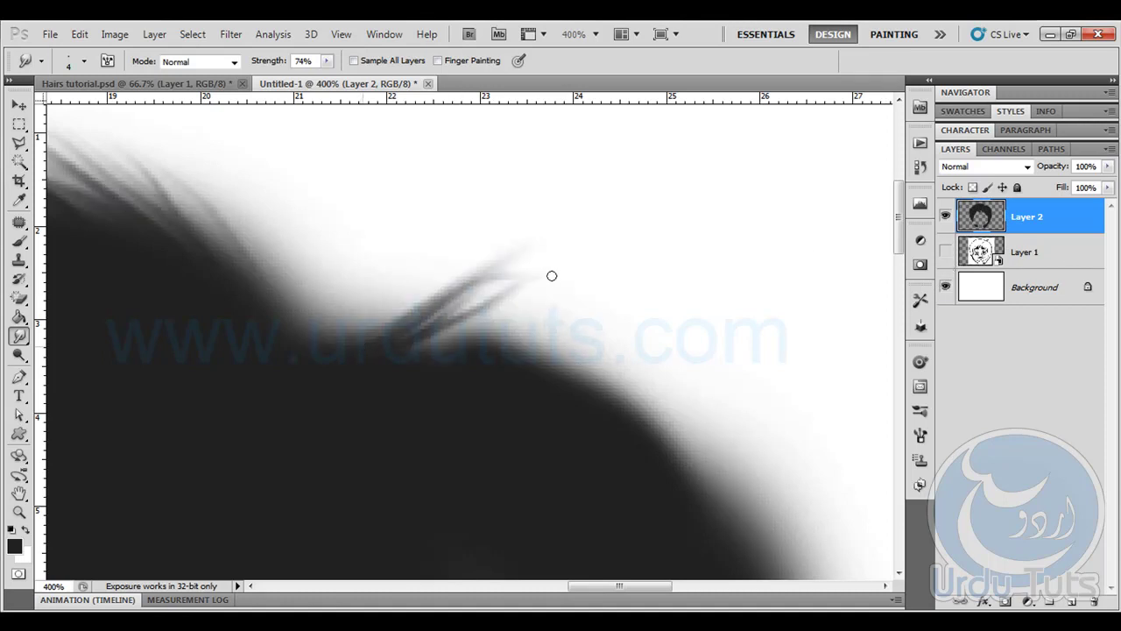
mouse_move(411, 317)
mouse_down()
mouse_move(598, 237)
mouse_move(561, 252)
mouse_move(636, 239)
mouse_up()
mouse_move(410, 326)
mouse_down()
mouse_move(652, 218)
mouse_move(610, 202)
mouse_up()
drag(385, 355, 739, 182)
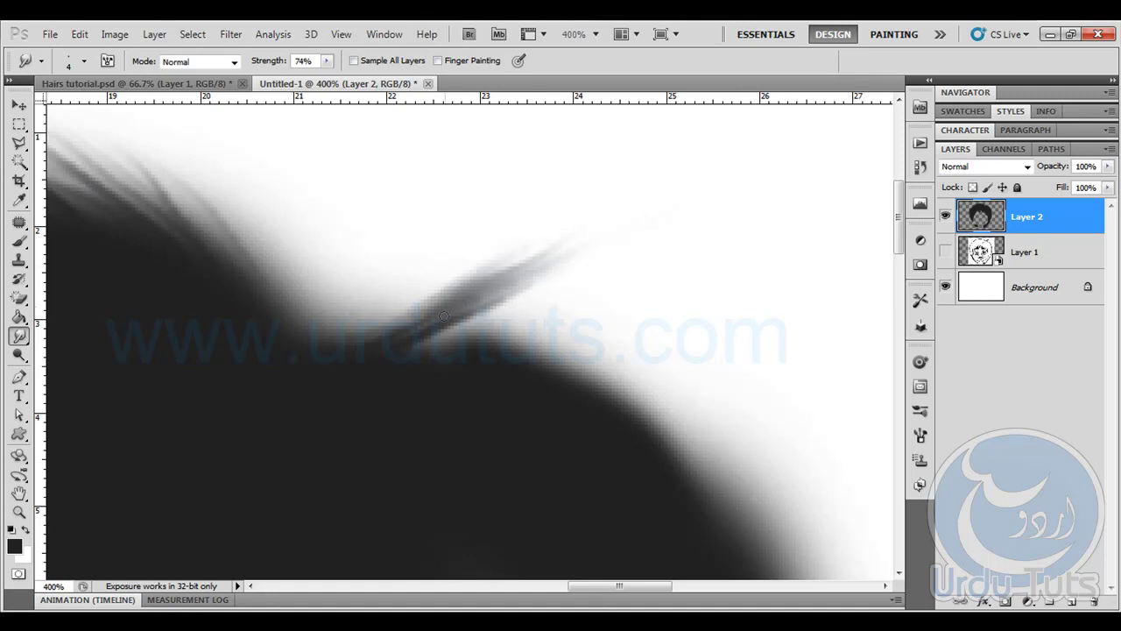
Fan the parting tuft out with separate steep and shallow strands, reducing the smudge brush to 3 px
mouse_move(387, 340)
mouse_down()
mouse_move(481, 263)
mouse_move(496, 229)
mouse_up()
mouse_move(407, 336)
mouse_down()
mouse_move(629, 275)
mouse_move(713, 299)
mouse_up()
key(bracketleft)
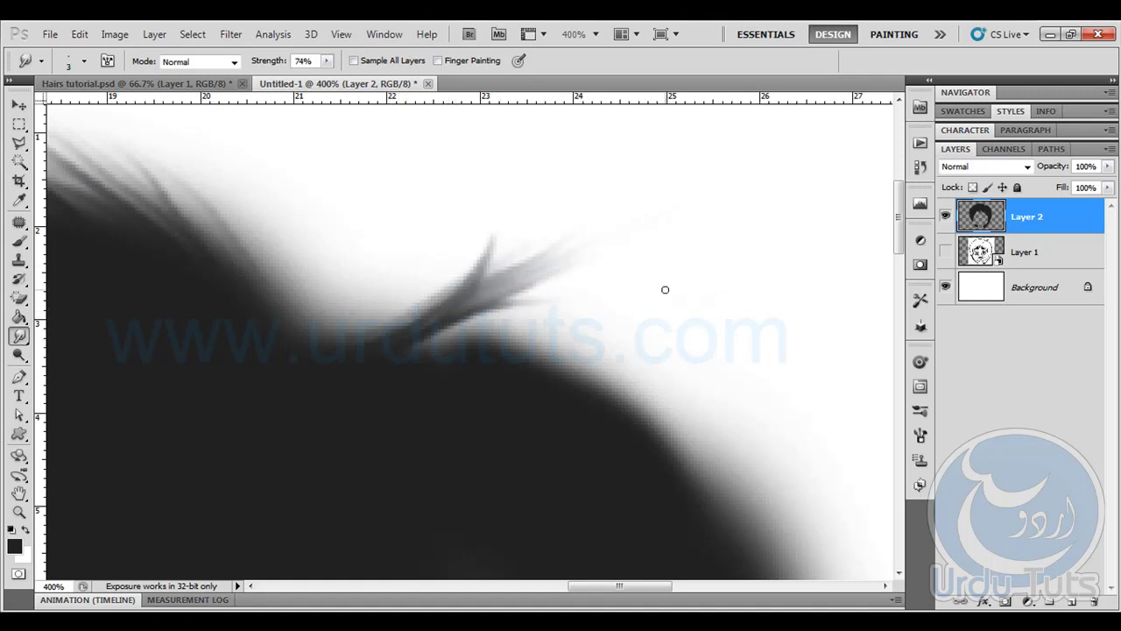
mouse_move(386, 343)
mouse_down()
mouse_move(445, 267)
mouse_move(453, 235)
mouse_up()
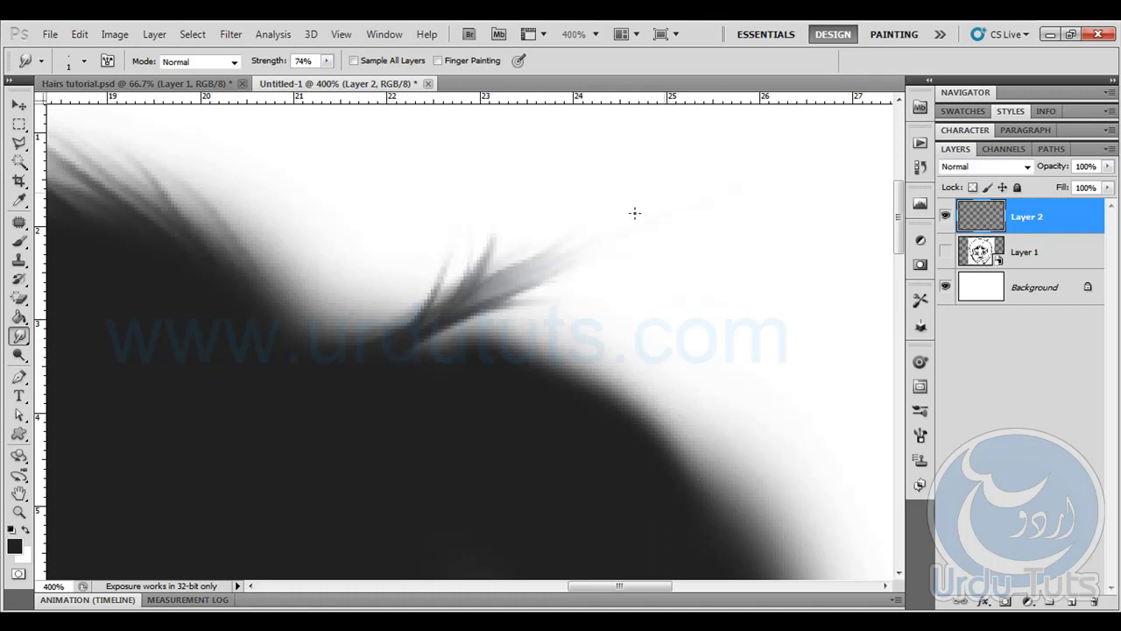
drag(423, 341, 564, 300)
drag(416, 334, 600, 264)
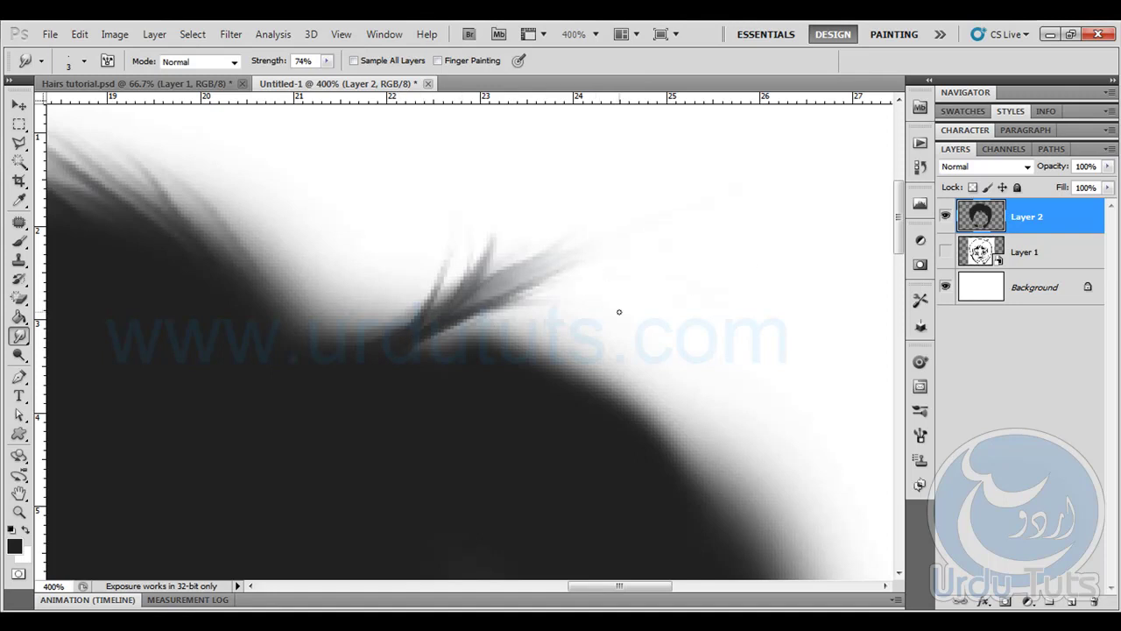
Smudge soft strands downward along the image-right outer edge of the hair, from the crown to the side
drag(518, 396, 508, 305)
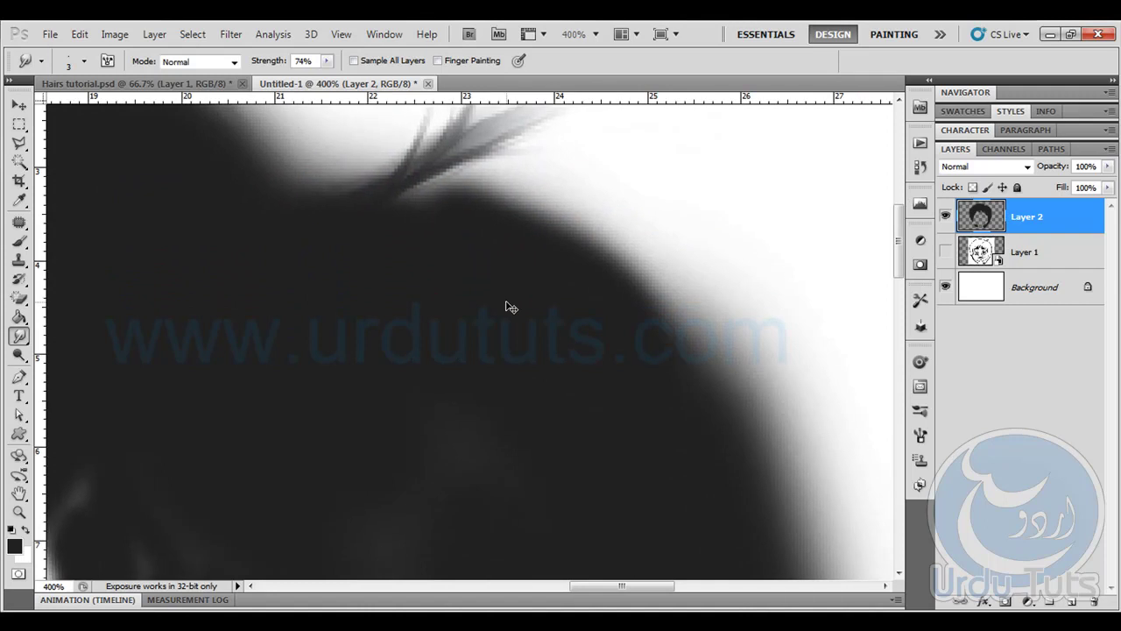
key(ctrl+minus)
scroll(505, 306, down, 2)
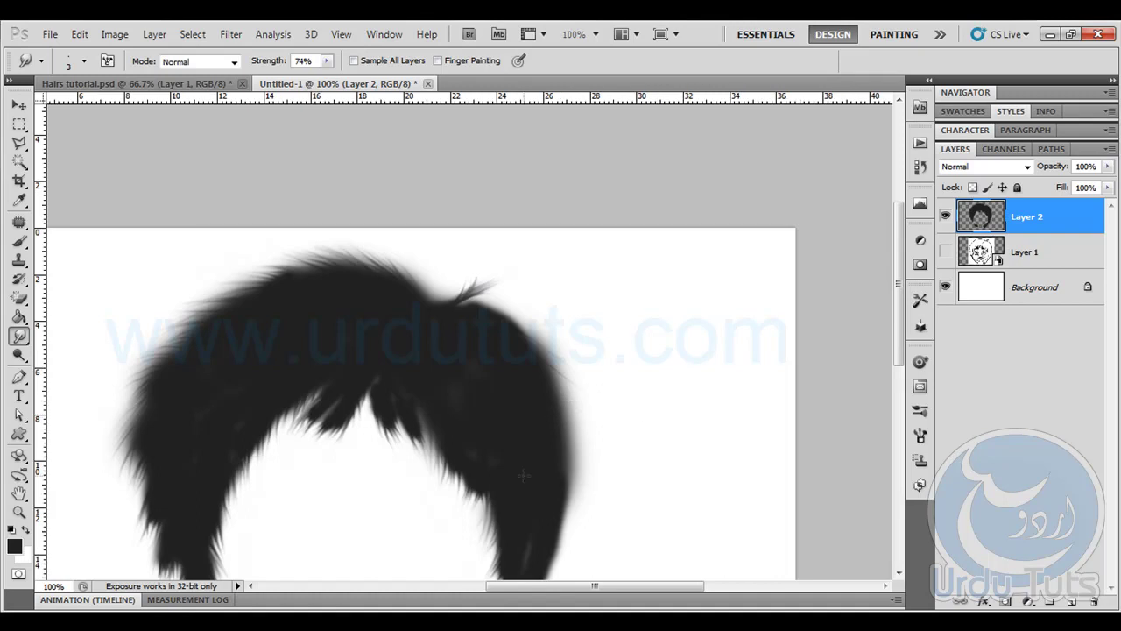
drag(308, 296, 408, 237)
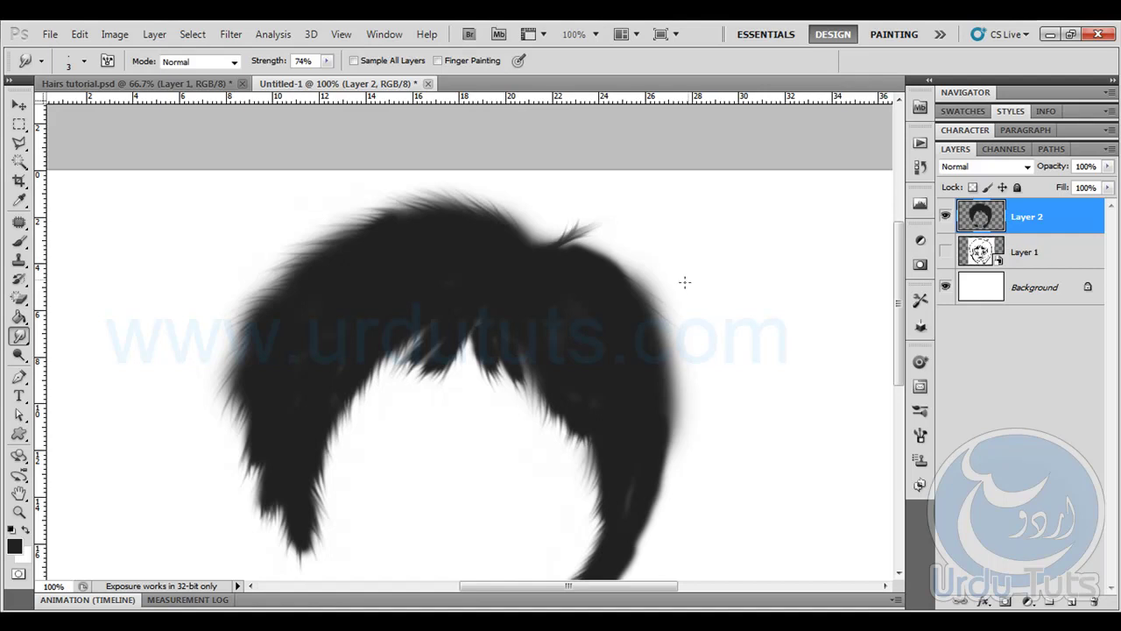
drag(633, 413, 508, 368)
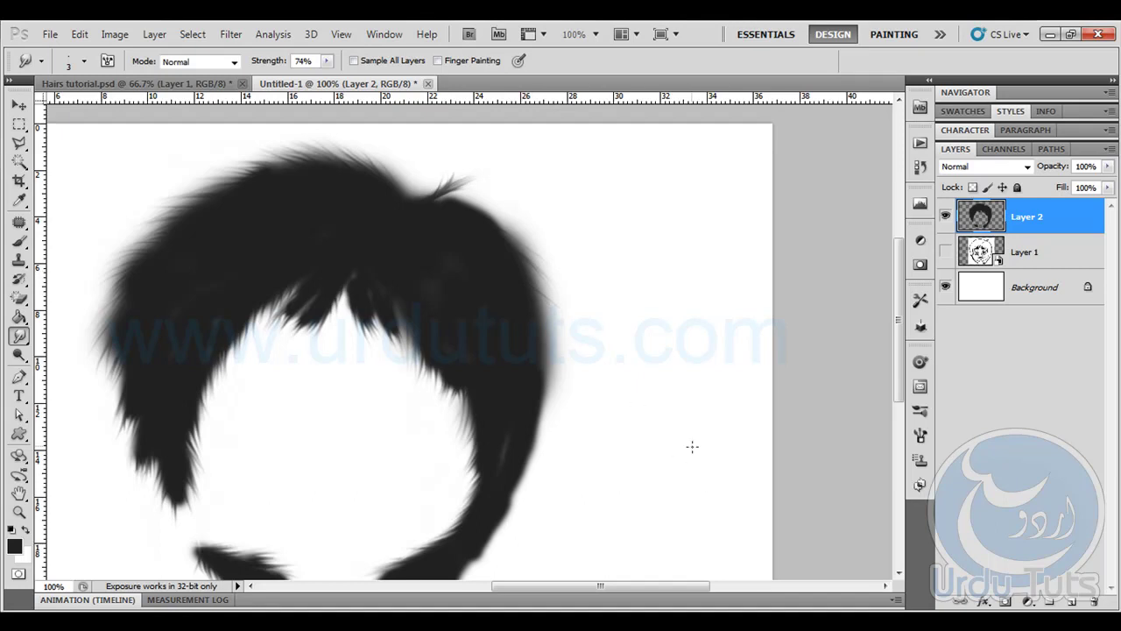
drag(450, 353, 417, 313)
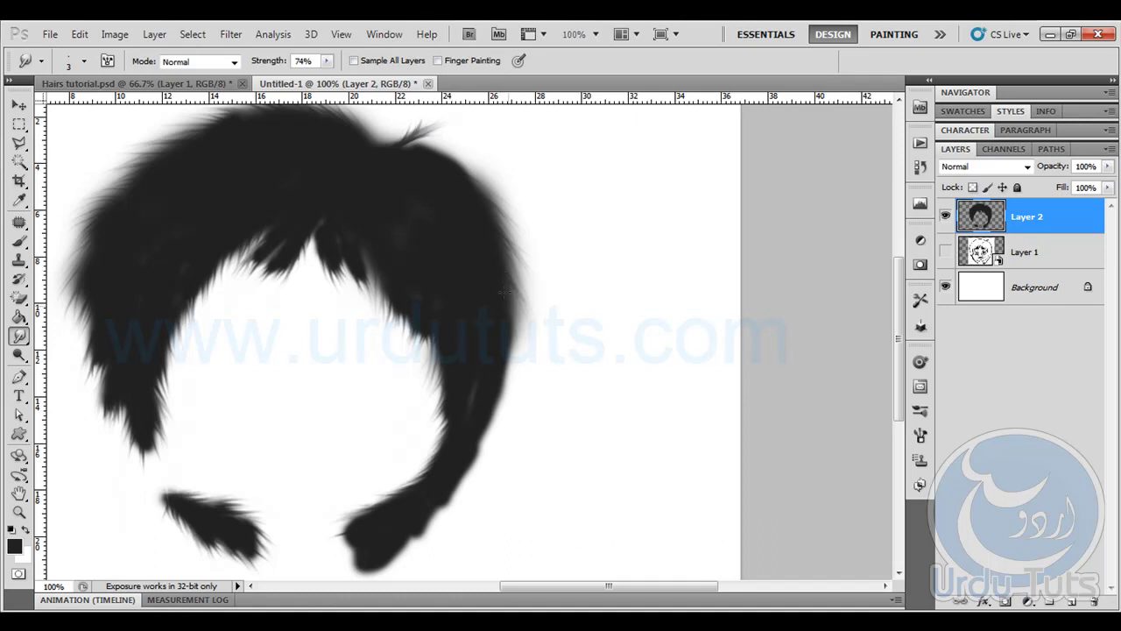
drag(487, 362, 517, 283)
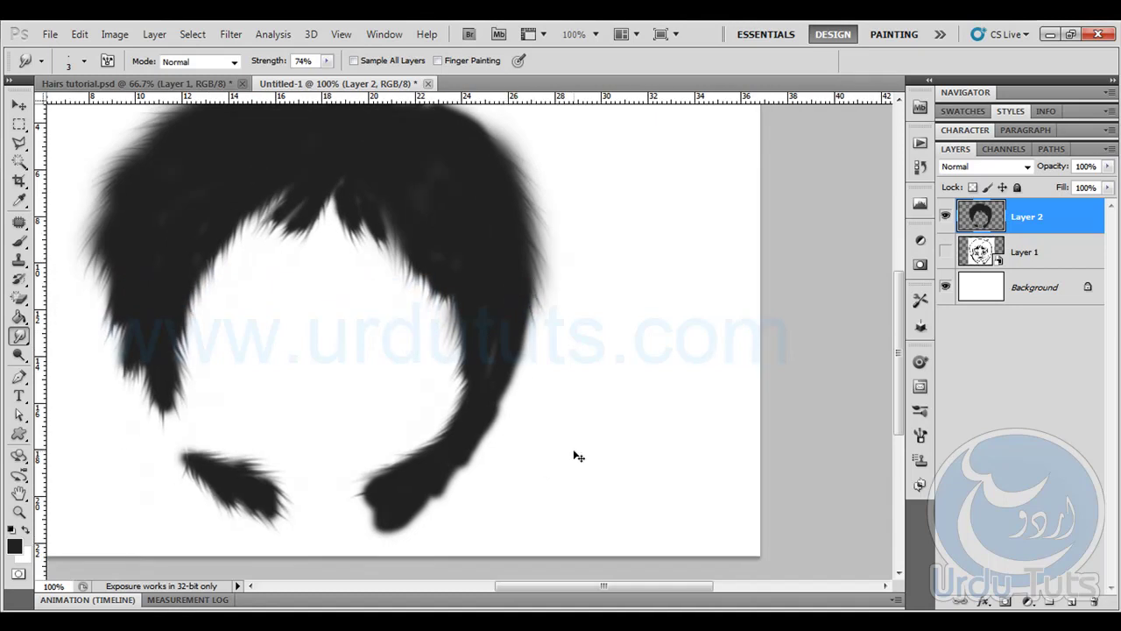
Pull short downward strands from the image-right outer edge where the side hair starts narrowing
key(ctrl+plus)
key(ctrl+plus)
mouse_move(580, 453)
mouse_down()
mouse_move(471, 538)
mouse_move(468, 587)
mouse_up()
drag(538, 362, 558, 413)
drag(540, 338, 565, 401)
mouse_move(537, 367)
mouse_down()
mouse_move(554, 440)
mouse_move(545, 462)
mouse_move(563, 420)
mouse_move(545, 437)
mouse_move(506, 301)
mouse_up()
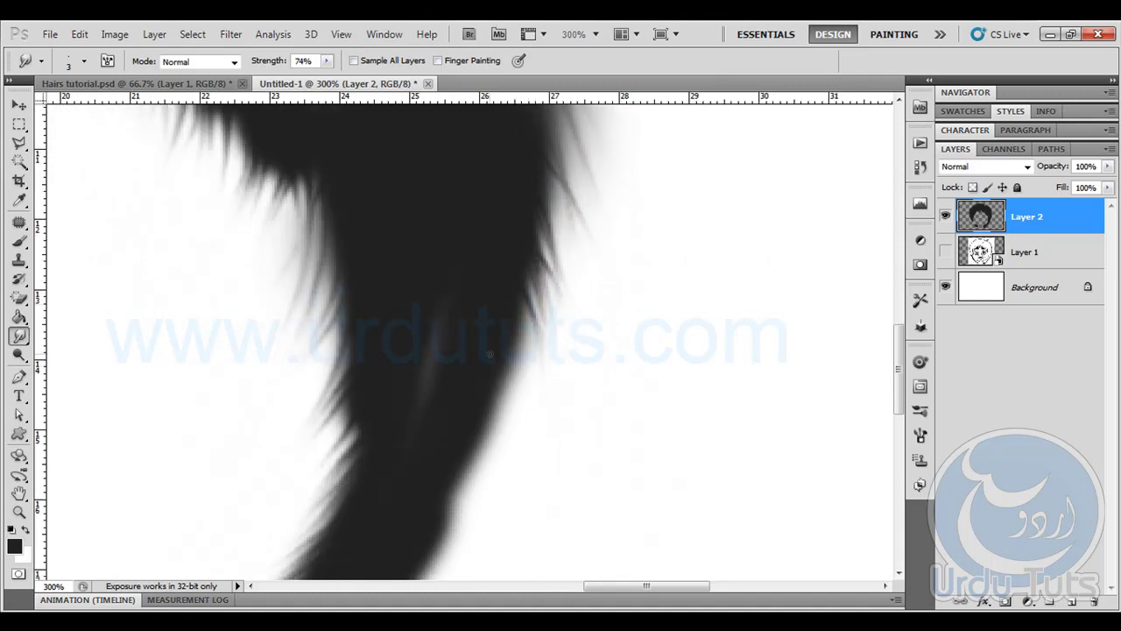
Continue the downward strands along the outer edge of the narrowing image-right side lock
drag(508, 348, 519, 406)
drag(517, 324, 540, 377)
drag(520, 305, 539, 385)
mouse_move(506, 343)
mouse_down()
mouse_move(524, 417)
mouse_move(543, 424)
mouse_move(512, 432)
mouse_move(523, 297)
mouse_up()
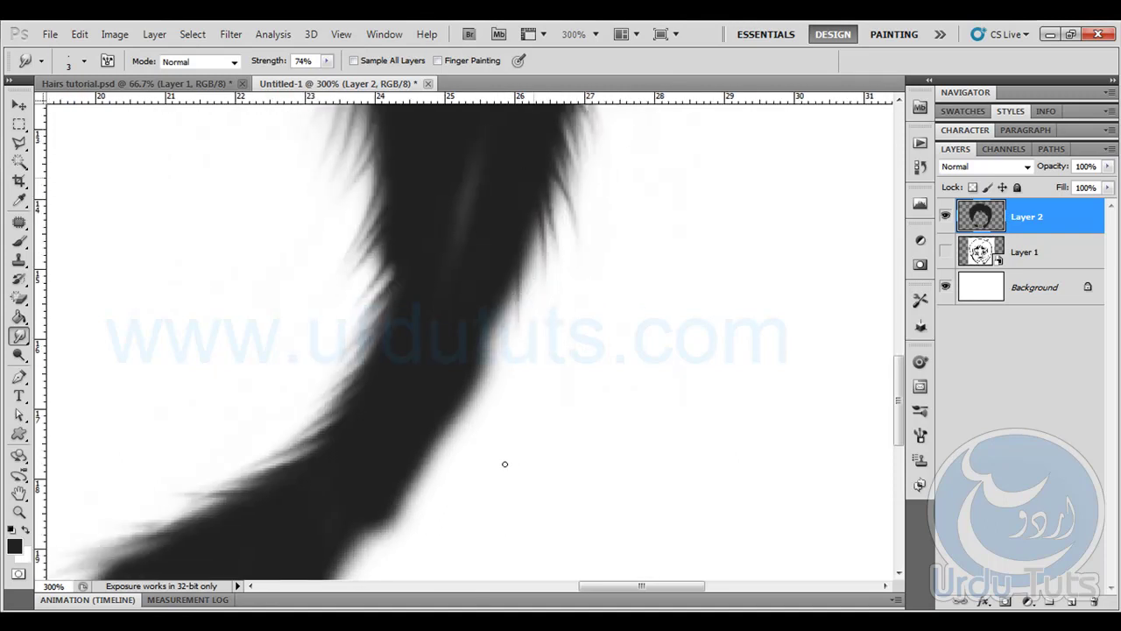
mouse_move(543, 202)
mouse_down()
mouse_move(553, 274)
mouse_move(524, 338)
mouse_up()
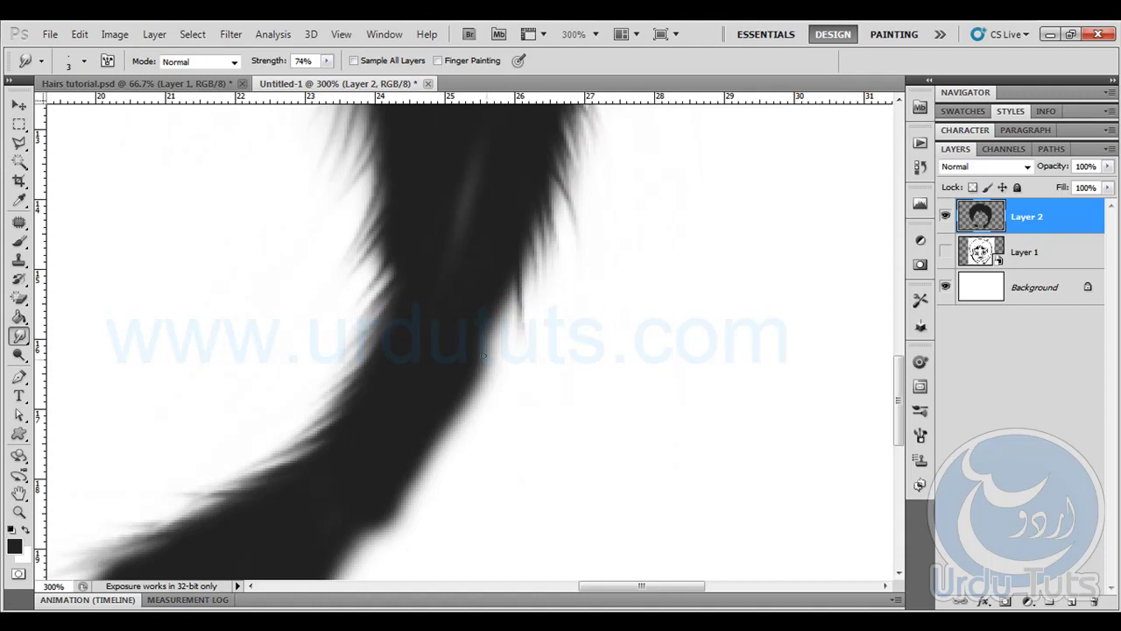
drag(536, 231, 538, 306)
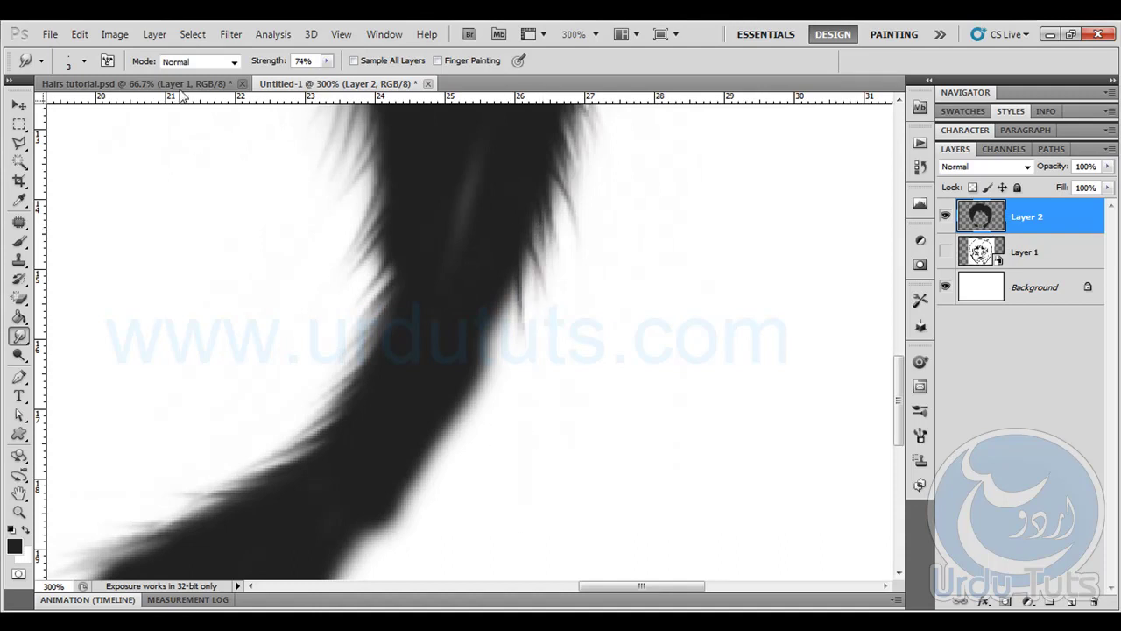
Set the smudge strength to 80% and pull longer strands downward from the outer bend of the image-right lock
drag(252, 62, 255, 62)
drag(520, 246, 529, 328)
drag(506, 210, 530, 340)
drag(489, 283, 512, 367)
drag(486, 232, 496, 503)
drag(488, 273, 531, 553)
key(space)
drag(512, 424, 596, 345)
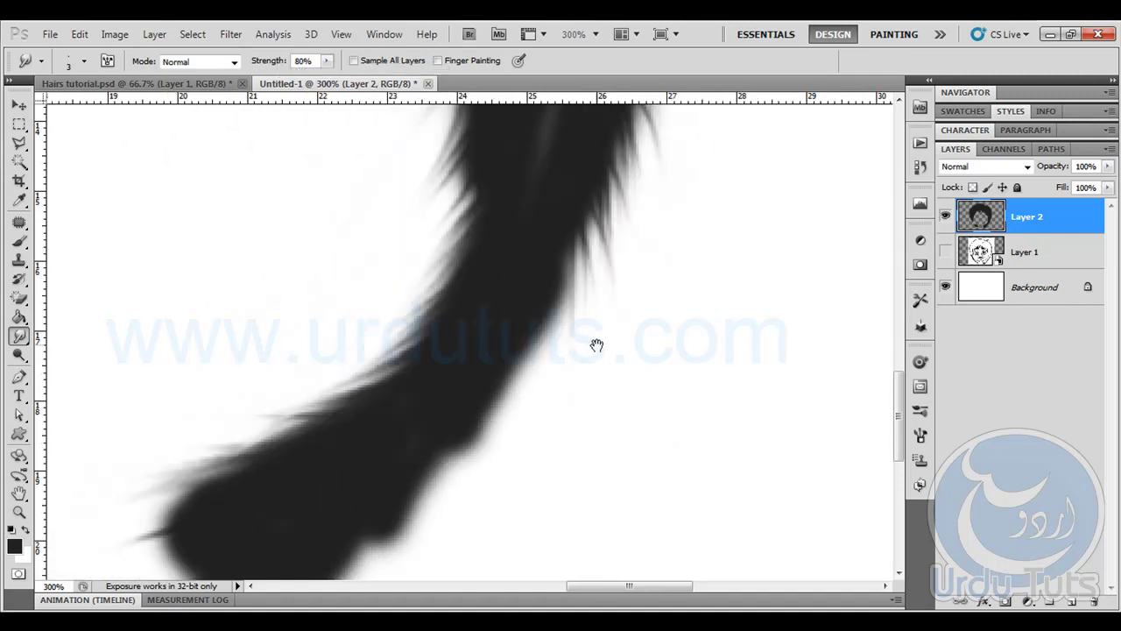
Smudge strands downward along the outer edge of the image-right lock, from its bend toward the lower end
drag(565, 258, 559, 366)
drag(528, 316, 543, 394)
drag(574, 260, 560, 368)
drag(546, 309, 524, 534)
drag(555, 248, 492, 481)
drag(534, 280, 505, 487)
mouse_move(547, 326)
mouse_down()
mouse_move(545, 420)
mouse_move(536, 412)
mouse_move(530, 422)
mouse_up()
drag(502, 334, 498, 462)
drag(531, 350, 526, 443)
Continue the downward strands along the lower outer edge of the image-right lock, covering the soft bumps before its tip
drag(476, 482, 586, 353)
drag(613, 194, 600, 382)
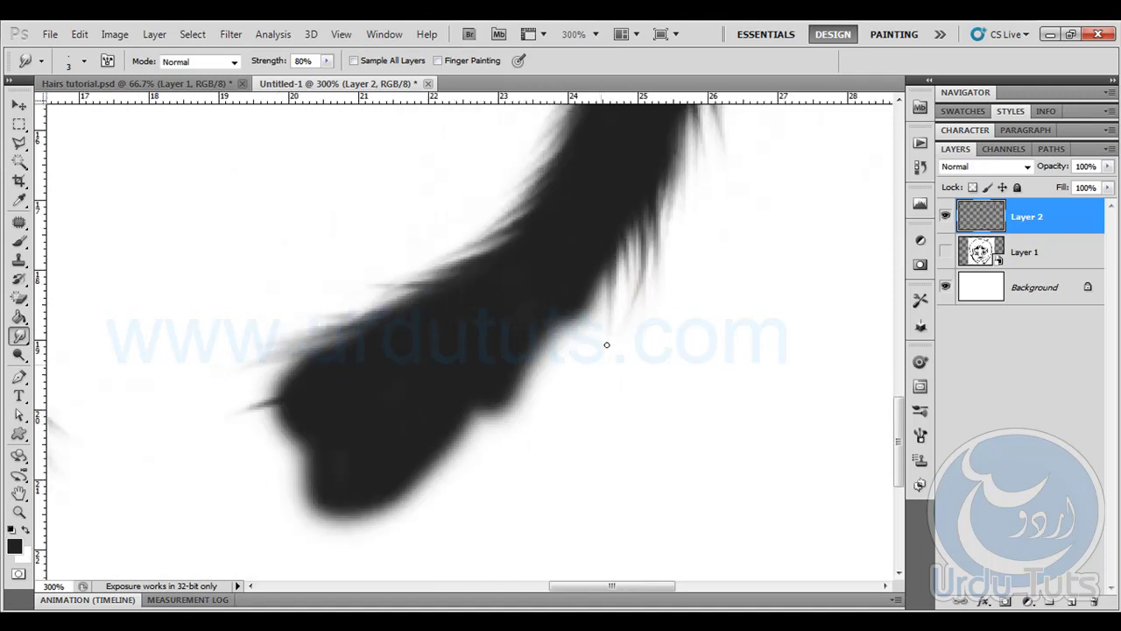
drag(605, 266, 584, 376)
mouse_move(588, 298)
mouse_down()
mouse_move(571, 378)
mouse_move(555, 381)
mouse_up()
drag(578, 282, 543, 434)
drag(553, 317, 535, 396)
mouse_move(538, 336)
mouse_down()
mouse_move(526, 415)
mouse_move(501, 440)
mouse_up()
drag(508, 396, 487, 457)
Pull thin strands down and inward from the rounded underside of the image-right lock's tip
drag(496, 366, 480, 470)
drag(453, 431, 429, 510)
mouse_move(488, 406)
mouse_down()
mouse_move(462, 478)
mouse_move(471, 464)
mouse_move(422, 515)
mouse_up()
mouse_move(433, 466)
mouse_down()
mouse_move(404, 525)
mouse_move(352, 555)
mouse_up()
mouse_move(396, 490)
mouse_down()
mouse_move(351, 557)
mouse_move(299, 550)
mouse_up()
drag(354, 496, 293, 551)
drag(335, 449, 281, 536)
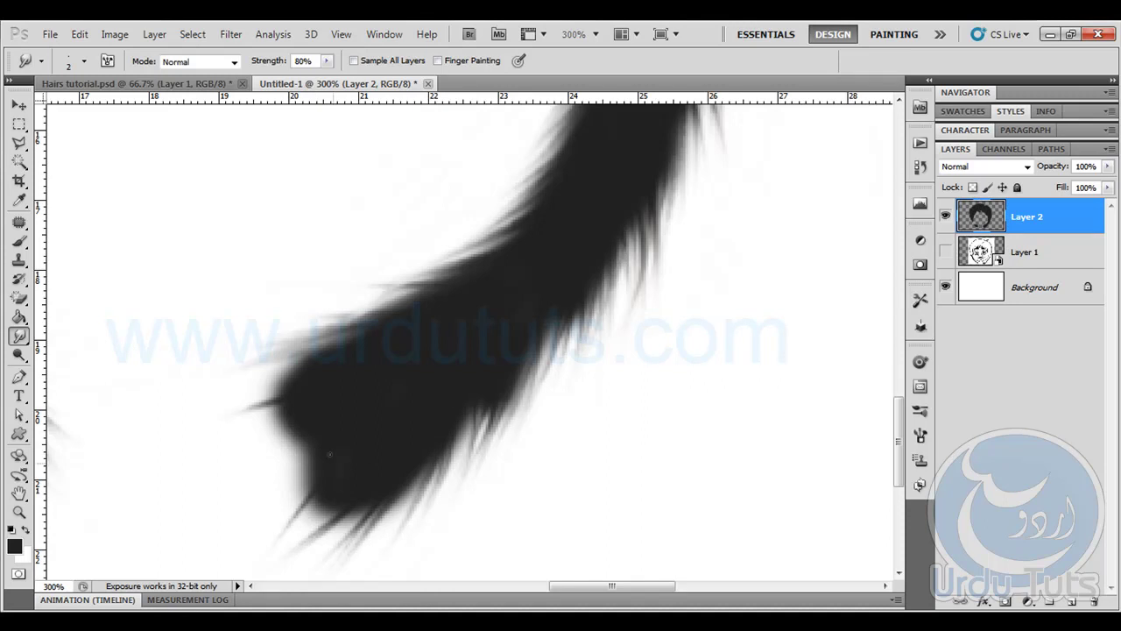
Enlarge the smudge brush to 6 px and pull strands out of the notch at the image-right lock's tip
key(bracketright)
drag(319, 429, 266, 508)
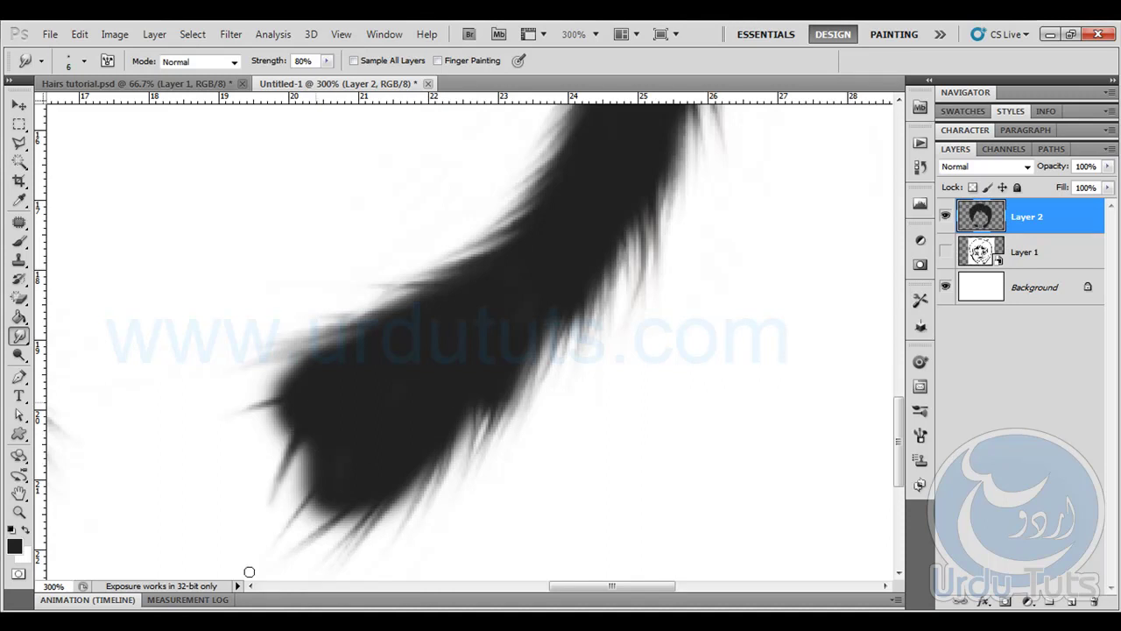
mouse_move(309, 383)
mouse_down()
mouse_move(269, 523)
mouse_move(251, 515)
mouse_up()
drag(306, 408, 230, 485)
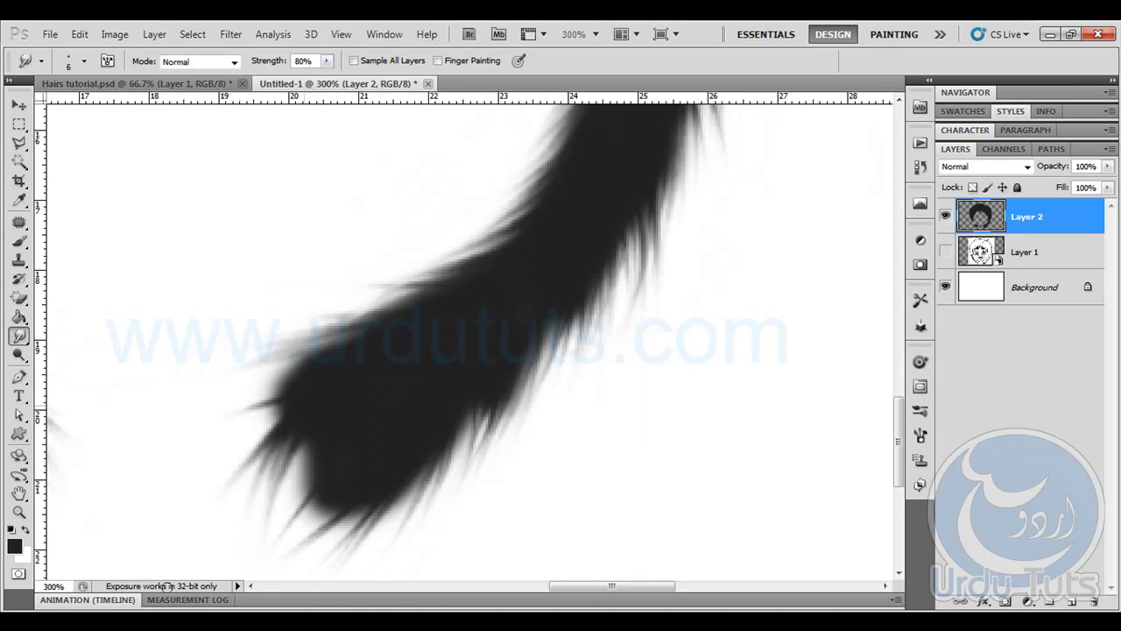
drag(297, 385, 224, 458)
drag(317, 436, 227, 529)
drag(315, 473, 257, 510)
Draw out longer, overlapping strands from the inner end of the image-right lock's tip
mouse_move(308, 452)
mouse_down()
mouse_move(248, 523)
mouse_move(204, 524)
mouse_up()
drag(282, 417, 194, 508)
drag(314, 451, 195, 542)
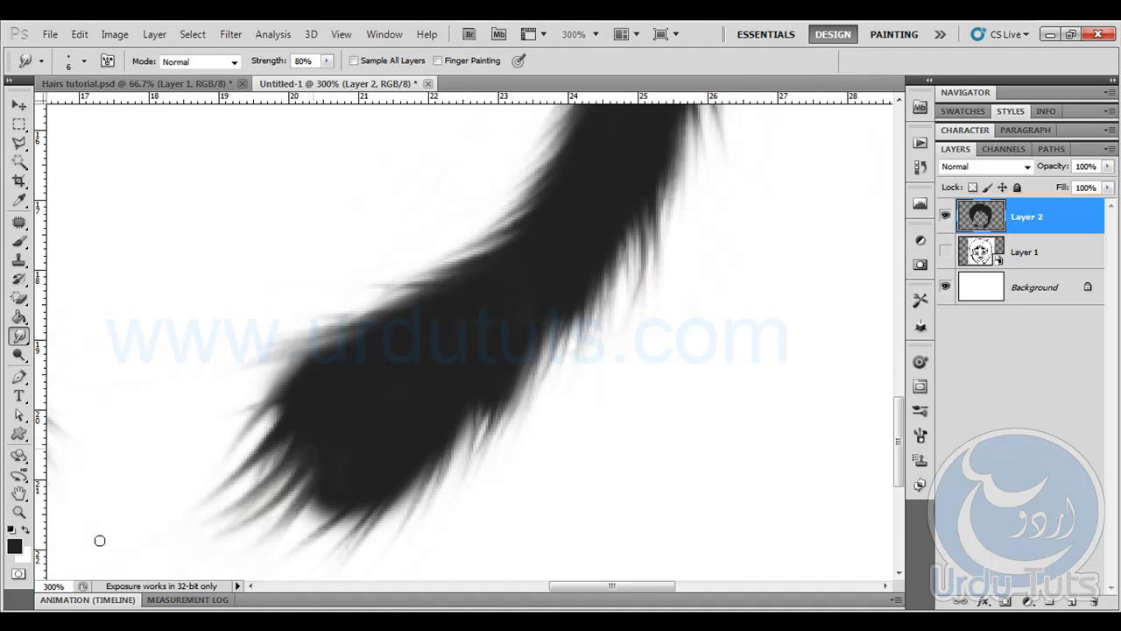
drag(347, 452, 155, 493)
drag(275, 444, 223, 515)
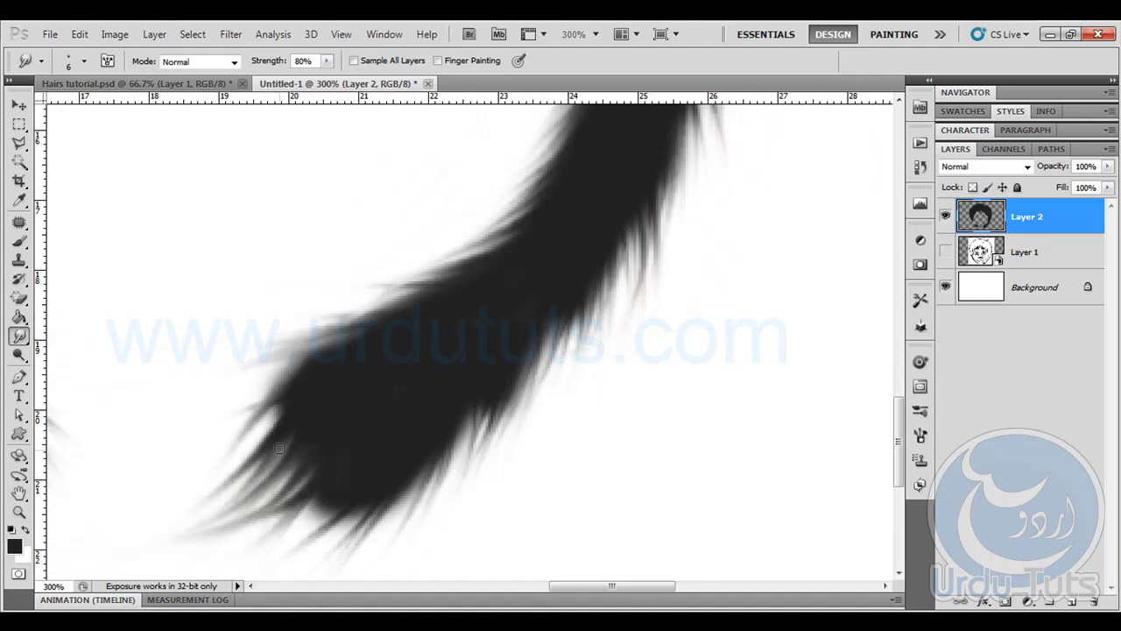
drag(278, 412, 202, 429)
drag(280, 411, 168, 491)
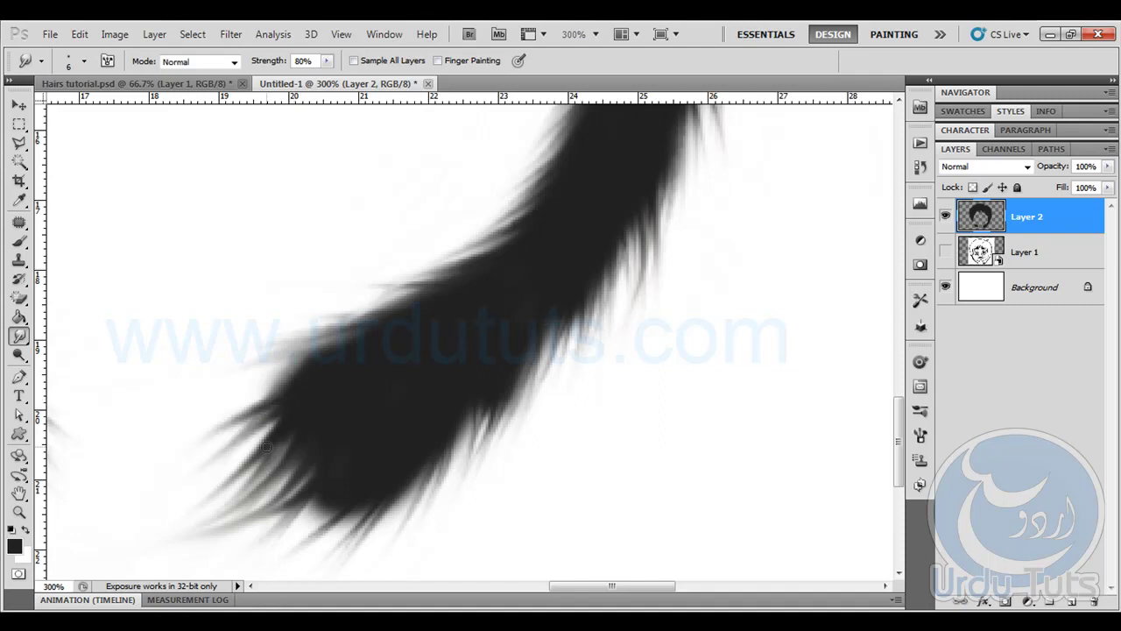
key(ctrl+minus)
key(ctrl+minus)
key(ctrl+minus)
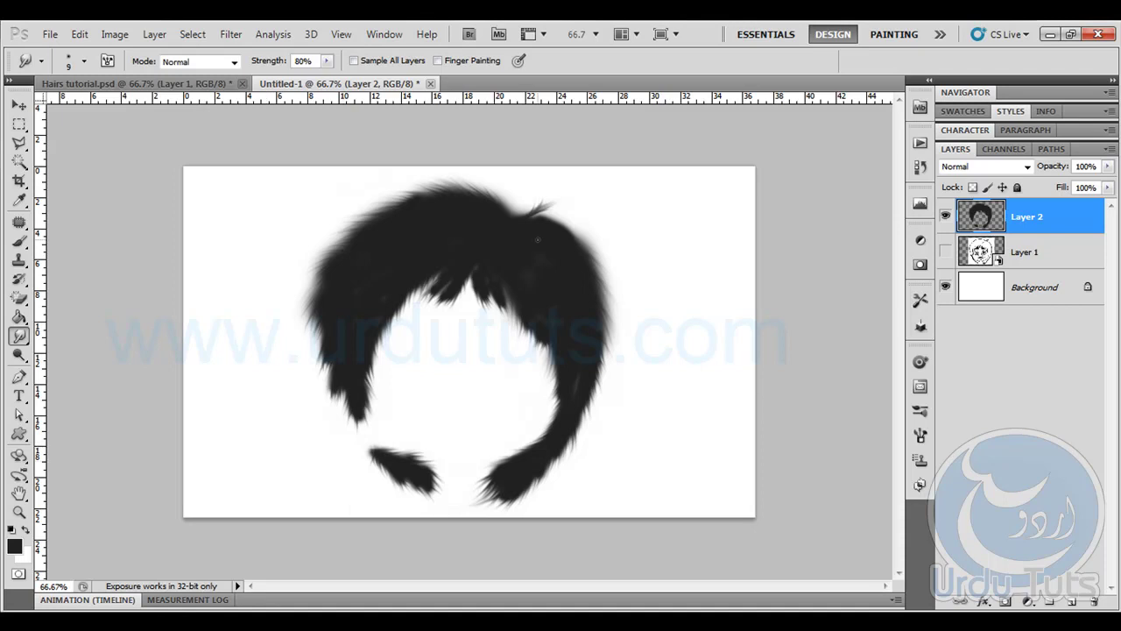
Smudge strands outward and down from the blurred upper outer edge on the image-right side, reducing the brush to 6 px
key(ctrl+plus)
key(ctrl+plus)
key(ctrl+plus)
drag(539, 240, 383, 184)
drag(377, 569, 355, 382)
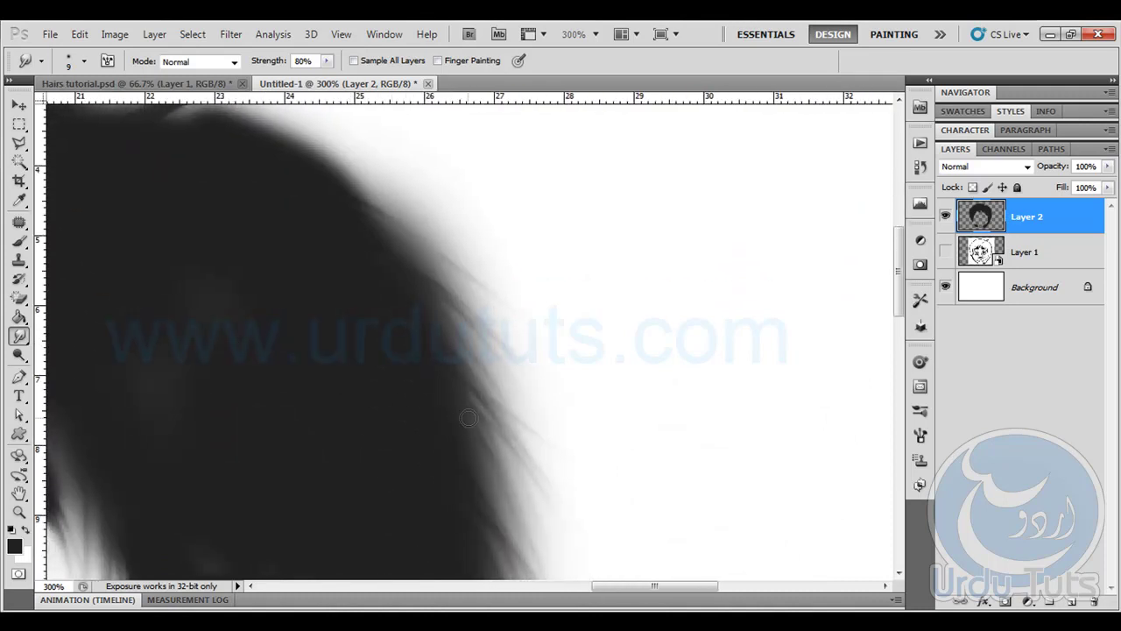
drag(370, 246, 561, 386)
drag(390, 225, 520, 465)
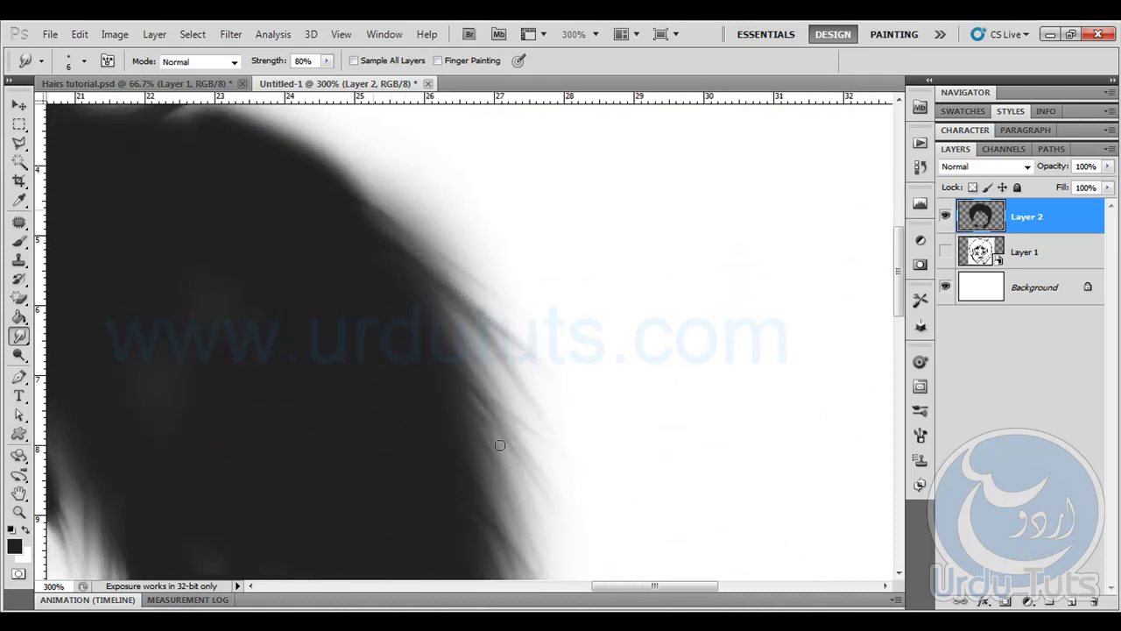
drag(425, 342, 543, 443)
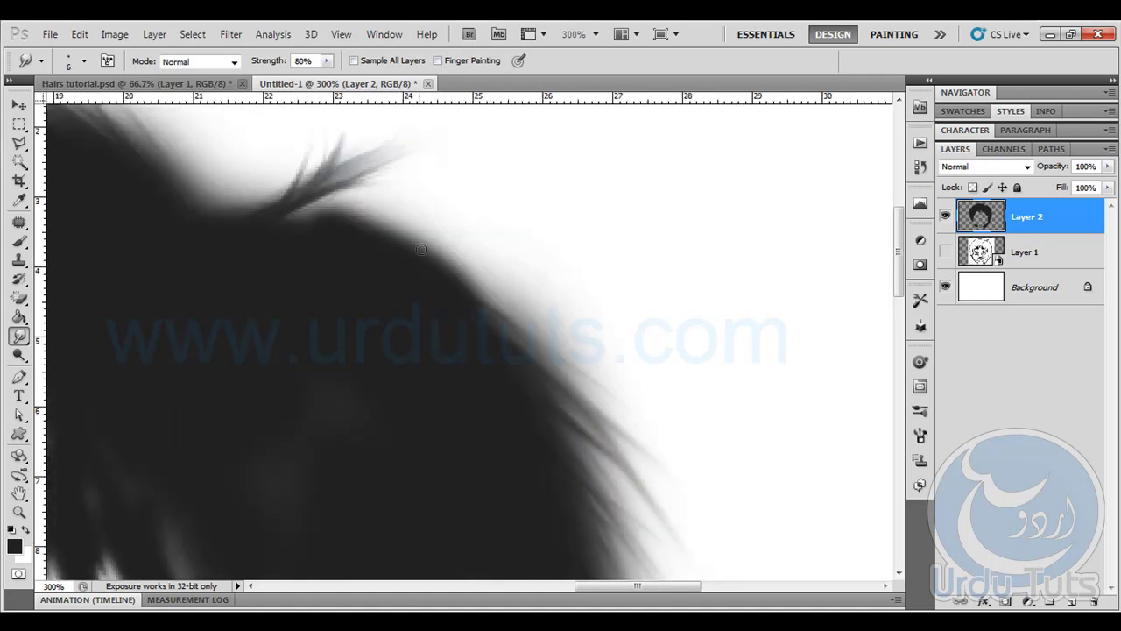
Pull long diagonal strands outward and down from the upper curve of the image-right side
drag(435, 279, 626, 397)
drag(436, 290, 600, 403)
drag(400, 243, 644, 379)
drag(443, 269, 617, 386)
Smudge strands outward from the image-right crown beside the flyaway tuft, and lengthen those on the curve below
drag(366, 244, 540, 292)
drag(420, 227, 490, 251)
drag(351, 214, 539, 288)
drag(363, 223, 525, 266)
drag(379, 249, 551, 267)
drag(421, 263, 561, 299)
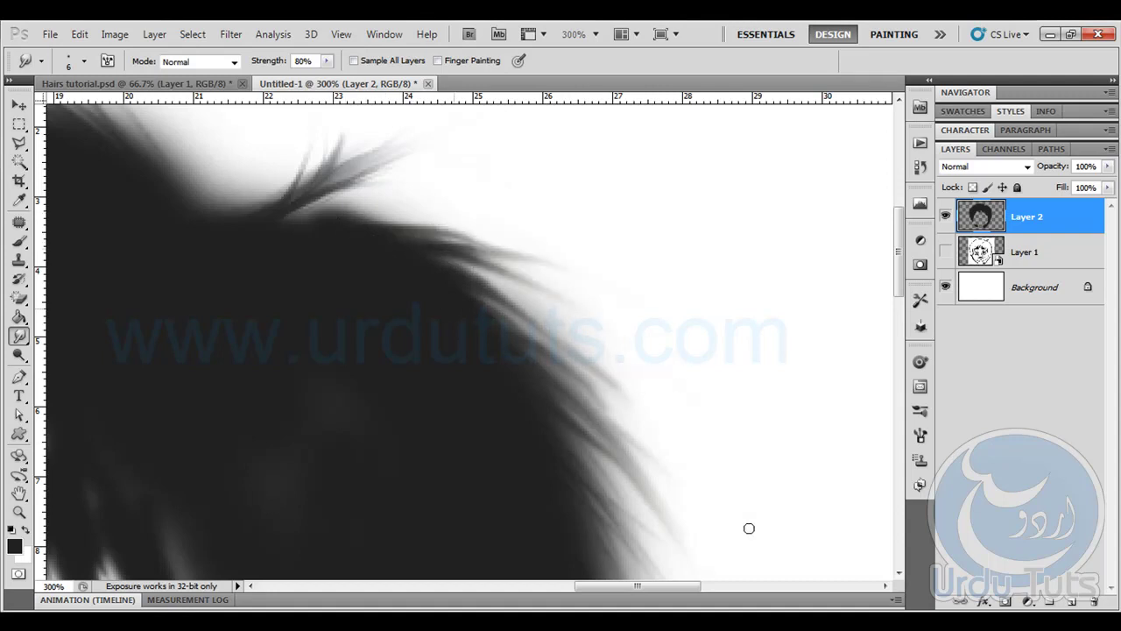
drag(457, 311, 648, 403)
drag(500, 375, 690, 505)
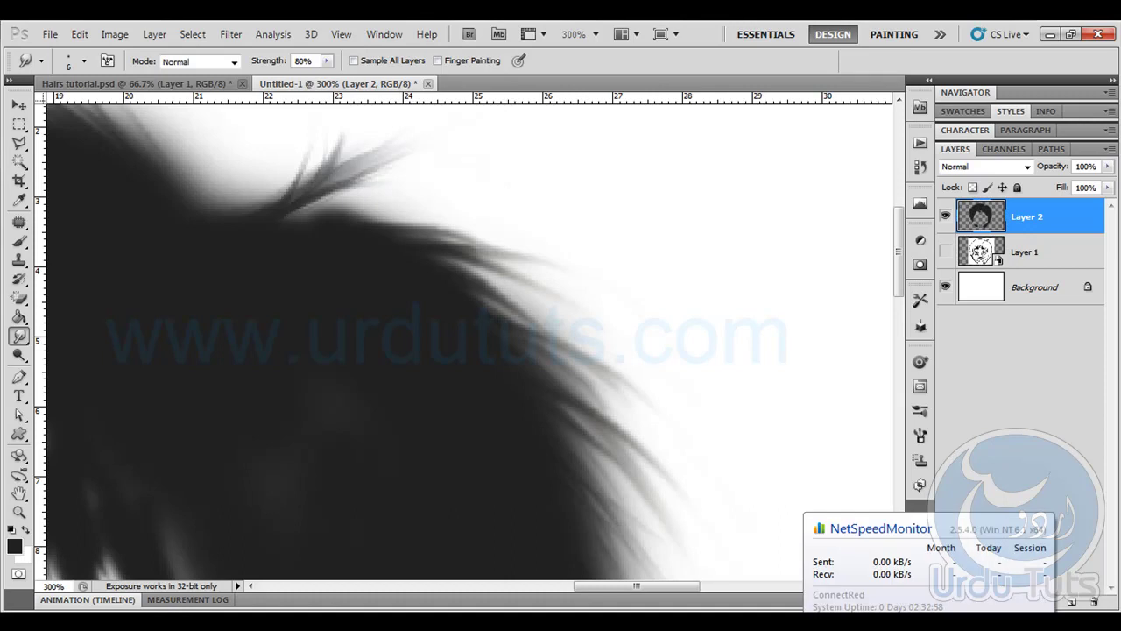
key(ctrl+minus)
key(ctrl+minus)
key(ctrl+minus)
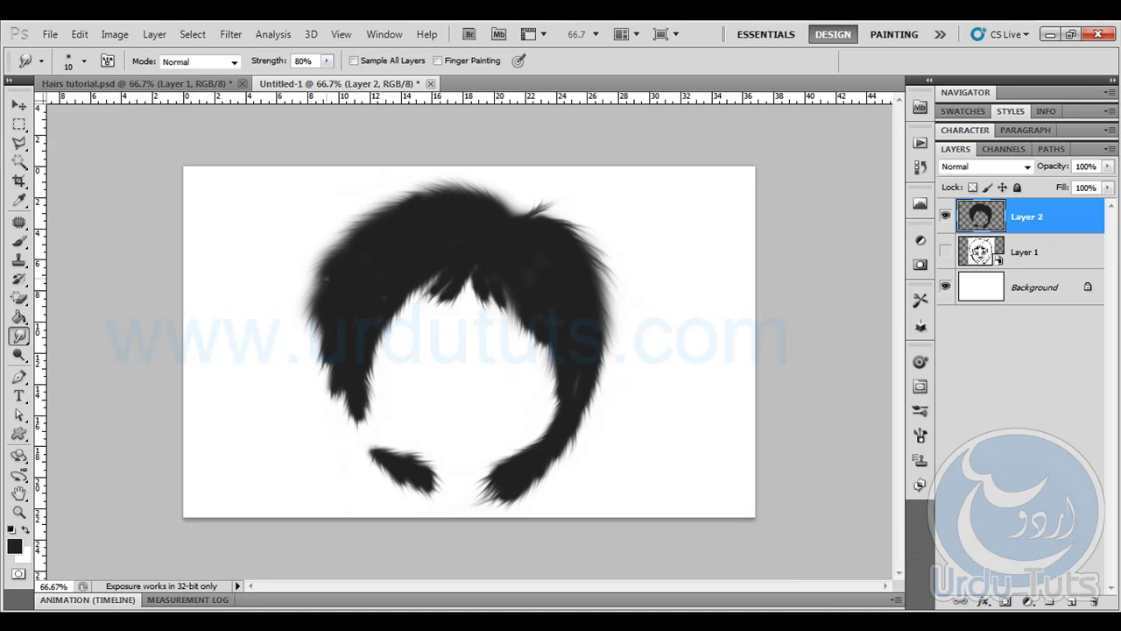
drag(326, 277, 296, 324)
key(ctrl+z)
mouse_move(326, 272)
mouse_down()
mouse_move(299, 287)
mouse_move(341, 298)
mouse_move(298, 313)
mouse_up()
mouse_move(323, 273)
mouse_down()
mouse_move(300, 302)
mouse_move(301, 338)
mouse_up()
drag(318, 269, 296, 337)
key(ctrl+alt+z)
key(ctrl+alt+z)
key(ctrl+alt+z)
key(ctrl+alt+z)
key(ctrl+alt+z)
Reduce the smudge brush to 5 px and pull a short strand down the image-left outer edge
key(bracketleft)
drag(323, 284, 304, 307)
Add a new layer above the hair, set the foreground colour to light grey d1d1d1, and activate the Brush tool
click(1071, 601)
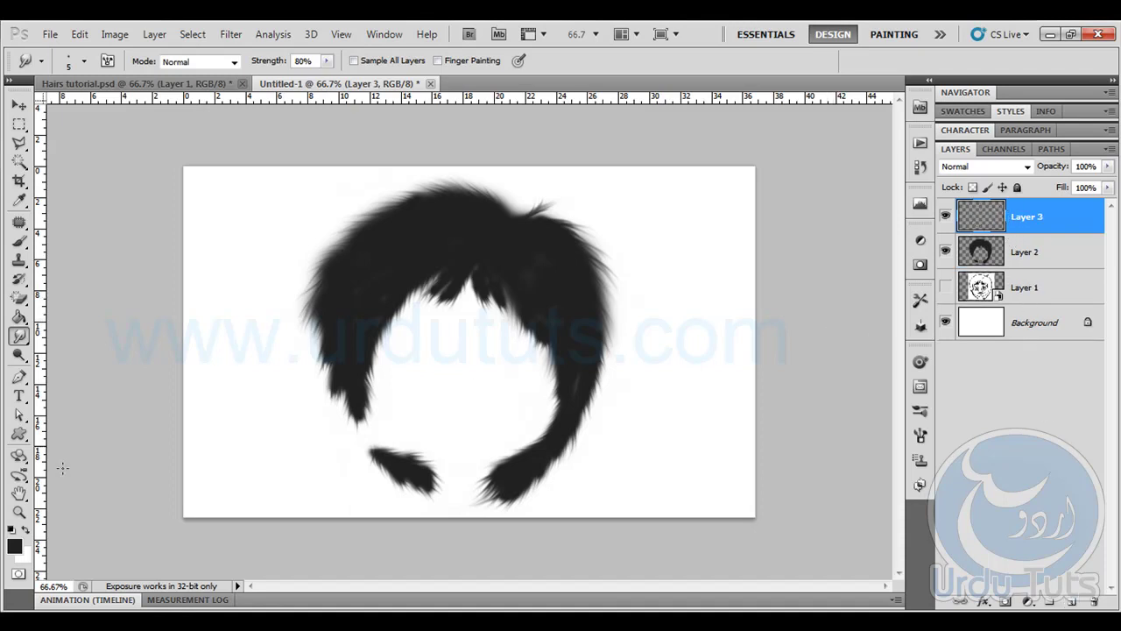
click(14, 546)
drag(589, 258, 560, 212)
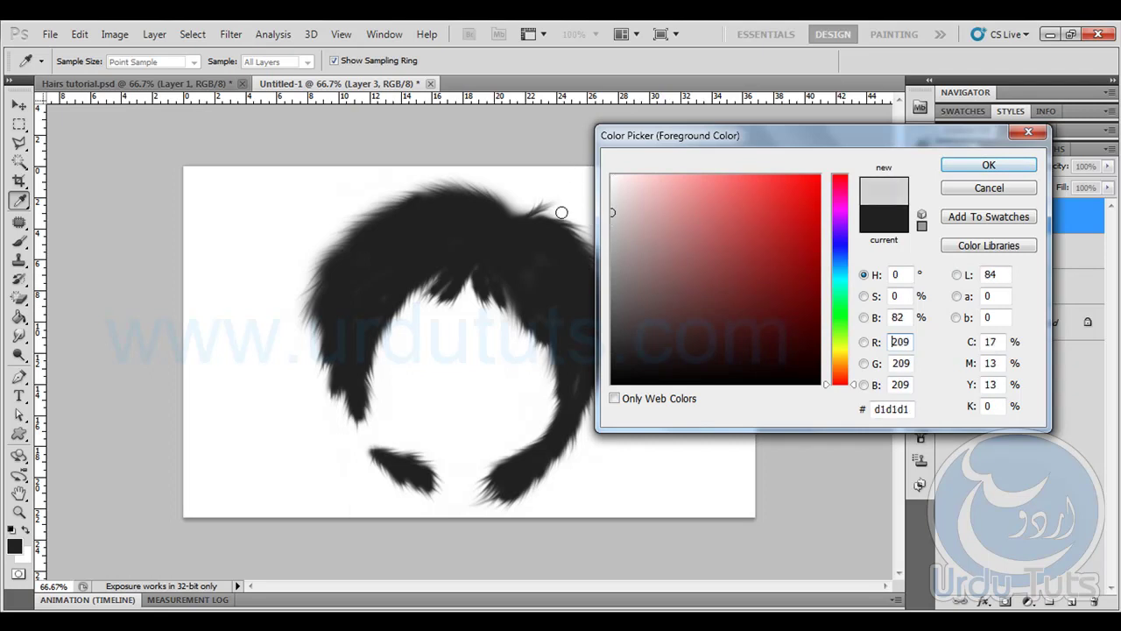
click(988, 165)
click(19, 239)
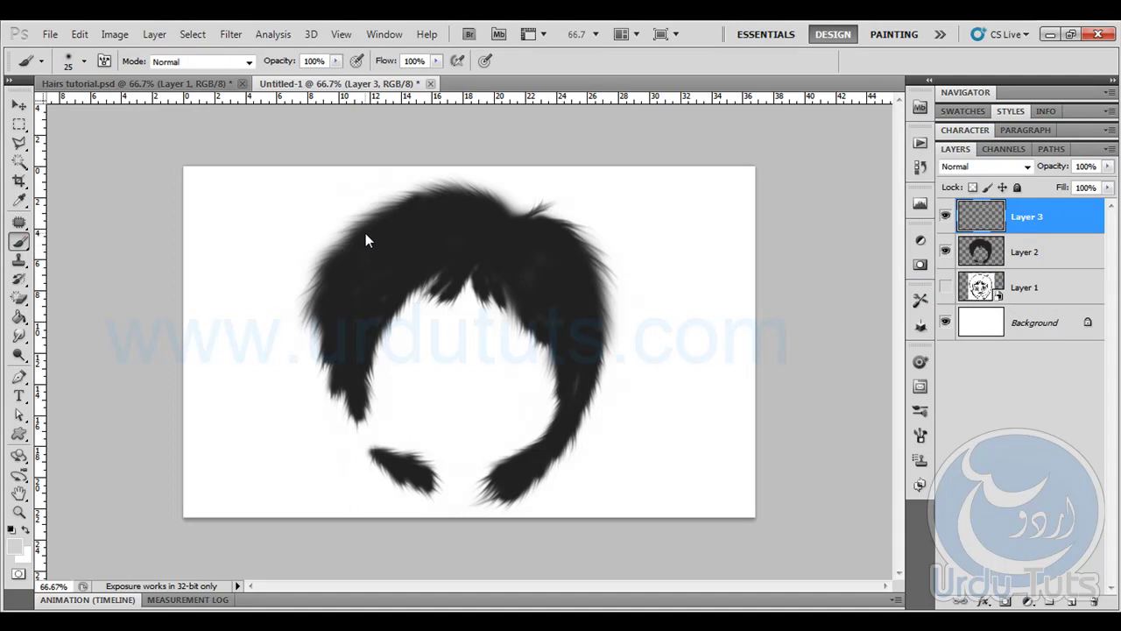
key(ctrl+plus)
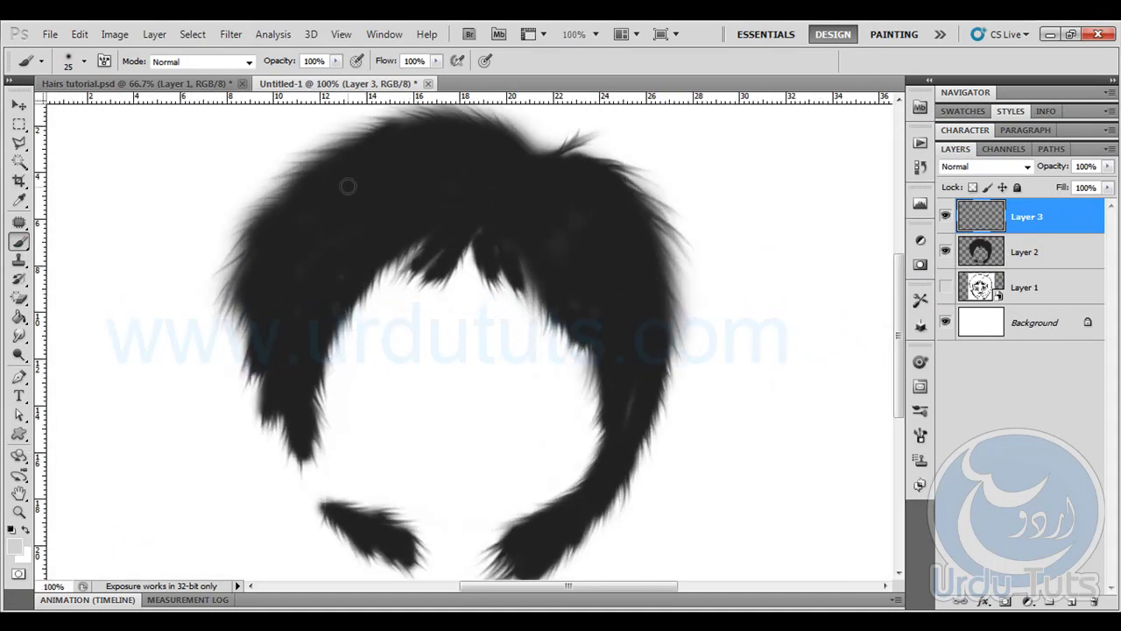
drag(397, 174, 364, 198)
key(ctrl+z)
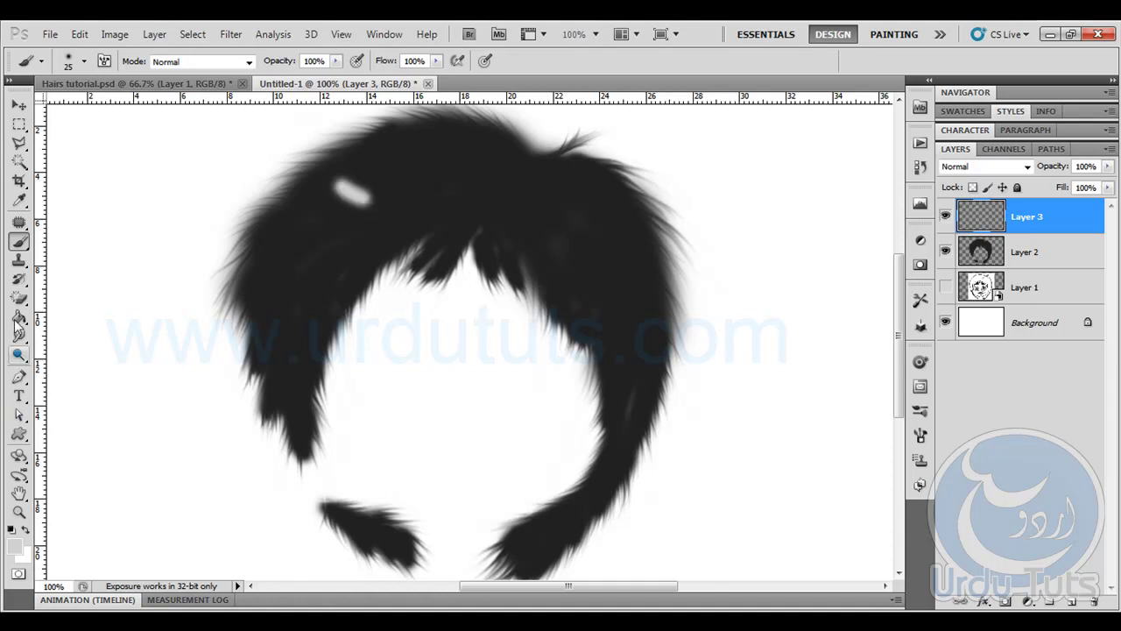
Set the Smudge tool's brush to Soft Round with a size of 58 px
drag(19, 335, 76, 363)
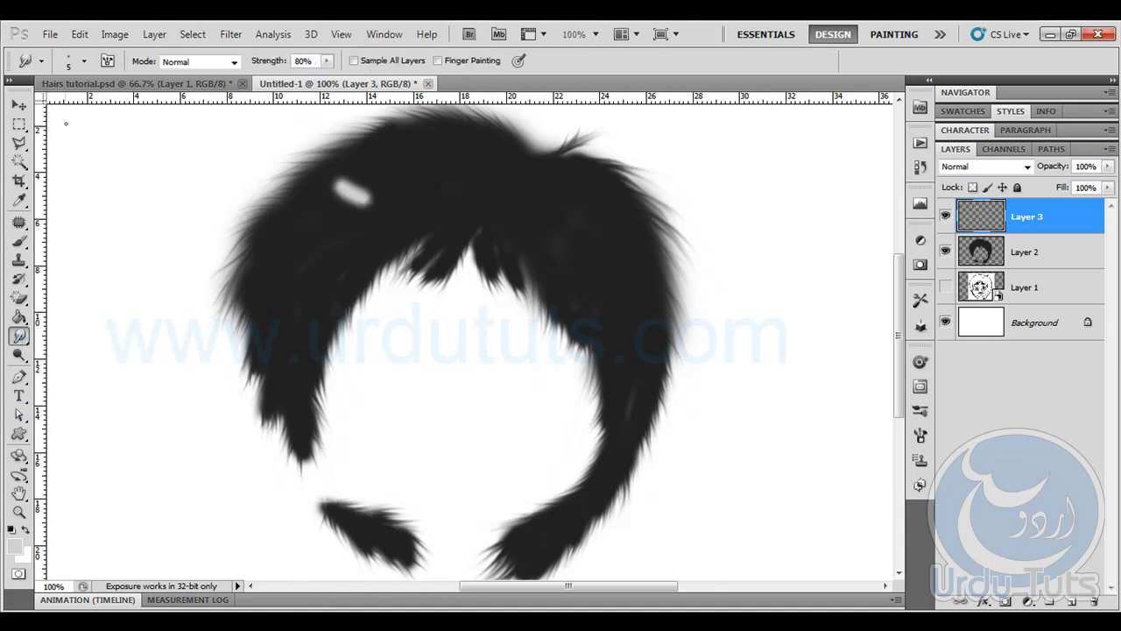
click(85, 61)
drag(28, 103, 72, 106)
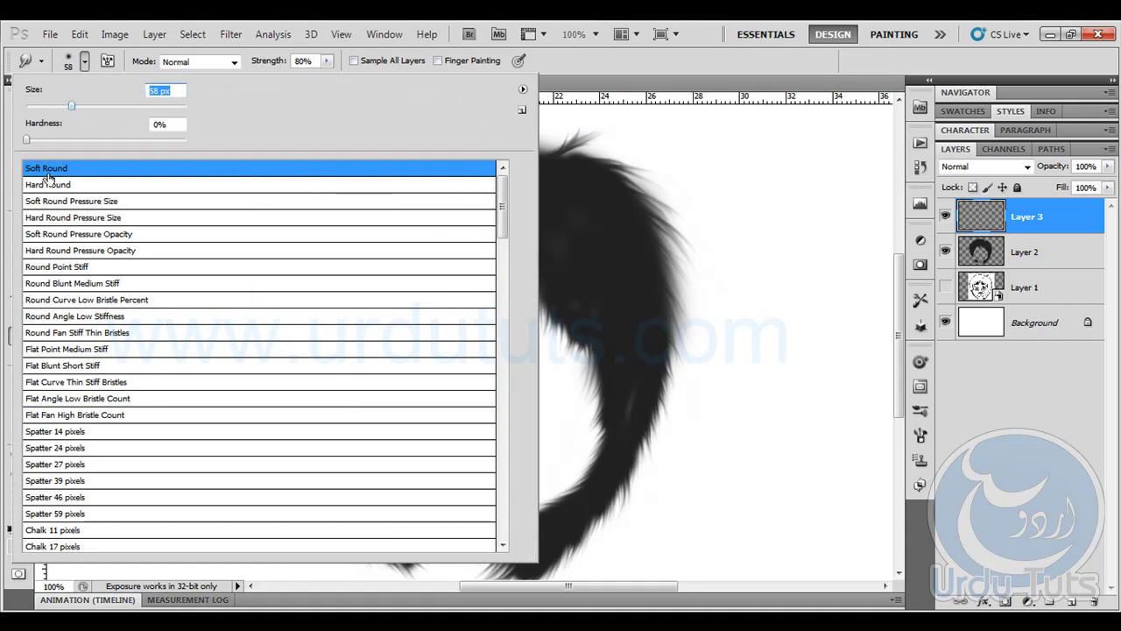
click(692, 65)
mouse_move(340, 186)
mouse_down()
mouse_move(325, 207)
mouse_move(419, 175)
mouse_up()
drag(419, 184, 495, 179)
mouse_move(375, 186)
mouse_down()
mouse_move(334, 231)
mouse_move(424, 201)
mouse_move(530, 200)
mouse_up()
mouse_move(398, 225)
mouse_down()
mouse_move(346, 212)
mouse_move(308, 228)
mouse_move(290, 213)
mouse_move(393, 204)
mouse_move(404, 219)
mouse_move(462, 206)
mouse_up()
key(ctrl+alt+z)
key(ctrl+alt+z)
key(ctrl+alt+z)
key(ctrl+alt+z)
key(ctrl+alt+z)
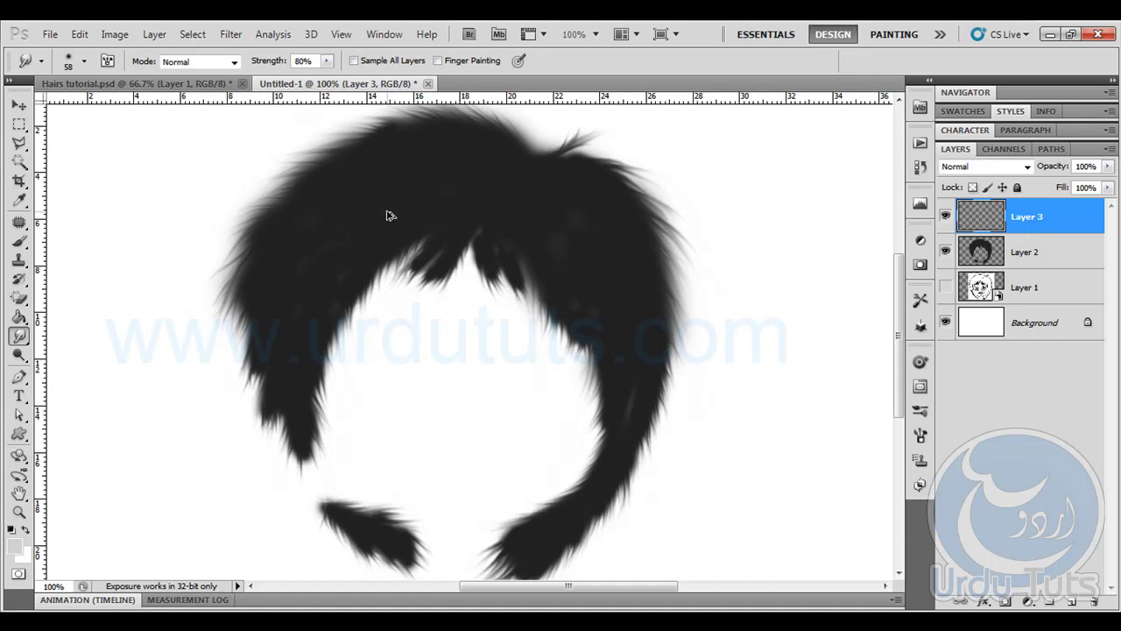
Paint a short light grey highlight stroke above the image-left part of the fringe with a 10 px brush
click(19, 241)
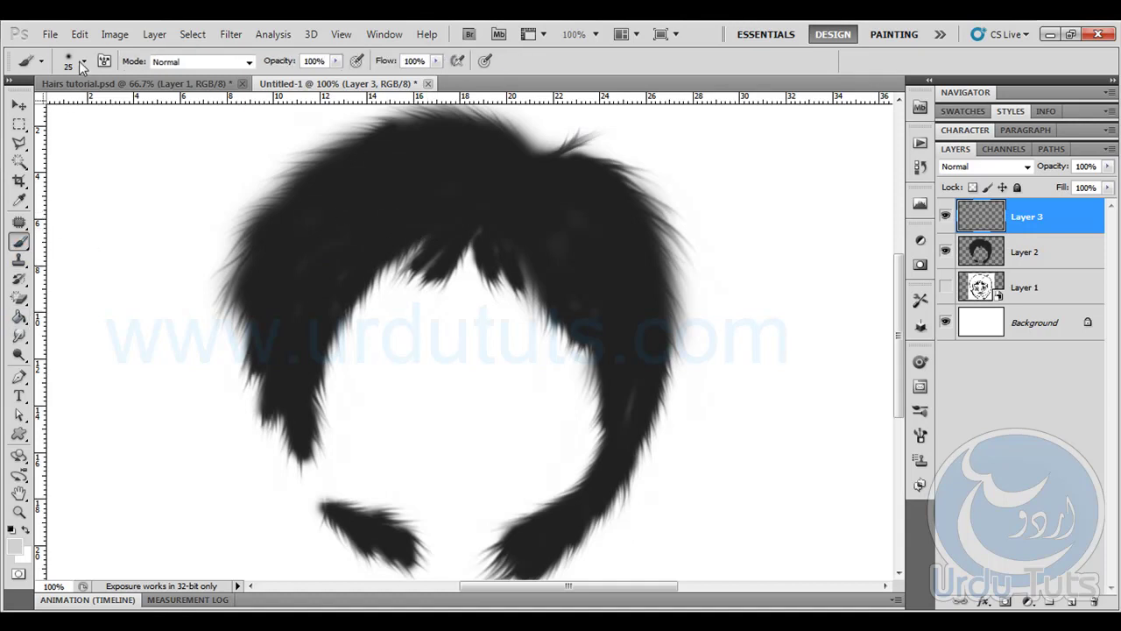
key(bracketleft)
key(bracketleft)
key(bracketleft)
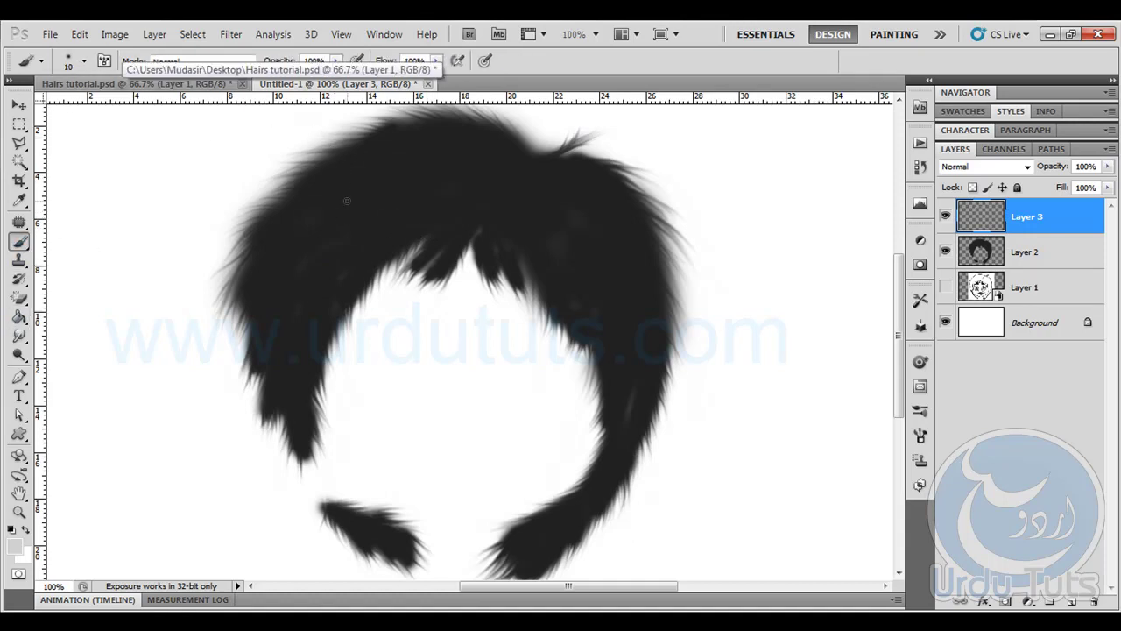
drag(353, 199, 408, 192)
key(ctrl+z)
click(356, 212)
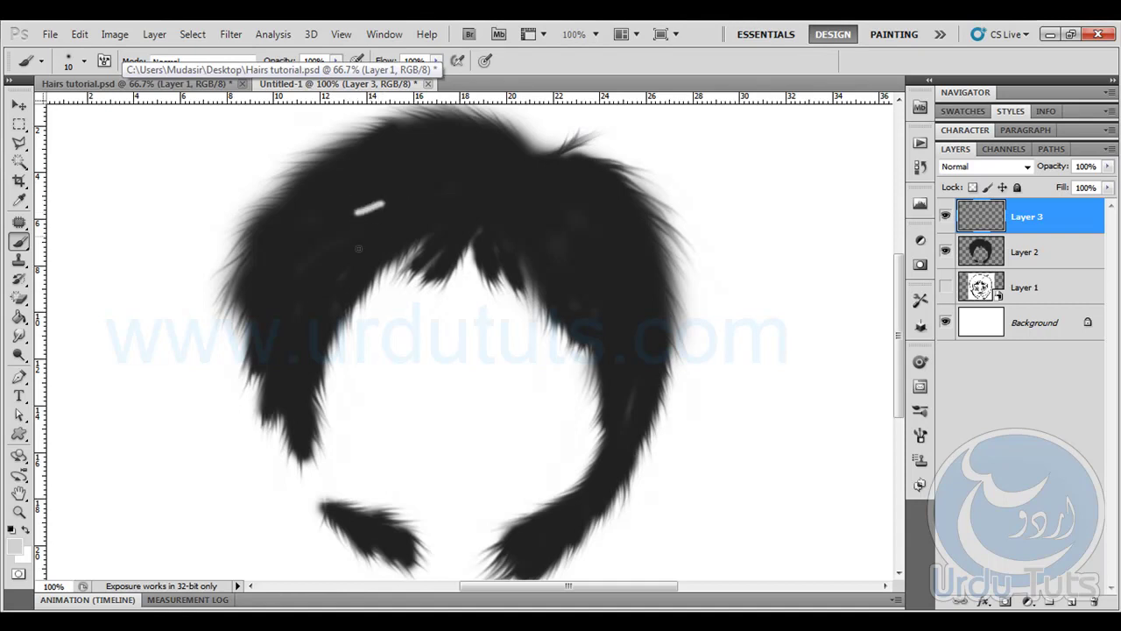
Smudge the grey highlight stroke toward the crown with the 58 px brush to spread it into a soft sheen
click(19, 335)
mouse_move(370, 202)
mouse_down()
mouse_move(401, 175)
mouse_move(470, 171)
mouse_up()
mouse_move(372, 201)
mouse_down()
mouse_move(416, 203)
mouse_move(464, 180)
mouse_up()
mouse_move(364, 220)
mouse_down()
mouse_move(382, 200)
mouse_move(358, 199)
mouse_move(422, 202)
mouse_move(477, 170)
mouse_up()
drag(378, 197, 363, 204)
mouse_move(420, 225)
mouse_down()
mouse_move(435, 190)
mouse_move(390, 230)
mouse_move(473, 171)
mouse_move(382, 201)
mouse_move(478, 226)
mouse_up()
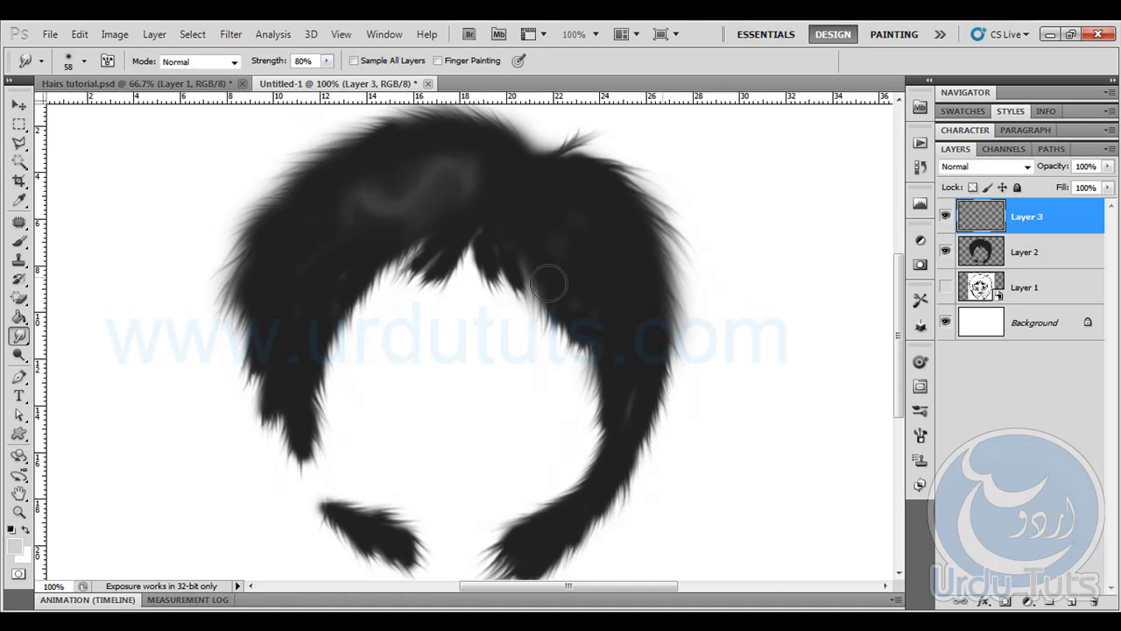
drag(385, 224, 398, 183)
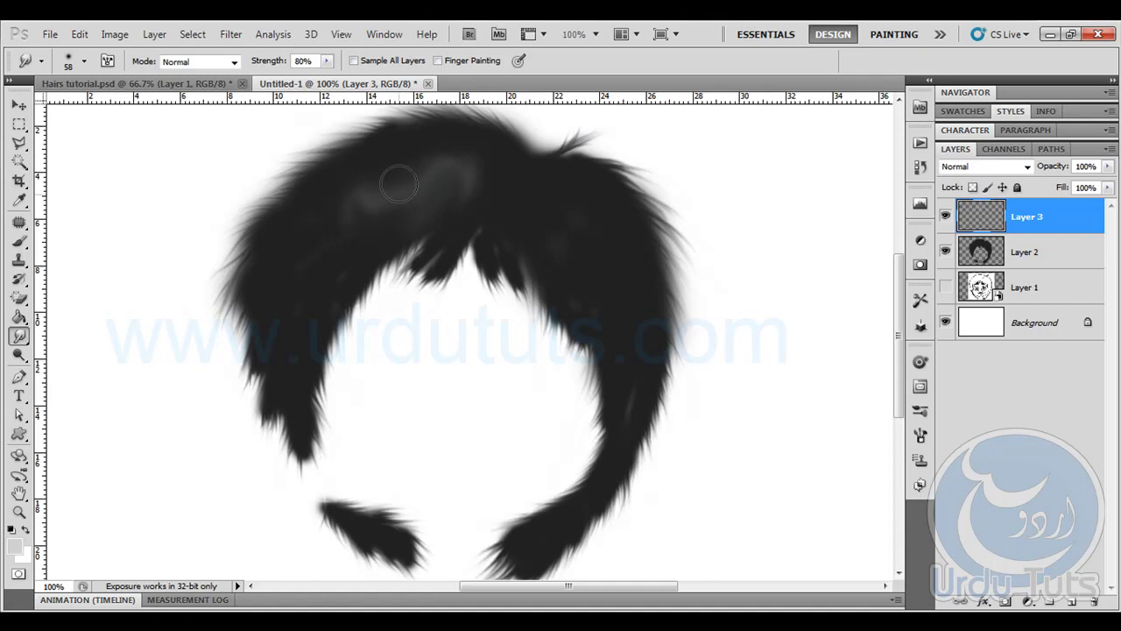
Reduce the smudge brush to 8 px and streak the upper edge of the grey highlight upward
key(ctrl+plus)
key(ctrl+plus)
drag(283, 260, 312, 346)
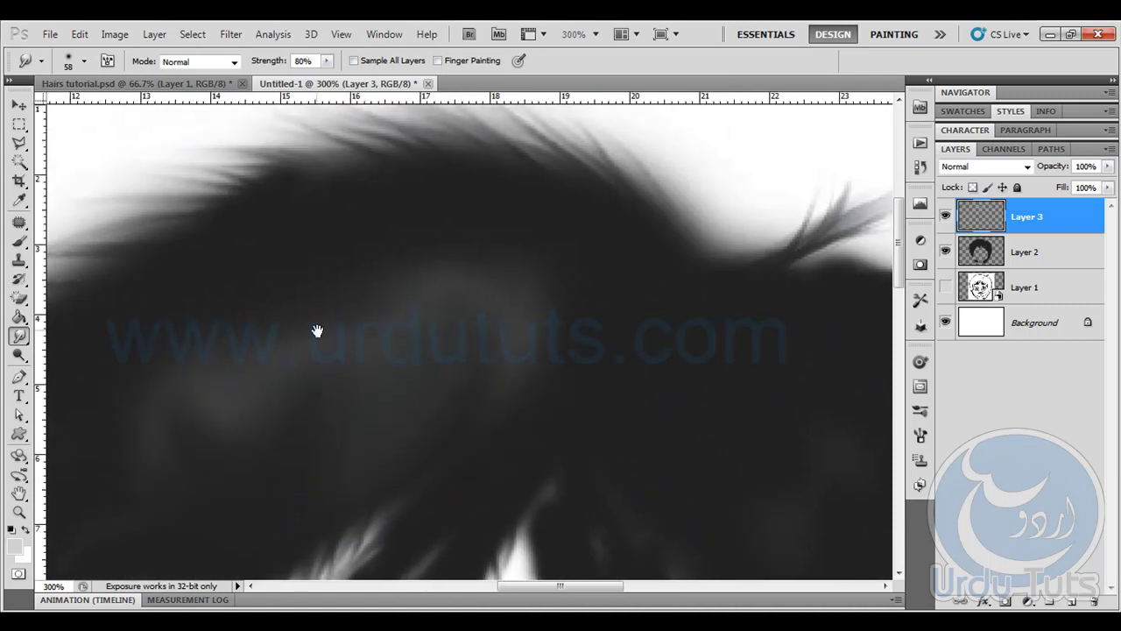
key(bracketleft)
key(bracketleft)
key(bracketleft)
key(bracketleft)
key(bracketleft)
key(bracketleft)
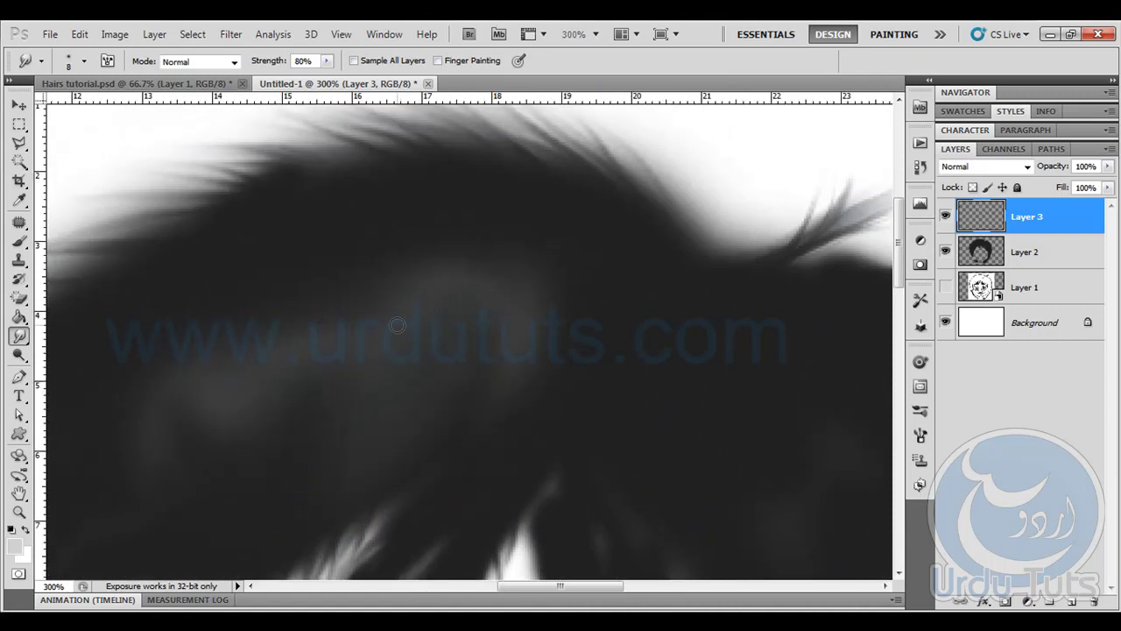
drag(268, 360, 323, 290)
drag(240, 367, 308, 280)
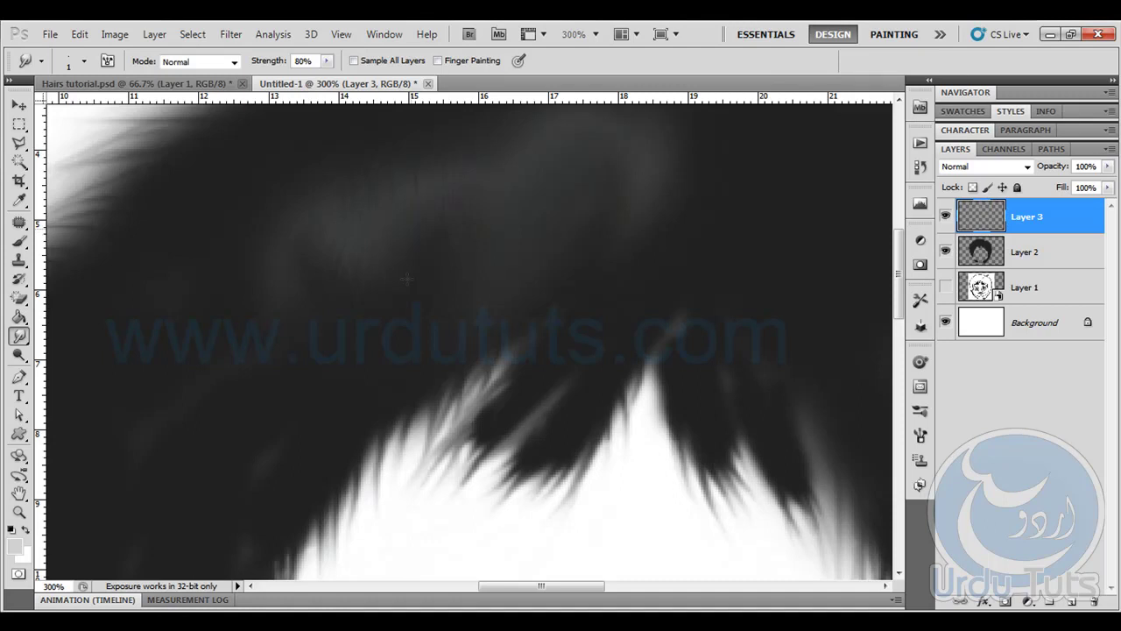
Refine the grey highlight across the image-left crown into thin hair streaks with a 1 px smudge brush
drag(426, 251, 371, 343)
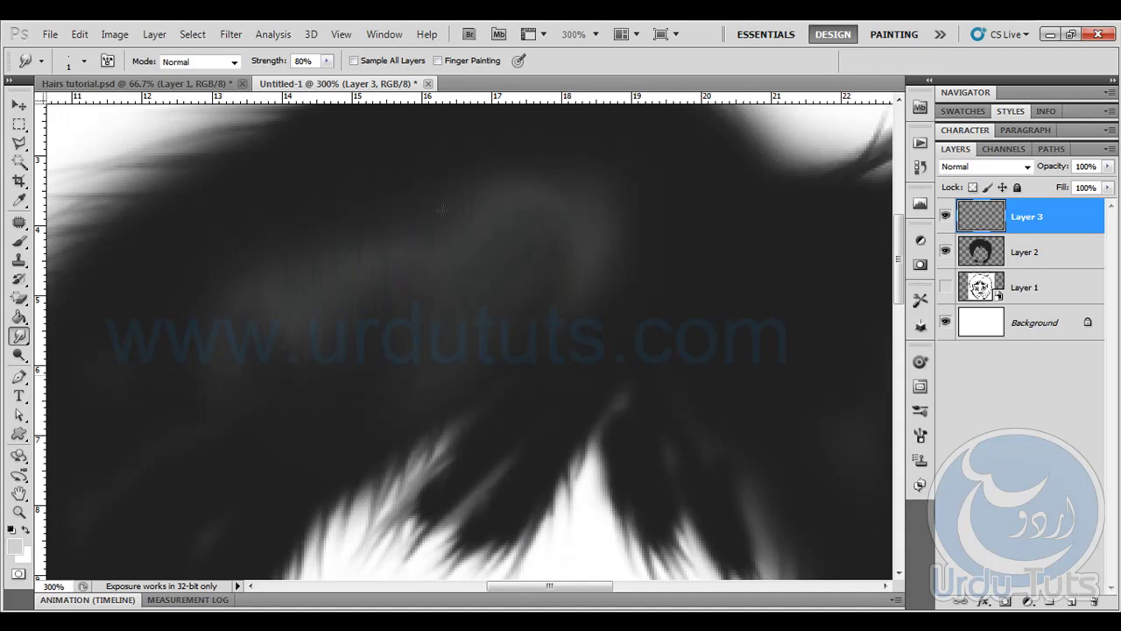
drag(500, 306, 450, 368)
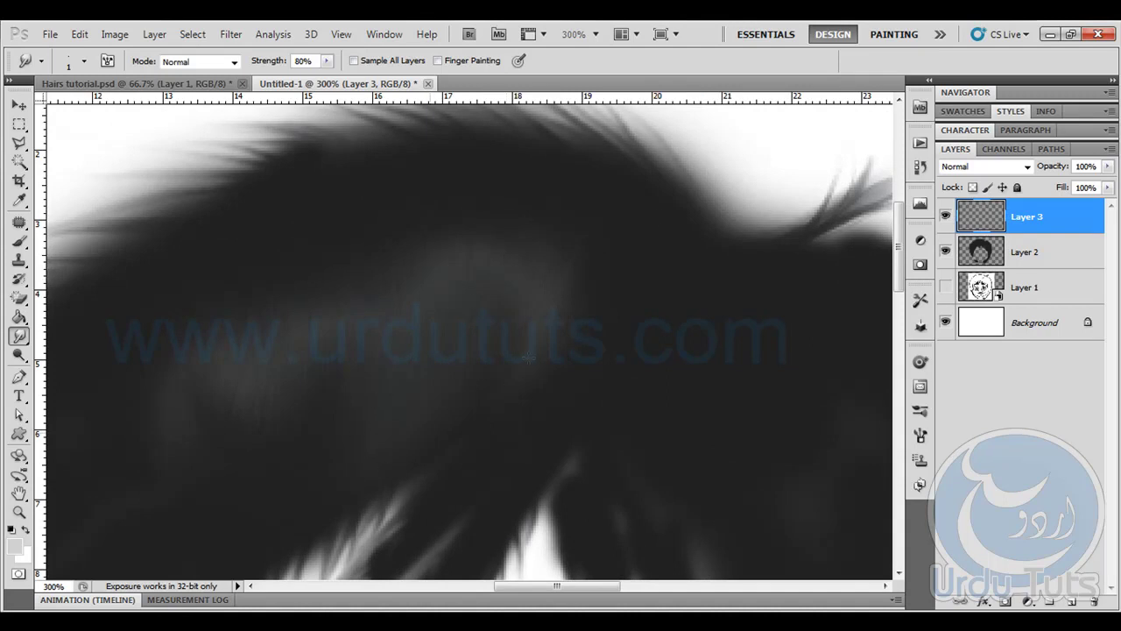
drag(190, 467, 393, 328)
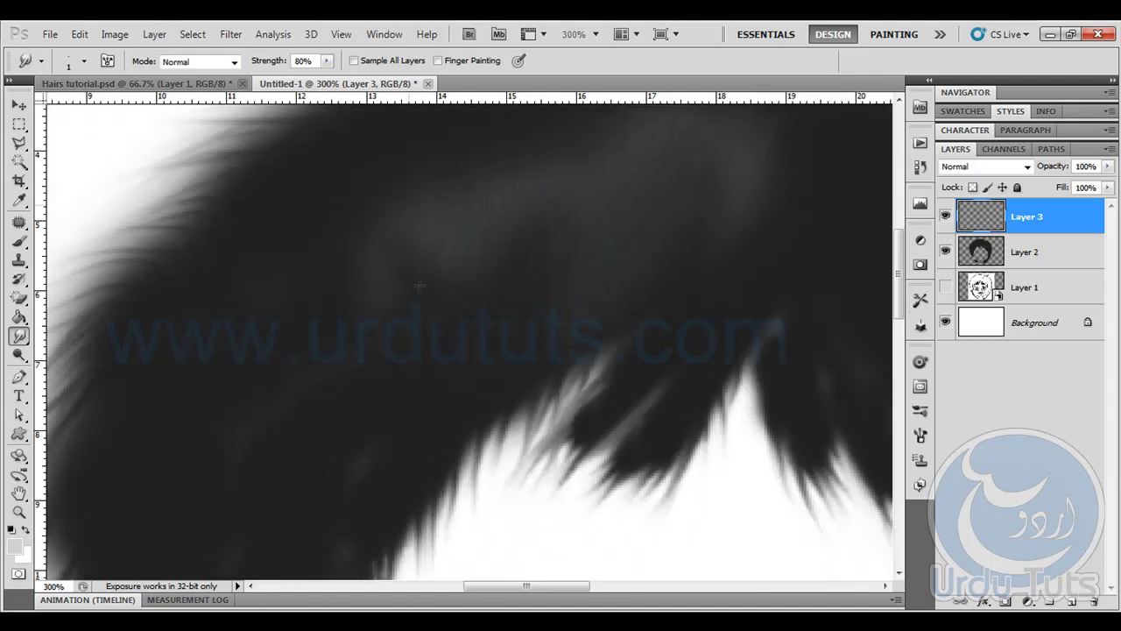
drag(523, 300, 400, 350)
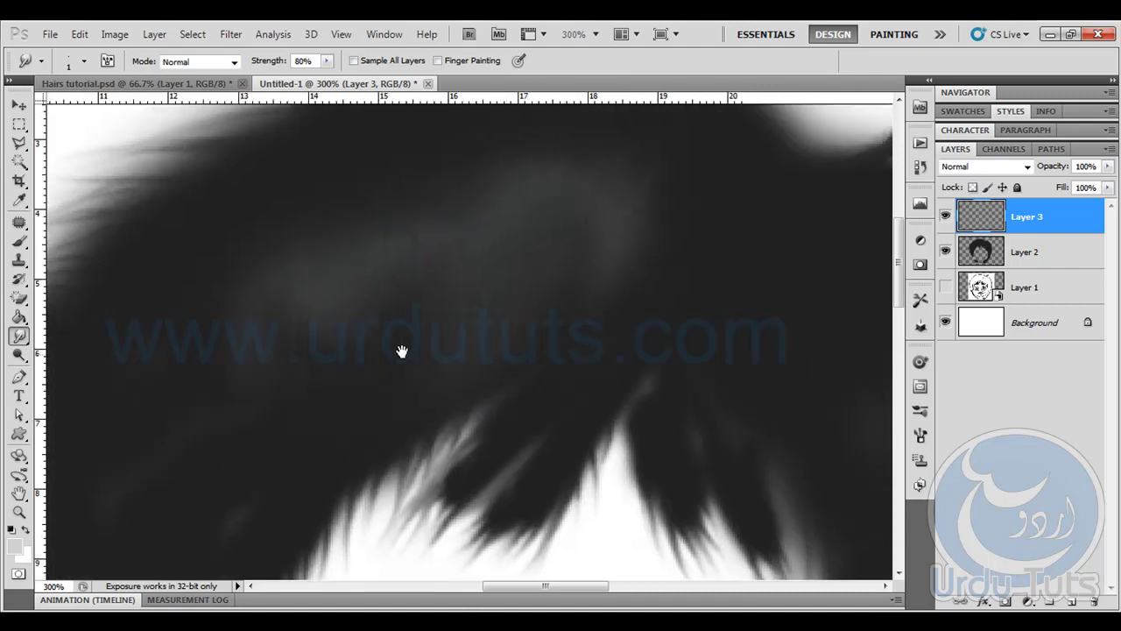
key(ctrl+minus)
key(ctrl+minus)
key(ctrl+minus)
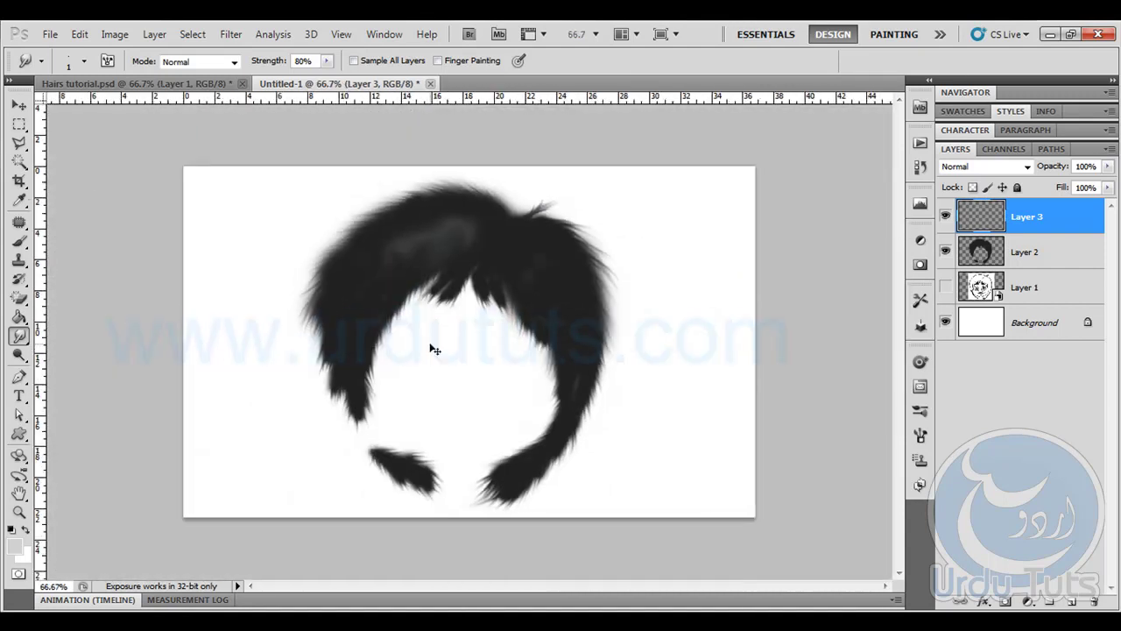
Dab two light grey highlight spots on the image-right side of the hair with a 15 px brush
key(ctrl+plus)
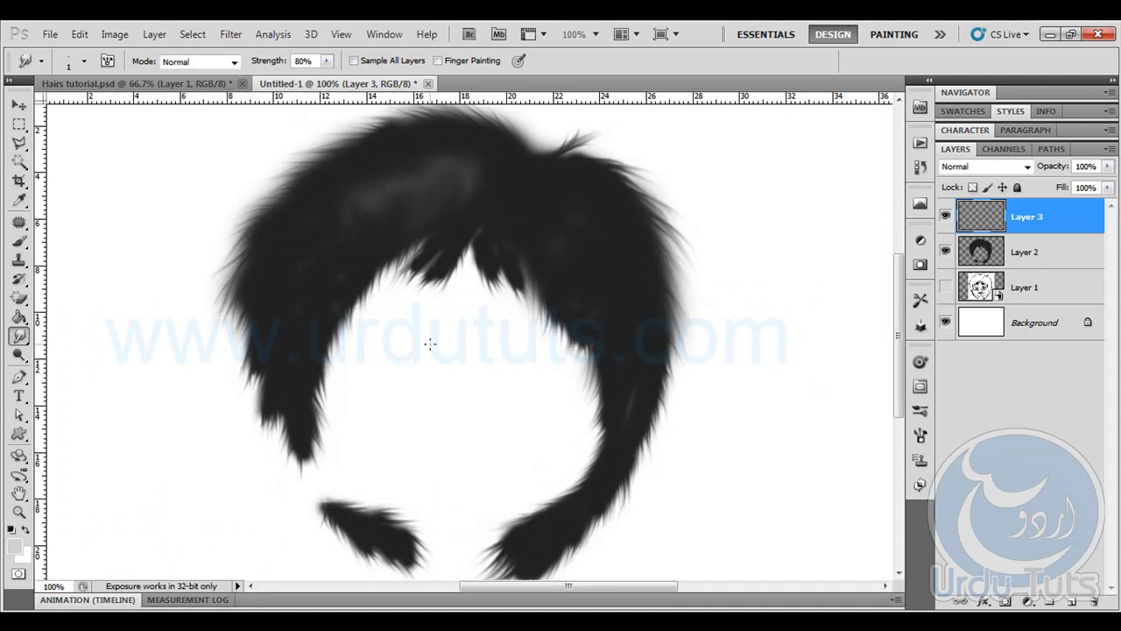
click(19, 241)
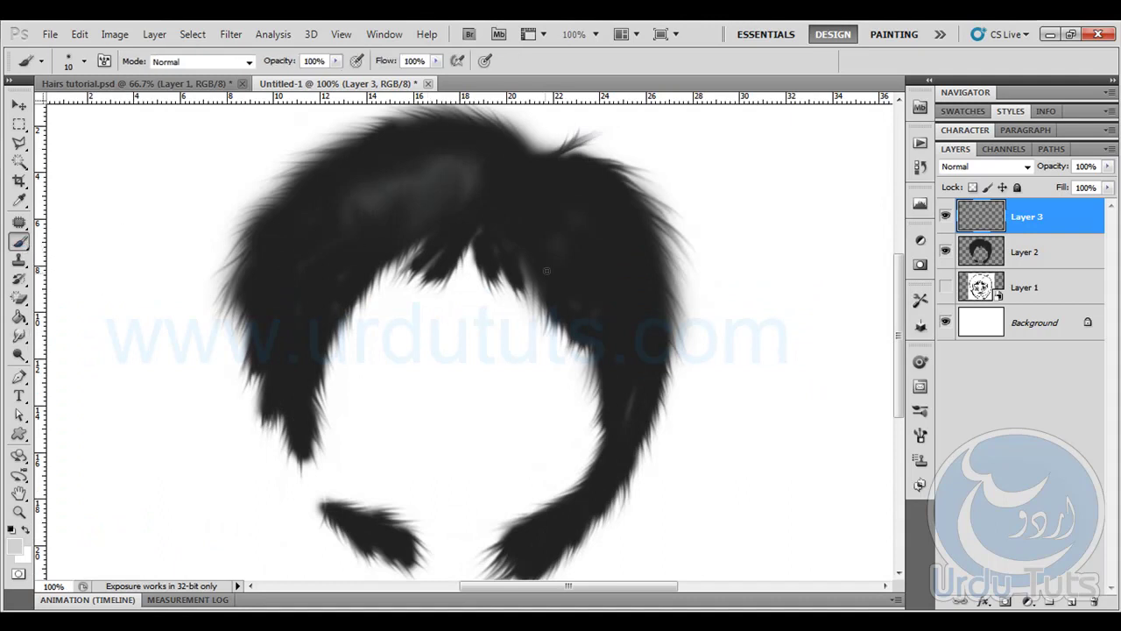
key(])
click(592, 249)
click(620, 333)
Smudge both grey spots with a 50 px brush, pulling the lower one down along the image-right side lock
click(20, 335)
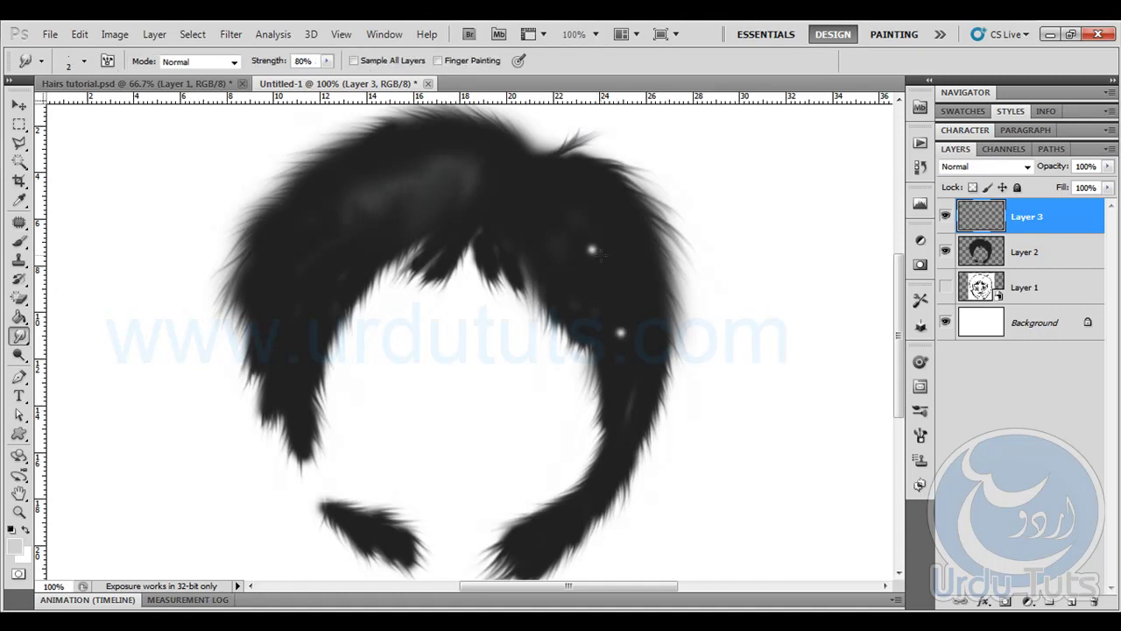
key(bracketright)
key(bracketright)
key(bracketright)
key(bracketright)
key(bracketright)
key(bracketright)
key(bracketright)
key(bracketright)
mouse_move(593, 248)
mouse_down()
mouse_move(590, 215)
mouse_move(604, 251)
mouse_up()
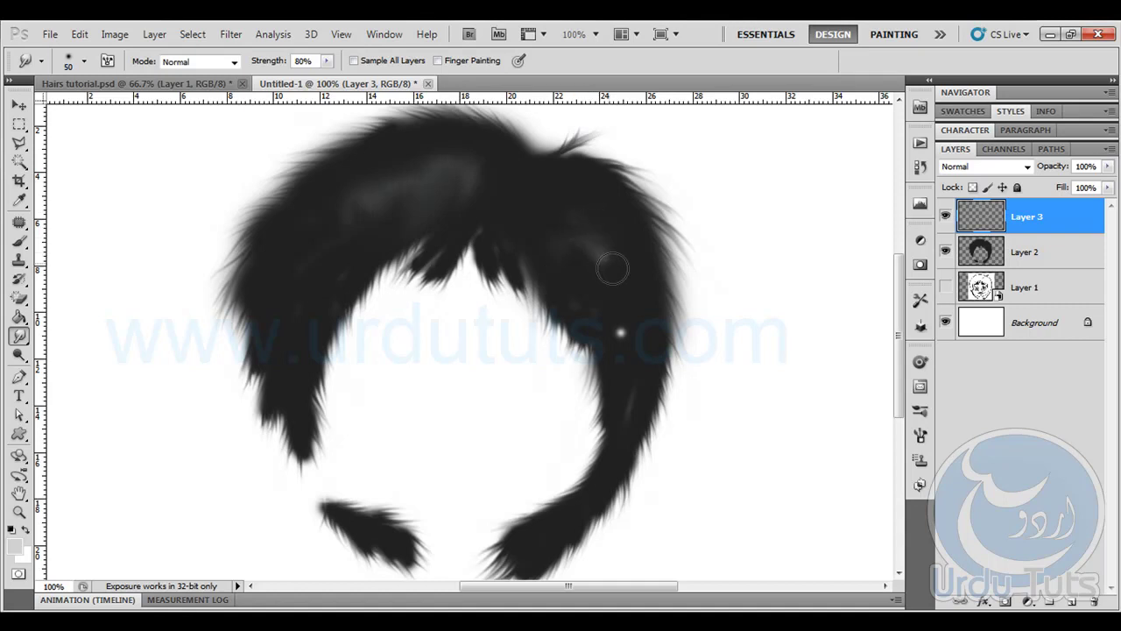
drag(620, 336, 623, 386)
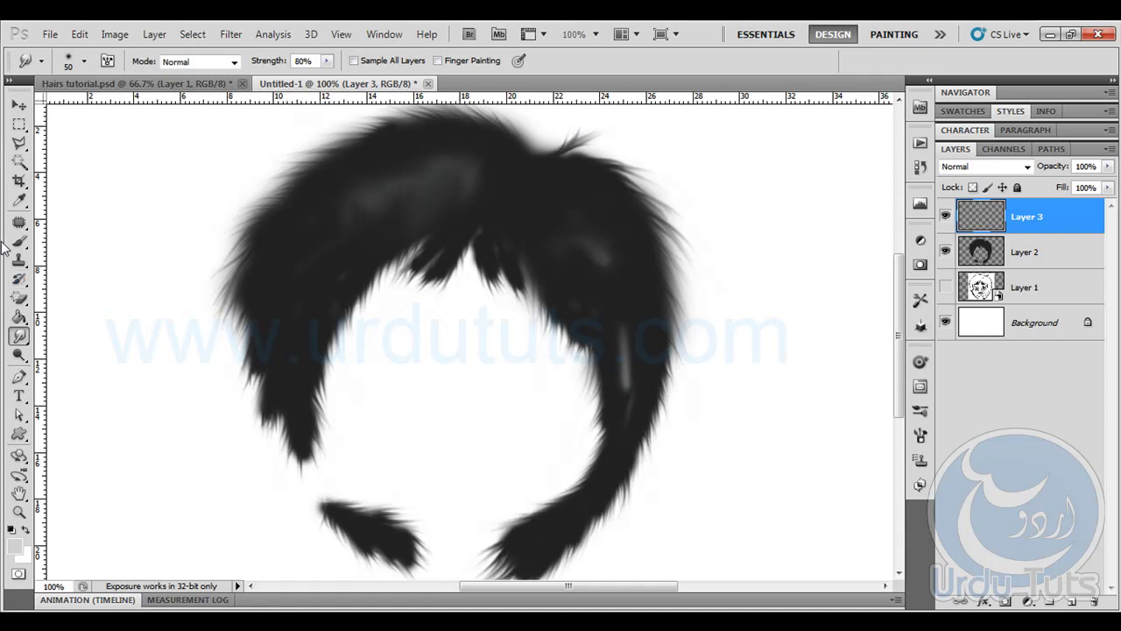
Streak the upper image-right highlight into thin strands with a 1 px smudge brush
key(bracketleft)
key(bracketleft)
key(bracketleft)
key(bracketleft)
key(bracketleft)
key(bracketleft)
key(bracketleft)
key(bracketleft)
key(ctrl+plus)
key(ctrl+plus)
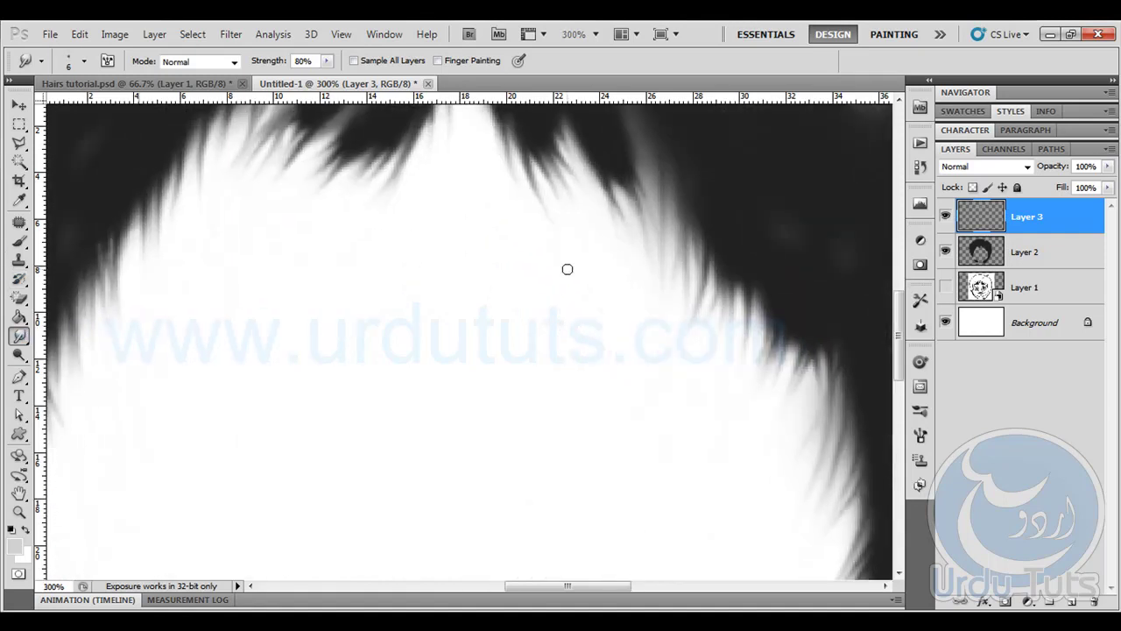
mouse_move(568, 269)
mouse_down()
mouse_move(376, 520)
mouse_move(470, 393)
mouse_up()
key(bracketleft)
key(bracketleft)
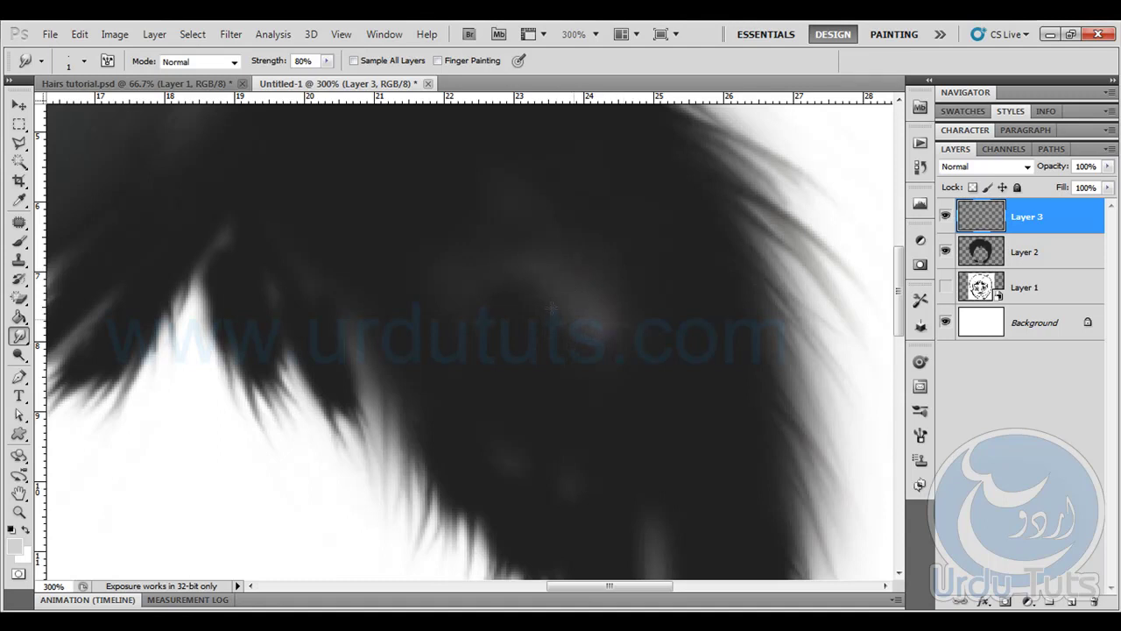
drag(554, 313, 644, 324)
Pull fine diagonal strands out of the lower highlight on the image-right side lock with the 1 px smudge brush
drag(463, 393, 399, 242)
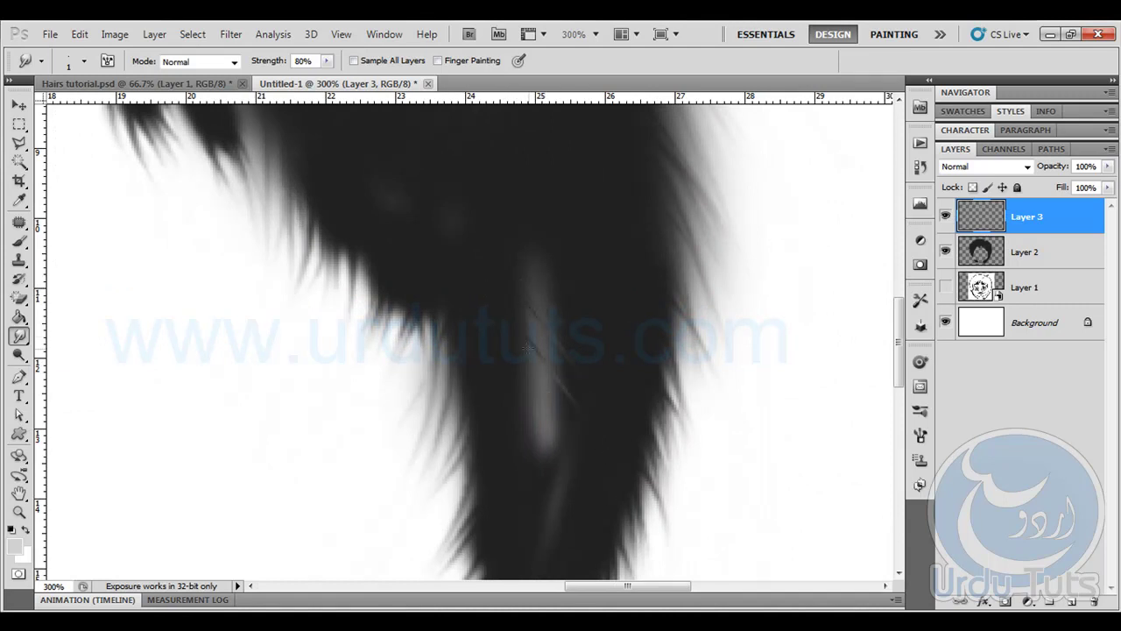
mouse_move(530, 361)
mouse_down()
mouse_move(582, 415)
mouse_move(576, 430)
mouse_up()
drag(561, 441, 576, 460)
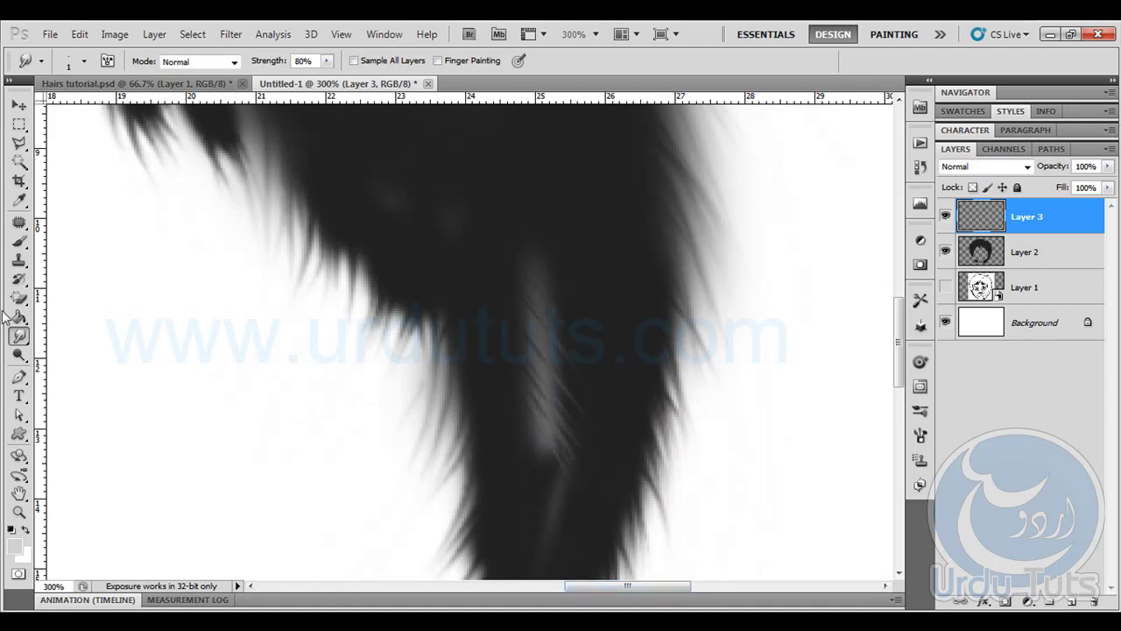
Enlarge the smudge brush to 40 px and spread the side lock's highlight upward into a soft sheen
key(bracketright)
key(bracketright)
key(bracketright)
key(bracketright)
key(bracketright)
key(bracketright)
key(bracketright)
key(bracketright)
key(bracketright)
mouse_move(546, 401)
mouse_down()
mouse_move(534, 435)
mouse_move(557, 485)
mouse_move(553, 392)
mouse_move(566, 357)
mouse_move(549, 354)
mouse_move(575, 277)
mouse_move(560, 296)
mouse_move(610, 442)
mouse_move(535, 500)
mouse_move(577, 423)
mouse_move(564, 347)
mouse_move(571, 243)
mouse_up()
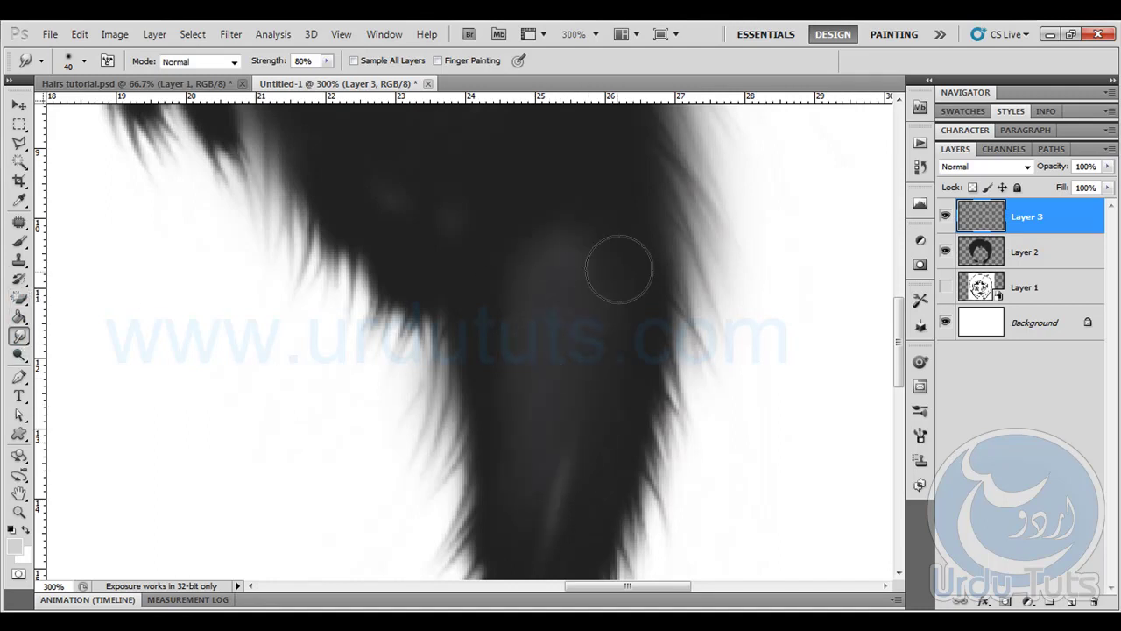
Refine the soft sheen on the image-right side lock into faint hair streaks with a 1 px smudge brush
key(bracketleft)
key(bracketleft)
key(bracketleft)
key(bracketleft)
key(bracketleft)
key(bracketleft)
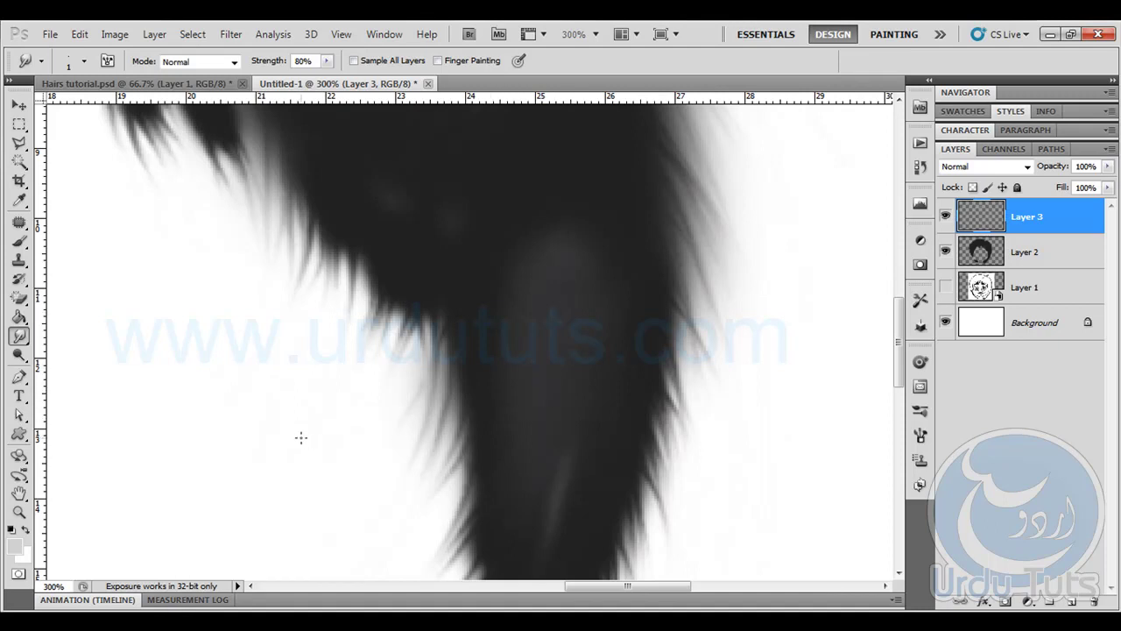
key(ctrl+plus)
key(ctrl+plus)
key(ctrl+plus)
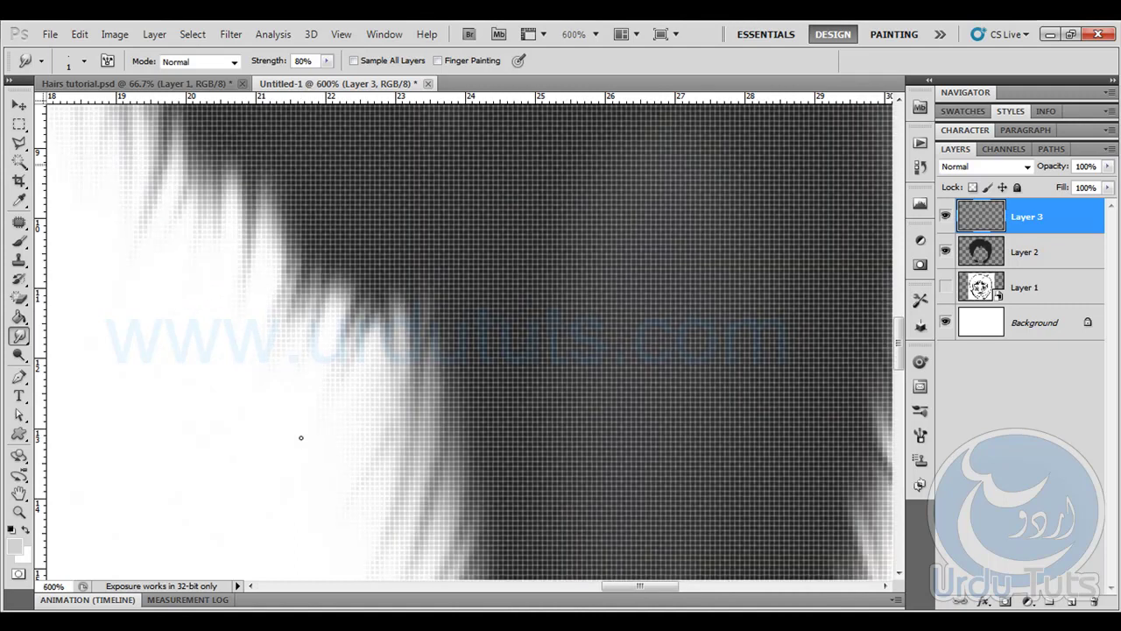
key(ctrl+minus)
drag(520, 425, 475, 312)
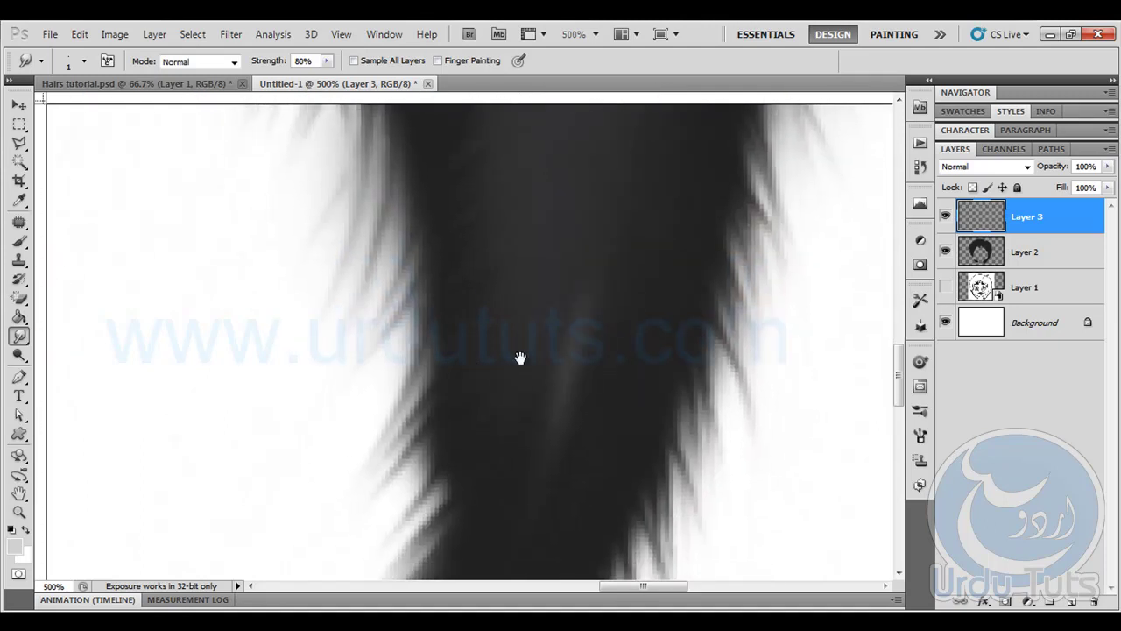
drag(434, 539, 404, 473)
mouse_move(518, 237)
mouse_down()
mouse_move(496, 420)
mouse_move(419, 532)
mouse_up()
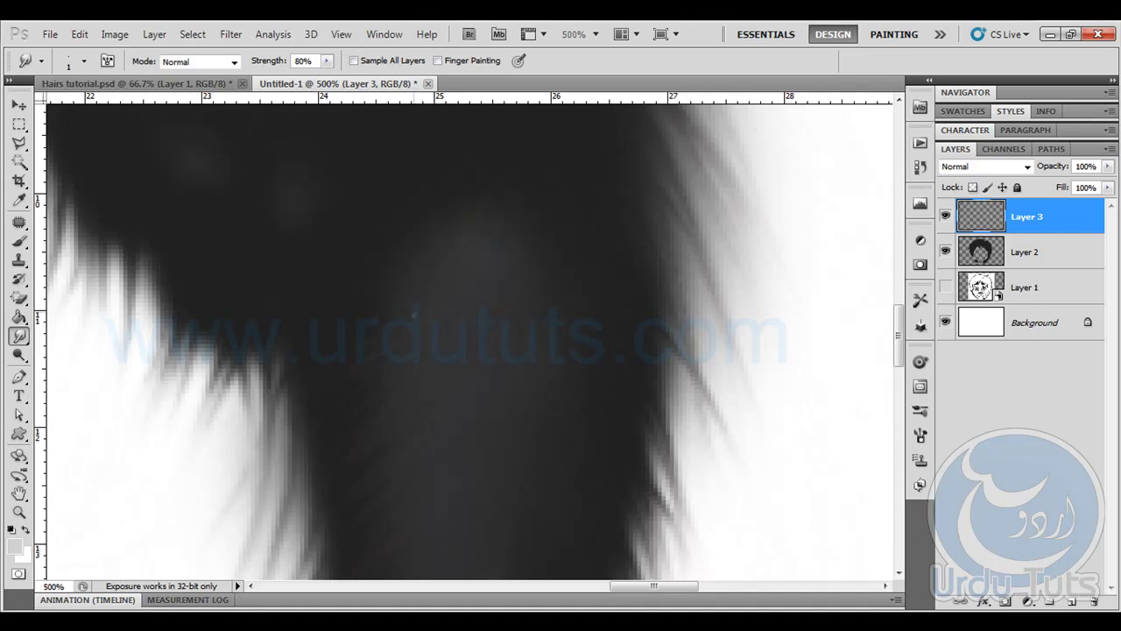
Lower the opacity of the highlight layer, Layer 3, to 91%
key(ctrl+minus)
key(ctrl+minus)
key(ctrl+minus)
key(ctrl+minus)
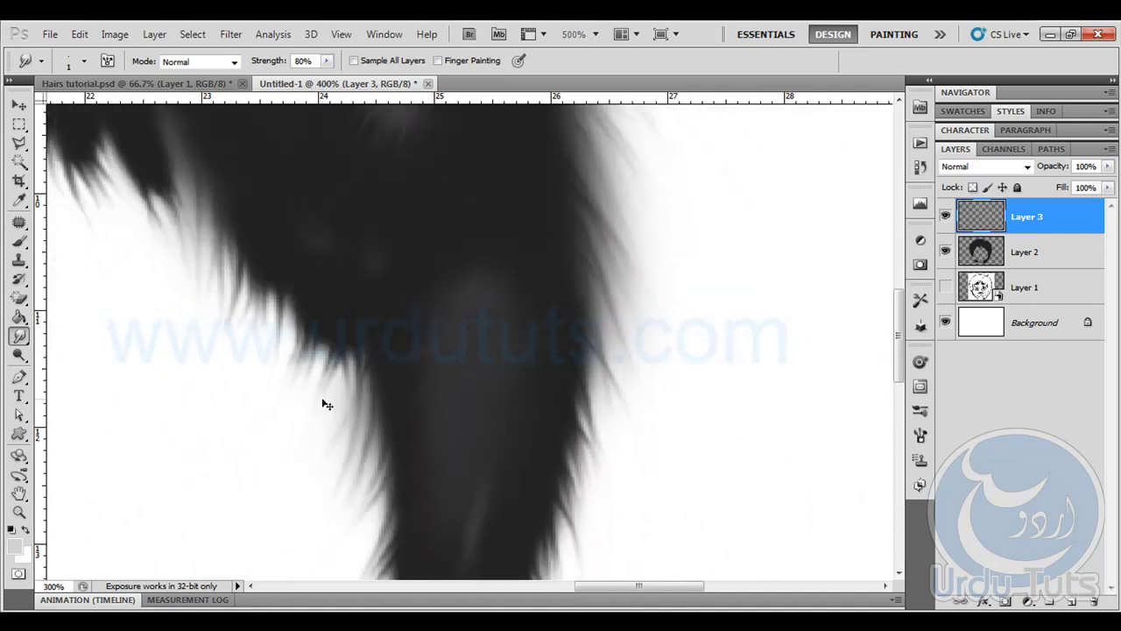
key(ctrl+minus)
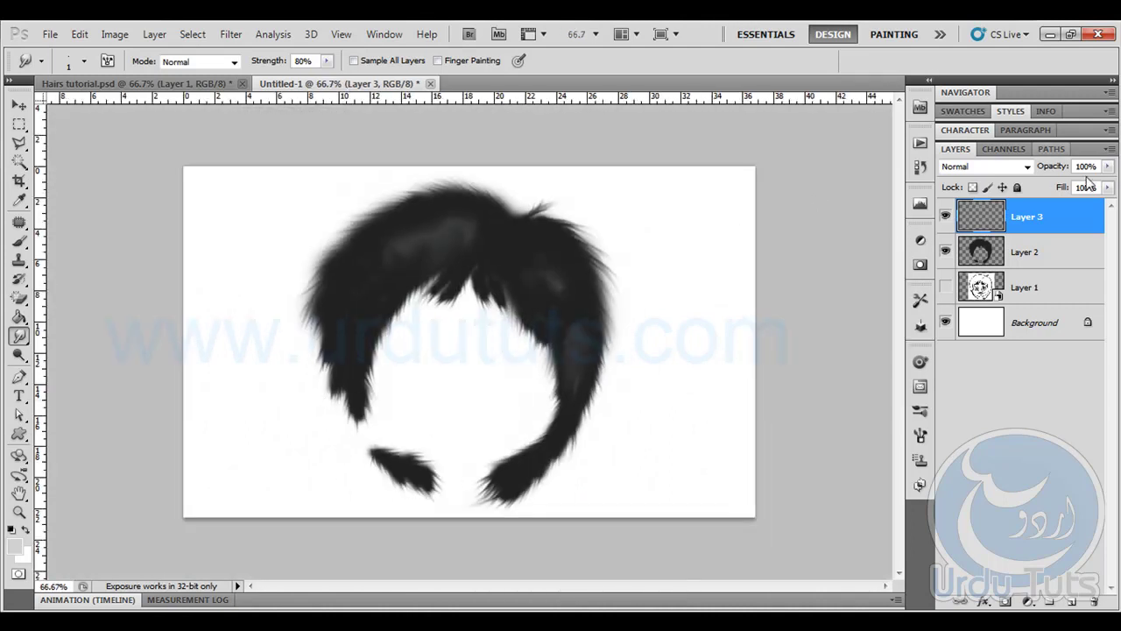
drag(1053, 168, 1047, 174)
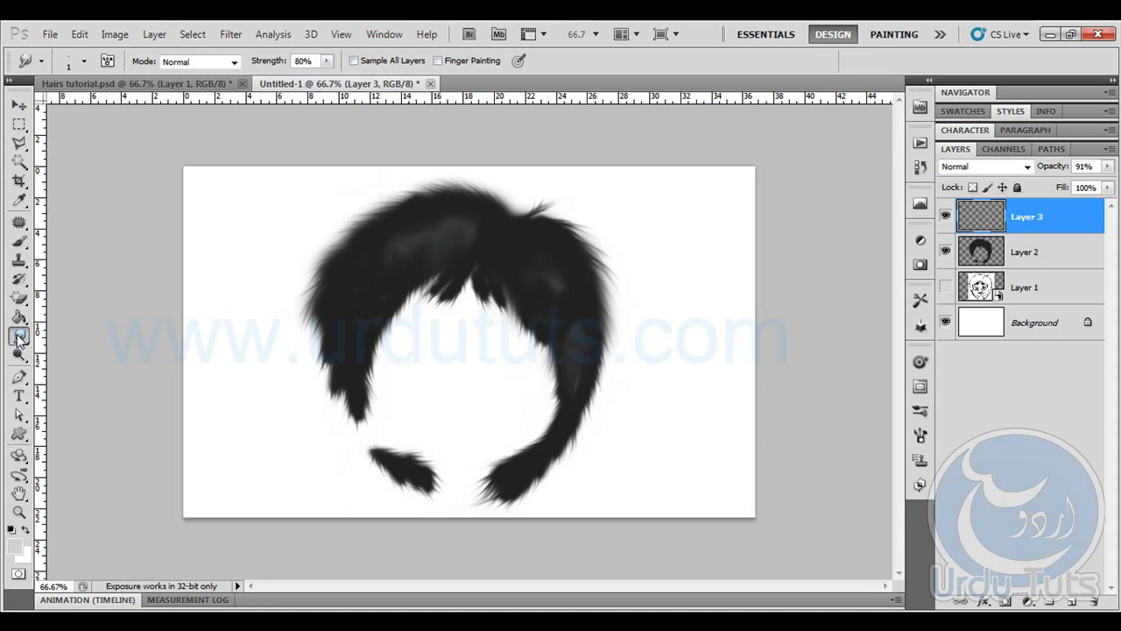
Soften the upper image-right highlight by smudging it with a 50 px brush
key(ctrl+plus)
key(ctrl+plus)
key(ctrl+plus)
drag(688, 242, 524, 290)
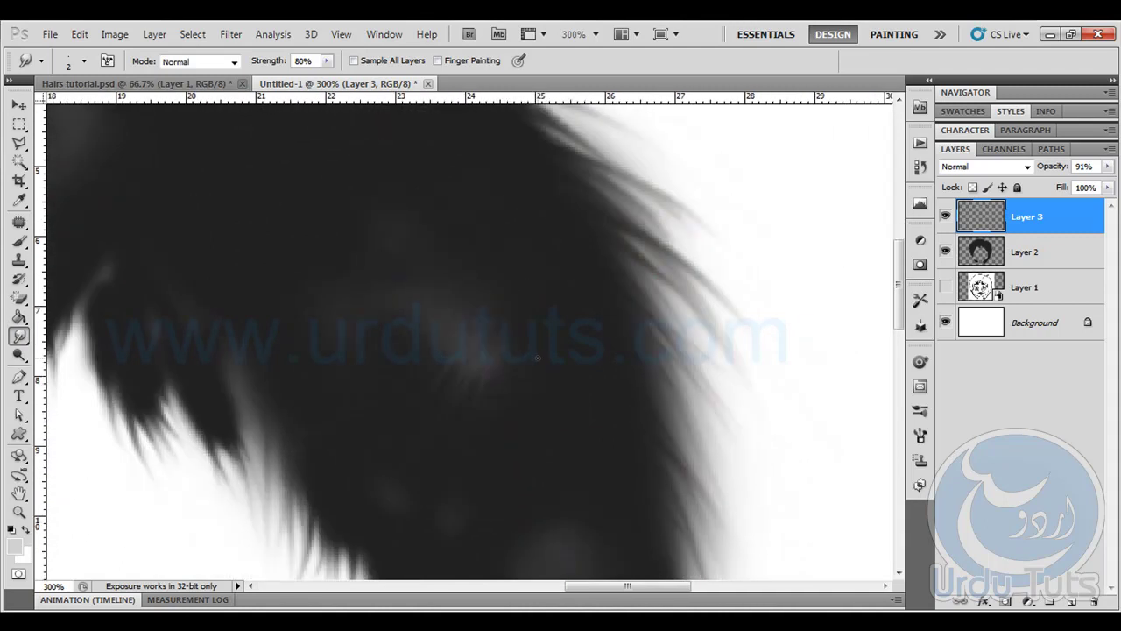
key(bracketright)
key(bracketright)
key(bracketright)
key(bracketright)
key(bracketright)
key(bracketright)
key(bracketright)
key(bracketright)
key(bracketright)
key(bracketright)
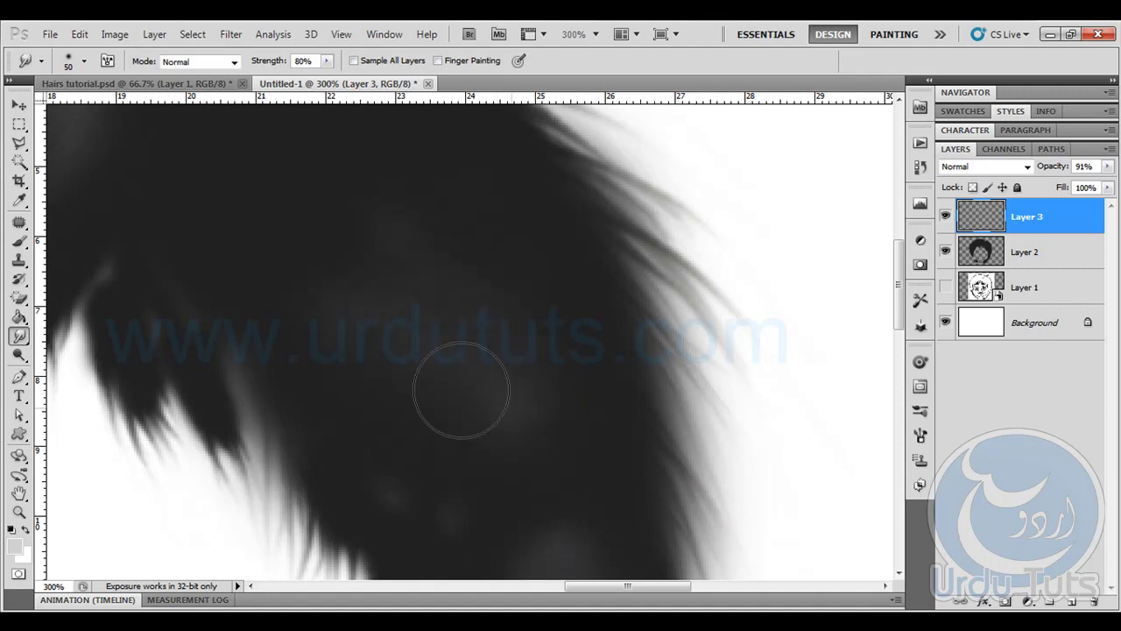
Reduce the smudge brush to 1 px and work thin strands into the softened upper image-right highlight
key(bracketleft)
key(bracketleft)
key(bracketleft)
key(bracketleft)
key(bracketleft)
key(bracketleft)
key(bracketleft)
key(bracketleft)
key(bracketleft)
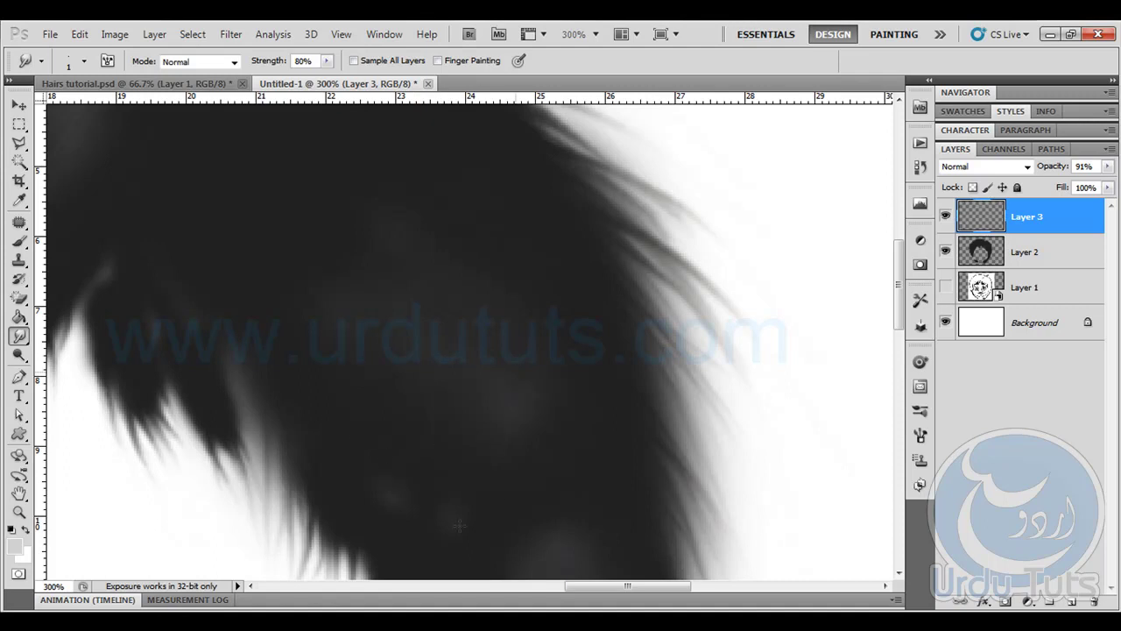
scroll(479, 483, up, 2)
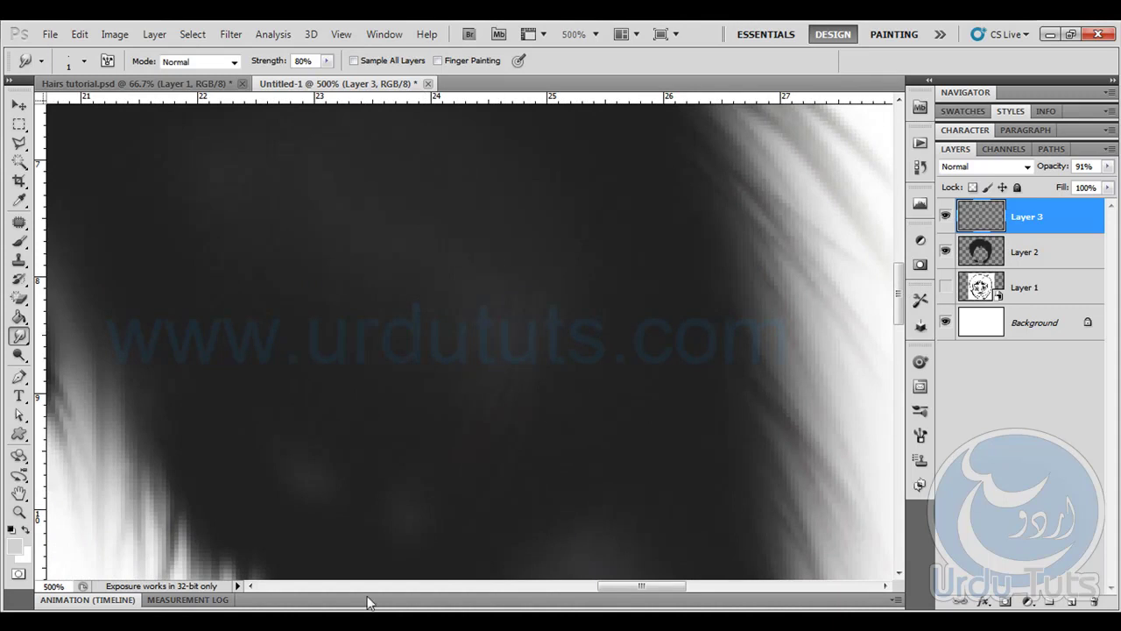
key(ctrl+0)
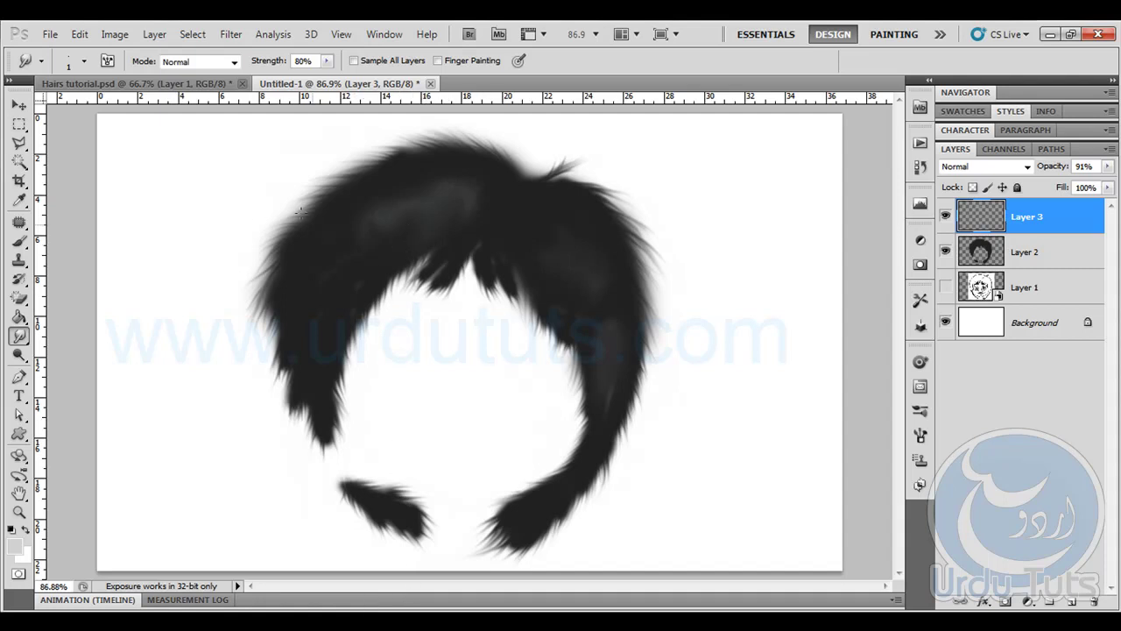
Create a new layer and place it directly below the hair layer, Layer 2
click(1025, 254)
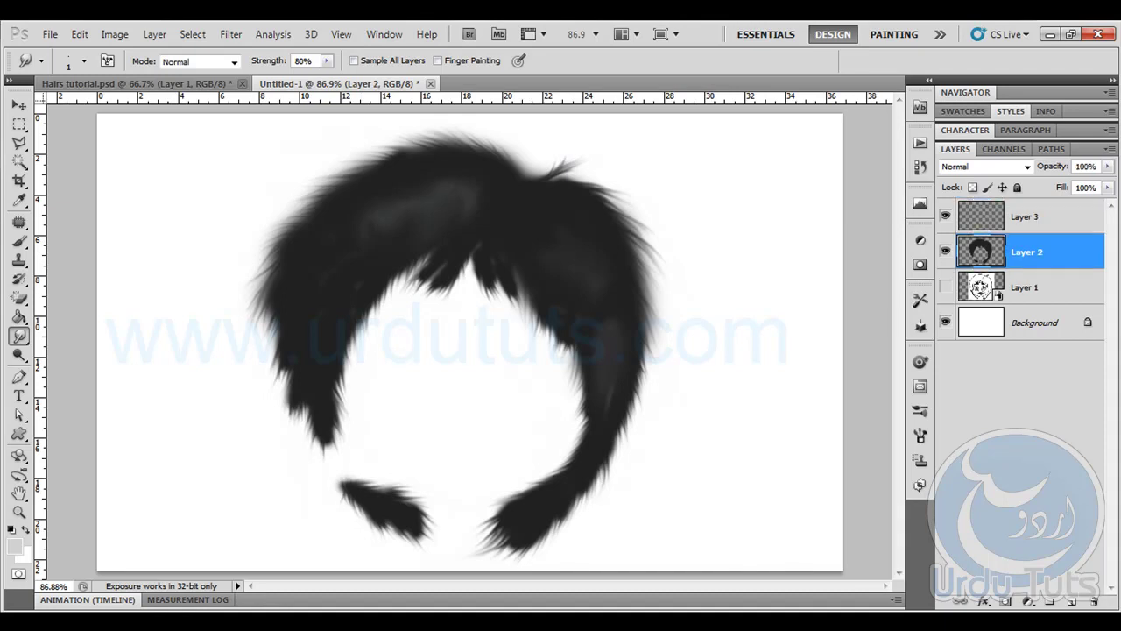
click(1070, 602)
drag(1029, 252, 1029, 296)
Prepare a 100 px brush with the default black foreground colour
click(20, 241)
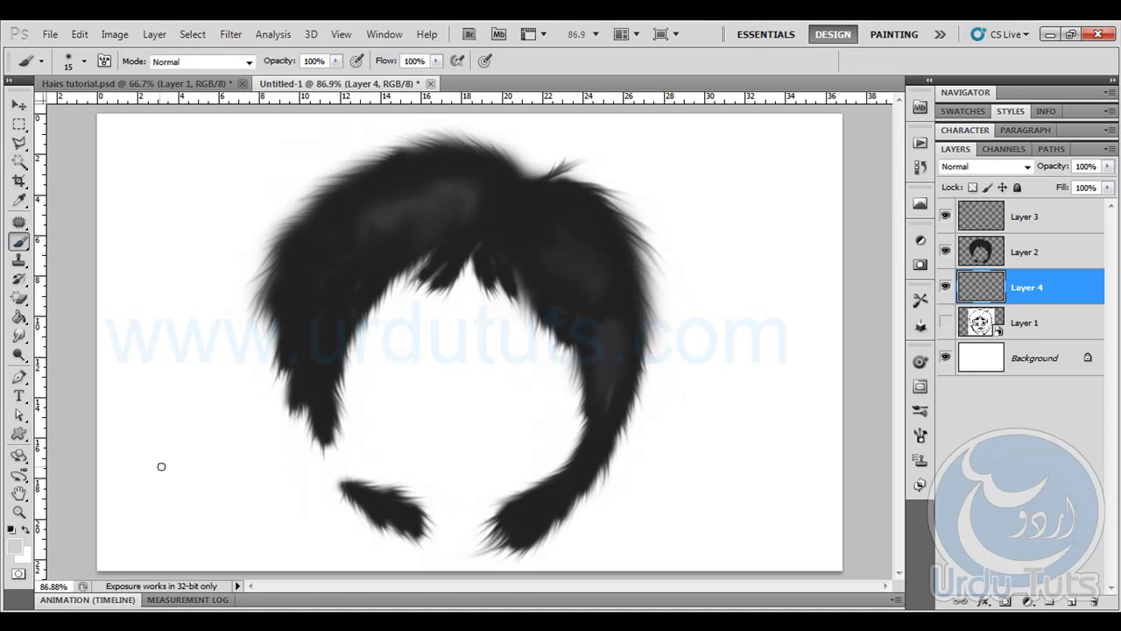
key(bracketright)
key(bracketright)
key(bracketright)
key(bracketright)
key(bracketright)
key(bracketright)
key(bracketright)
key(bracketright)
key(bracketright)
key(d)
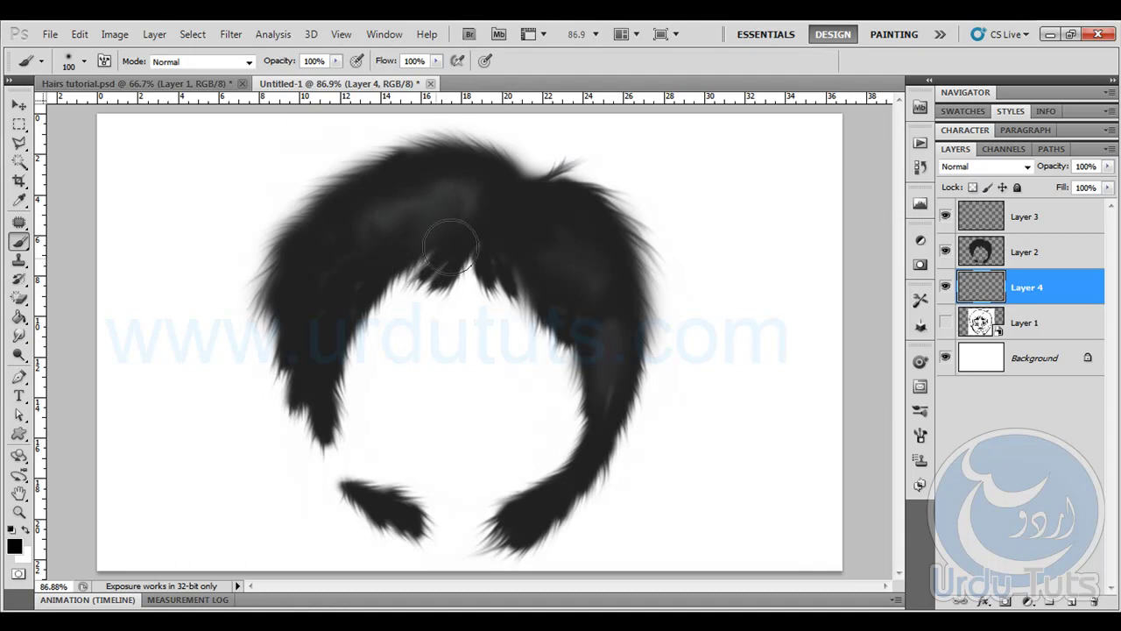
Undo the oversized trial stroke and paint a black shadow along the inner hairline and detached lower tuft with a 60 px brush
mouse_move(436, 254)
mouse_down()
mouse_move(355, 301)
mouse_move(312, 401)
mouse_up()
key(ctrl+z)
key(bracketleft)
key(bracketleft)
key(bracketleft)
key(bracketleft)
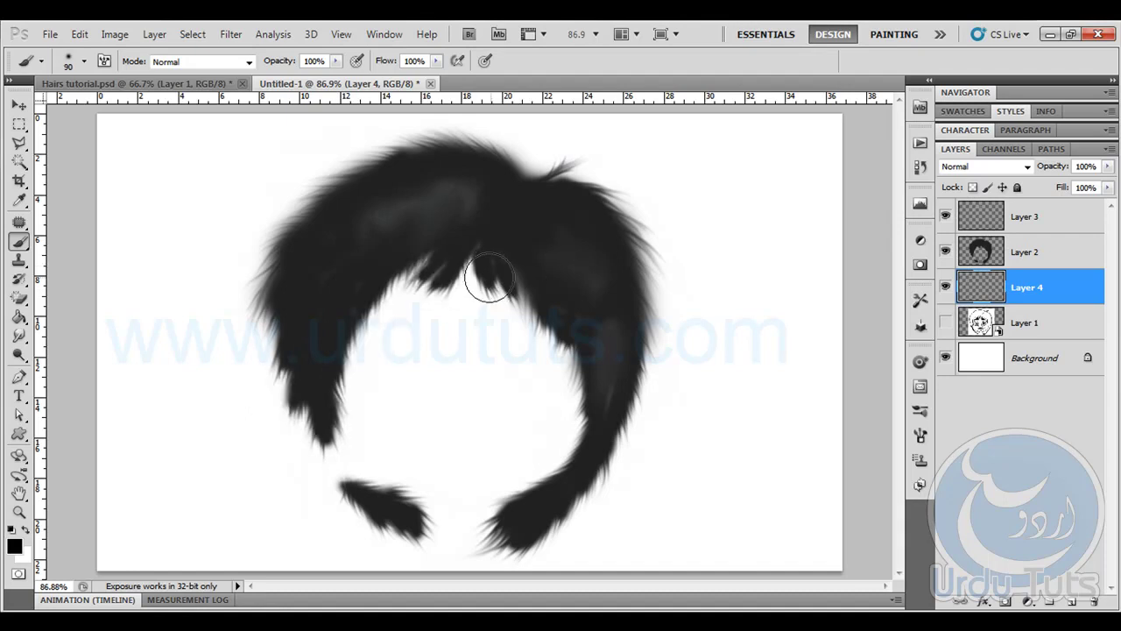
mouse_move(470, 265)
mouse_down()
mouse_move(438, 281)
mouse_move(414, 273)
mouse_move(378, 302)
mouse_move(328, 399)
mouse_move(340, 379)
mouse_up()
mouse_move(486, 264)
mouse_down()
mouse_move(538, 306)
mouse_move(589, 381)
mouse_move(586, 451)
mouse_move(528, 513)
mouse_up()
drag(395, 511, 412, 508)
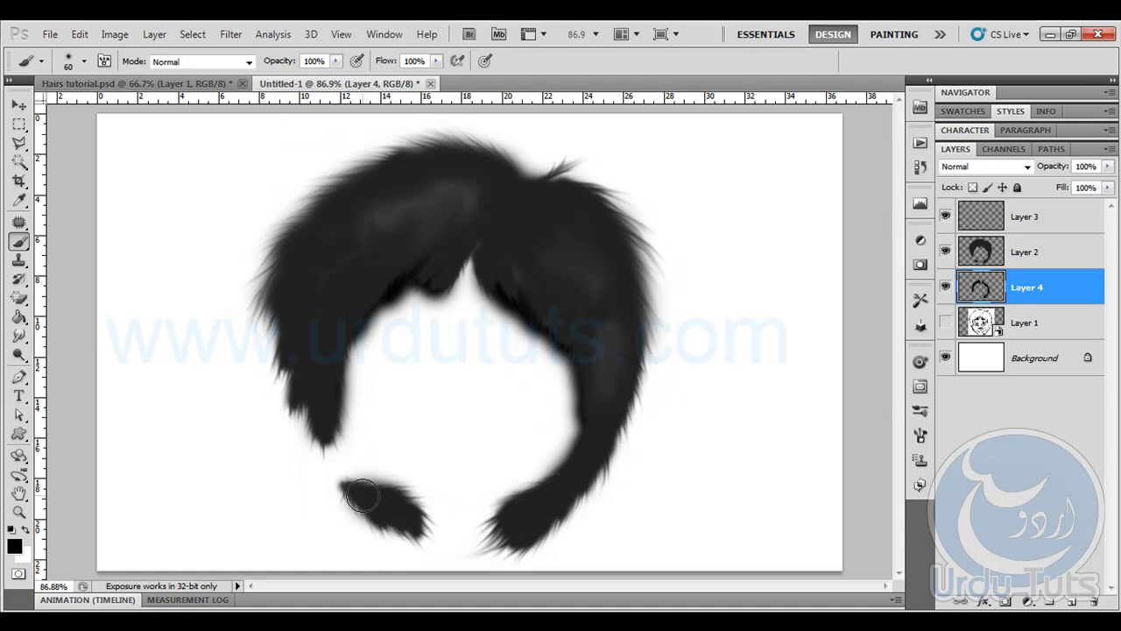
Soften the shadow on Layer 4 with a 6.8 pixel Gaussian Blur and set the layer's opacity to 40%
drag(1067, 168, 1007, 187)
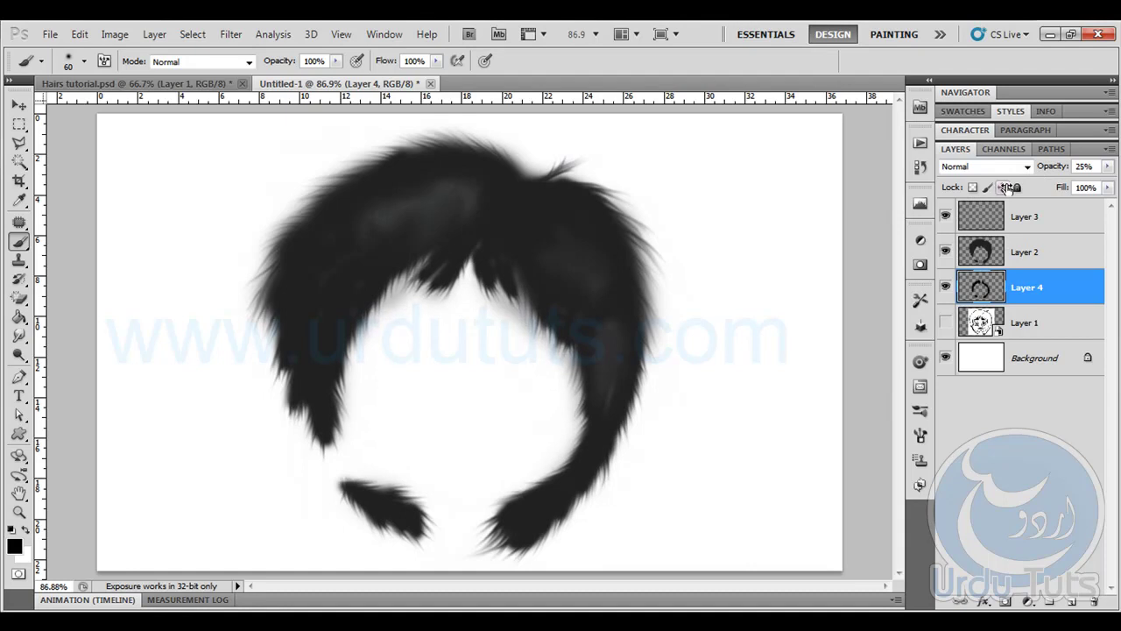
click(231, 33)
mouse_move(260, 185)
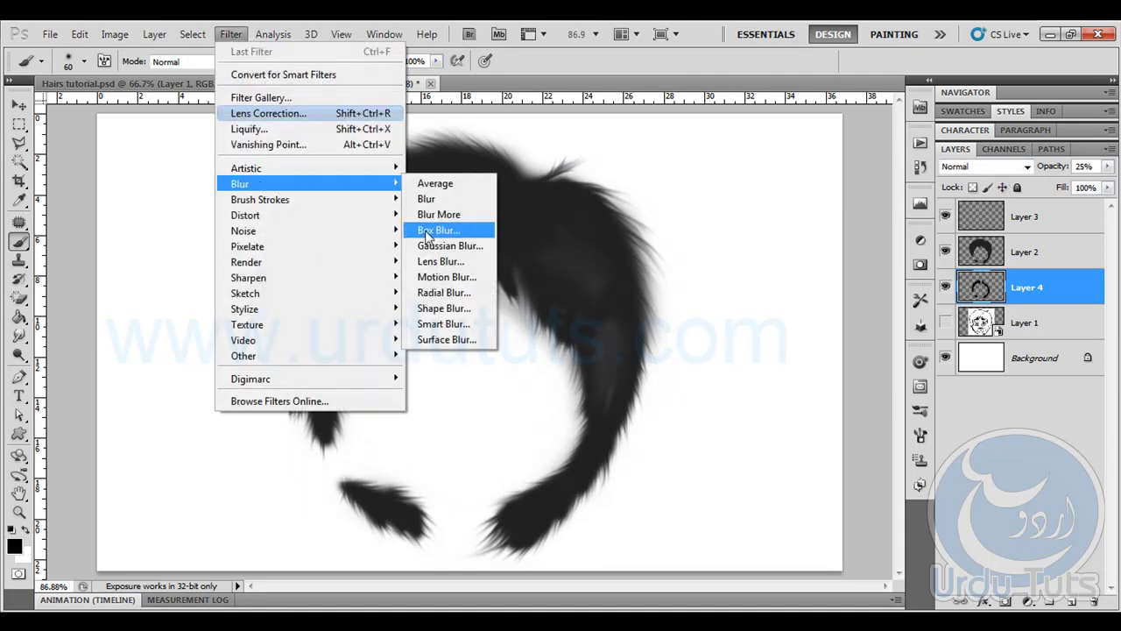
click(432, 245)
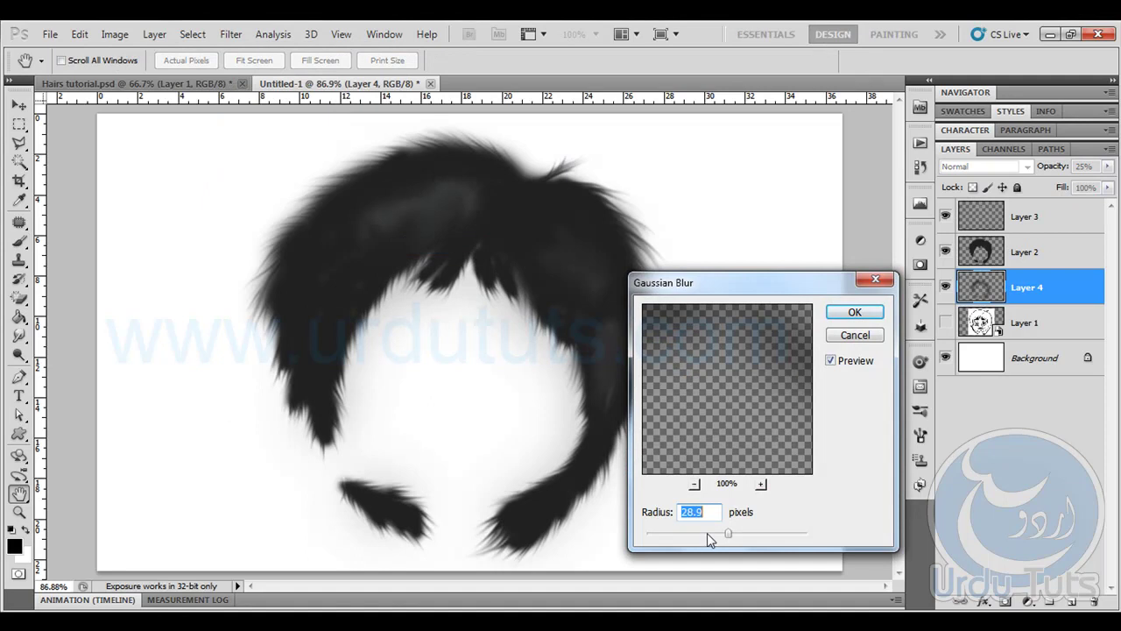
drag(711, 538, 696, 532)
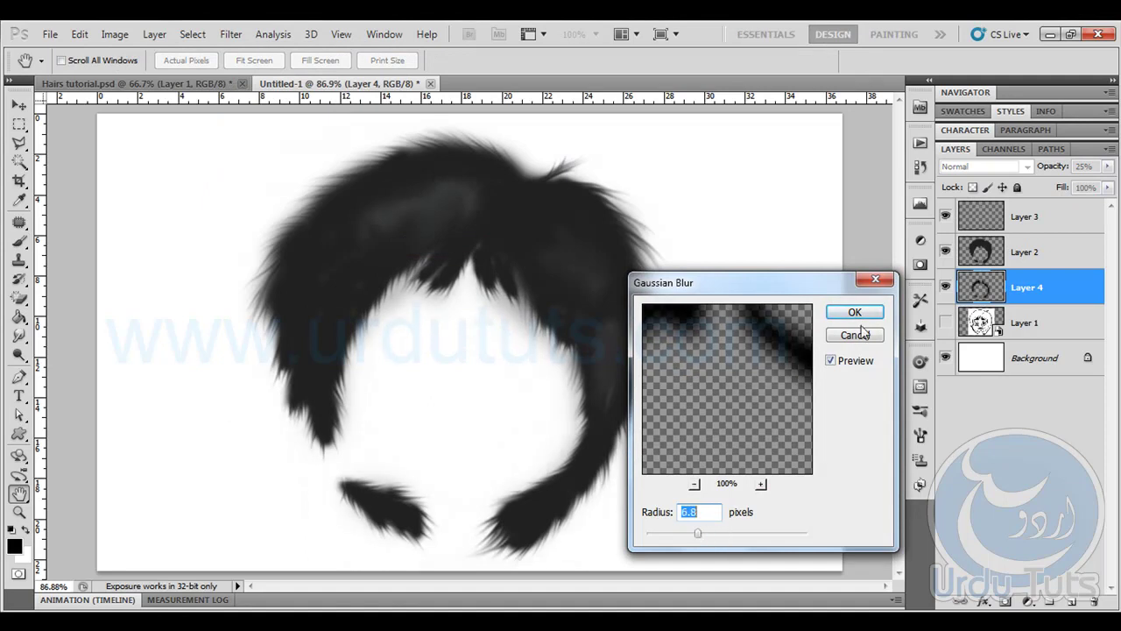
click(874, 316)
mouse_move(1051, 166)
mouse_down()
mouse_move(1084, 168)
mouse_move(1062, 172)
mouse_up()
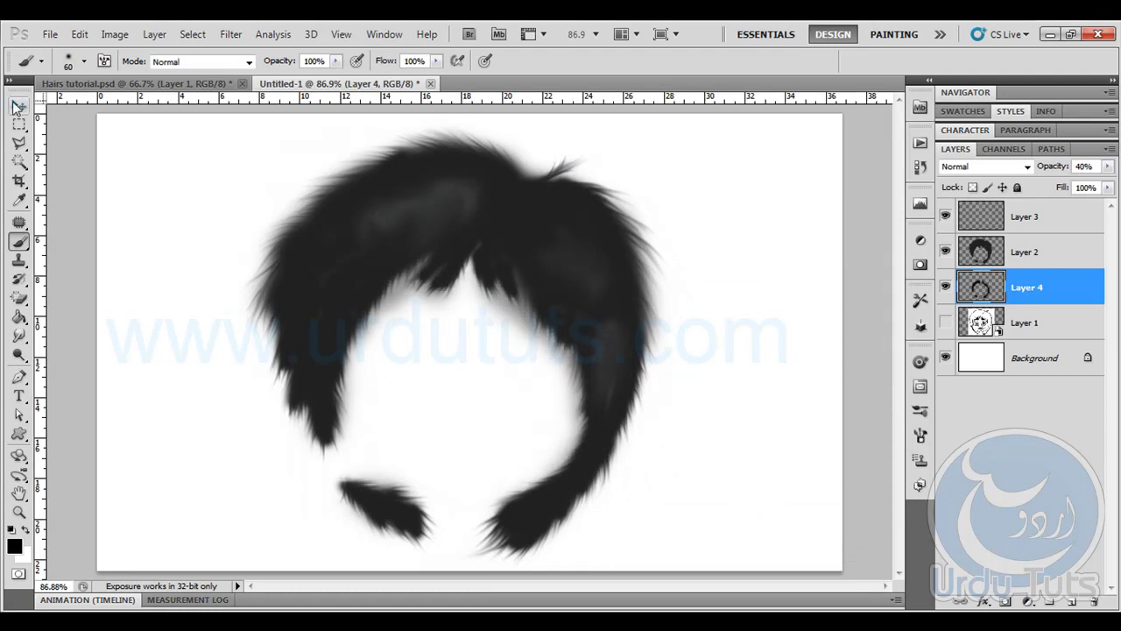
click(19, 105)
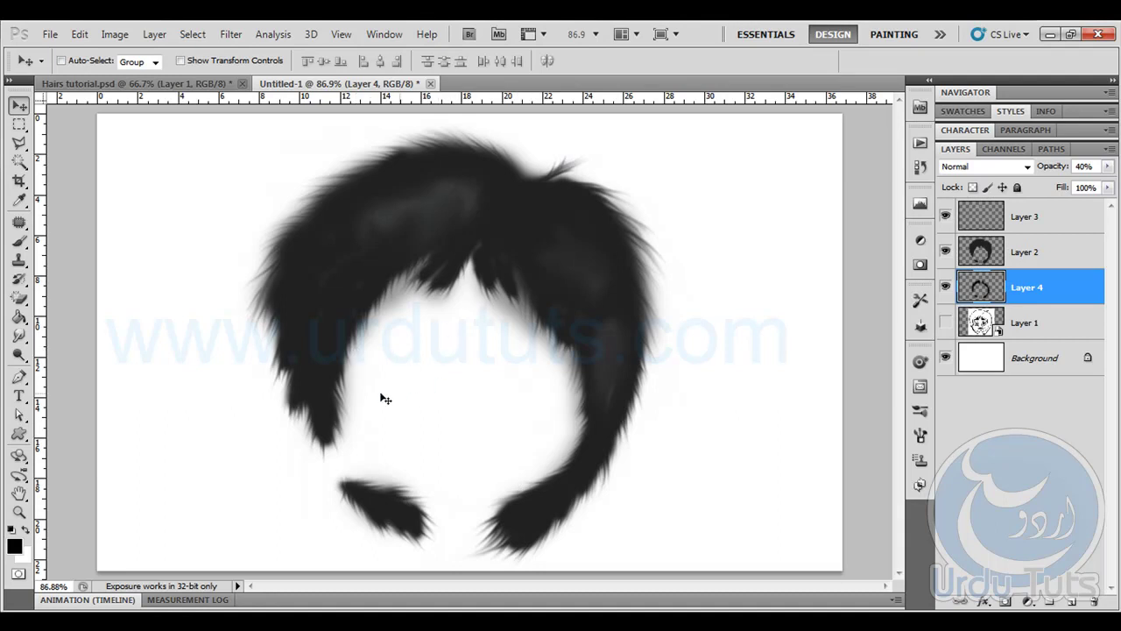
click(395, 620)
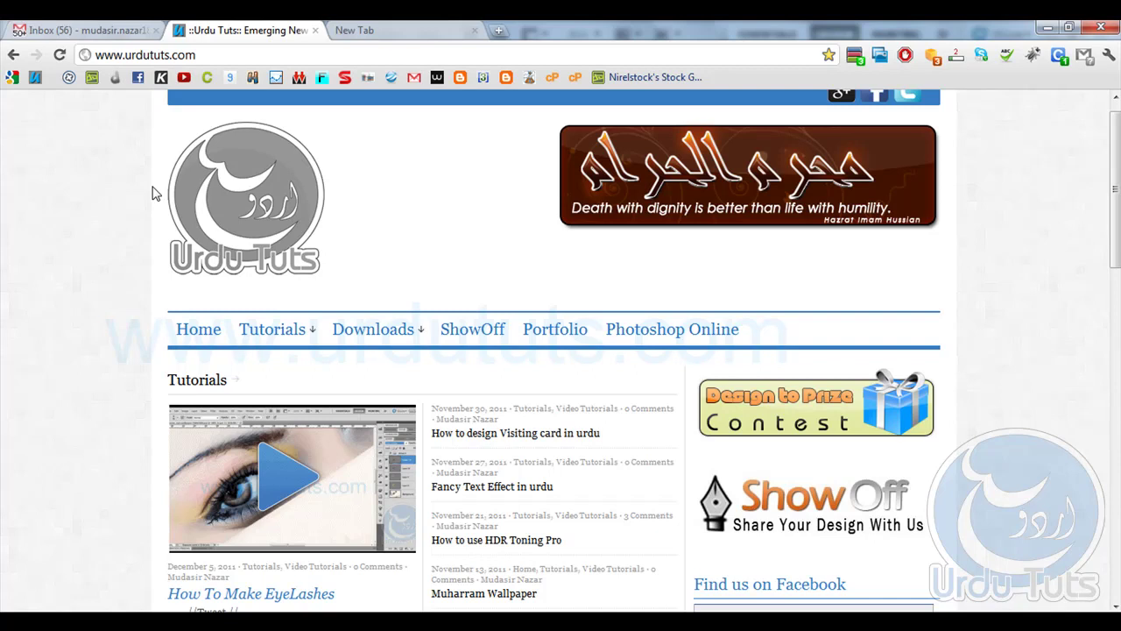
key(ctrl+shift+i)
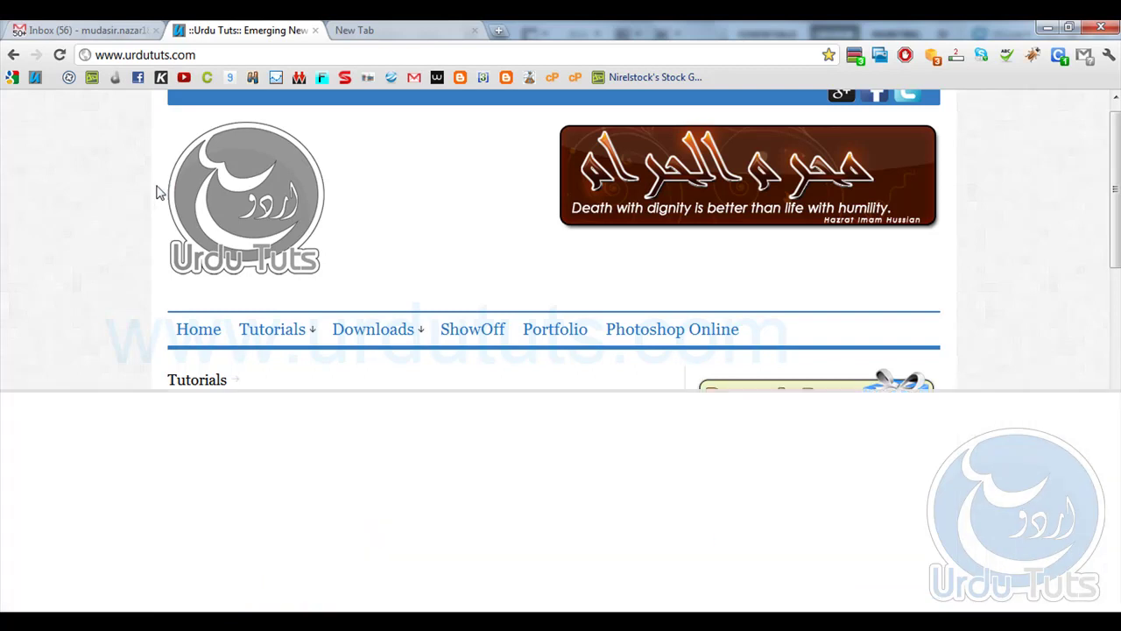
click(951, 623)
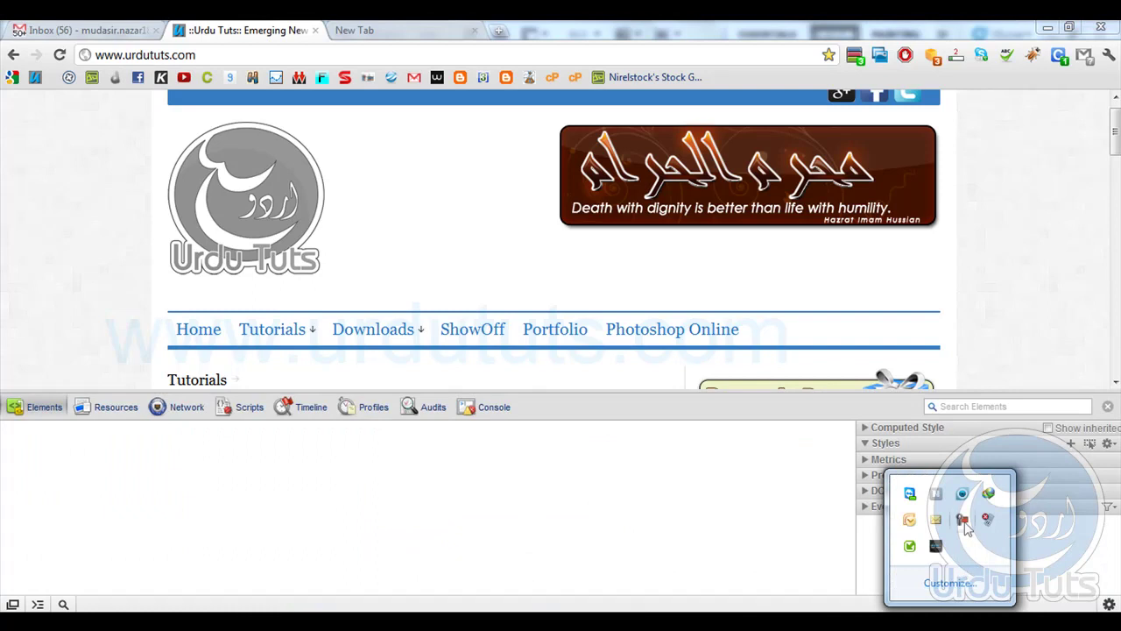